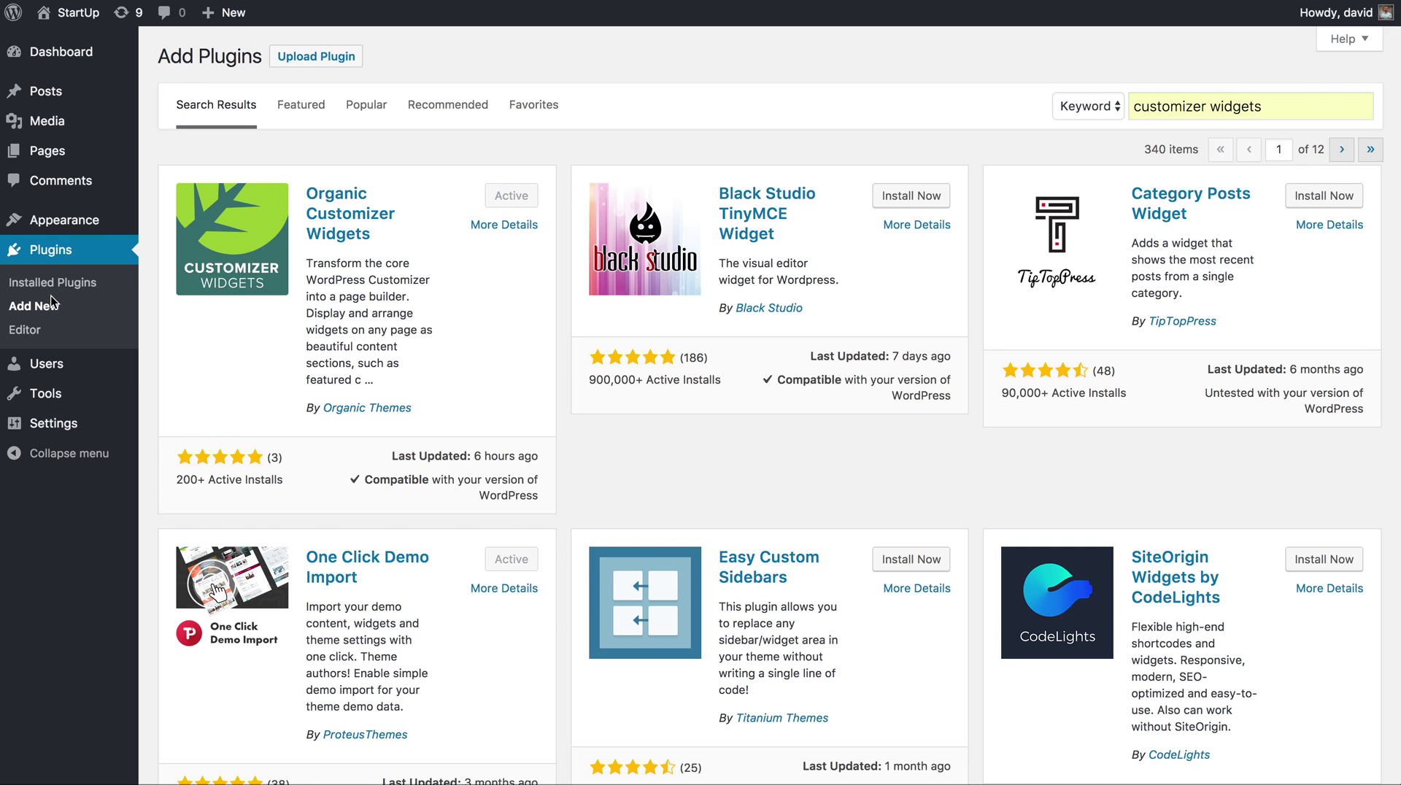
# - Open the Organic Widgets settings and review the plugin's welcome page and its recommended themes
pyautogui.click(1299, 106)
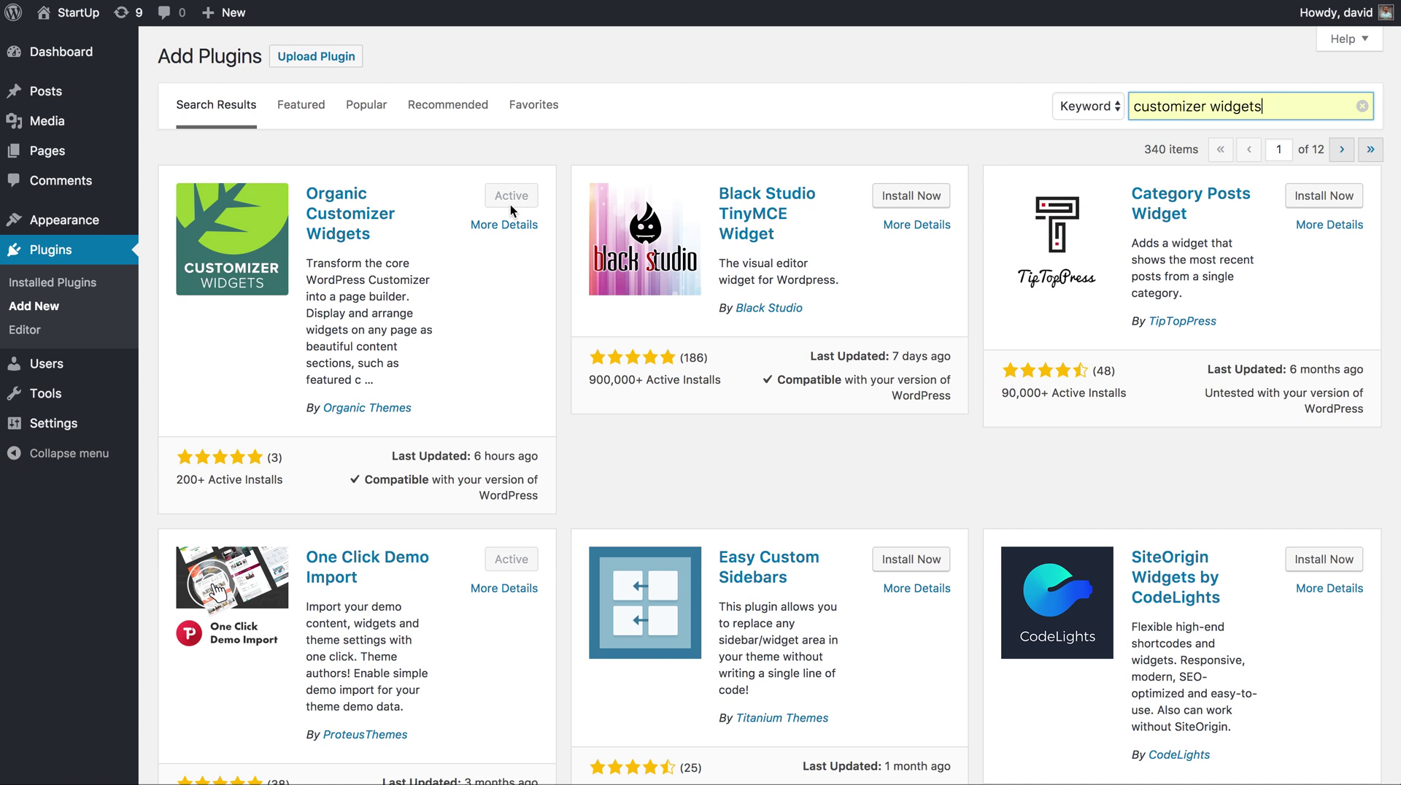
pyautogui.moveTo(44, 424)
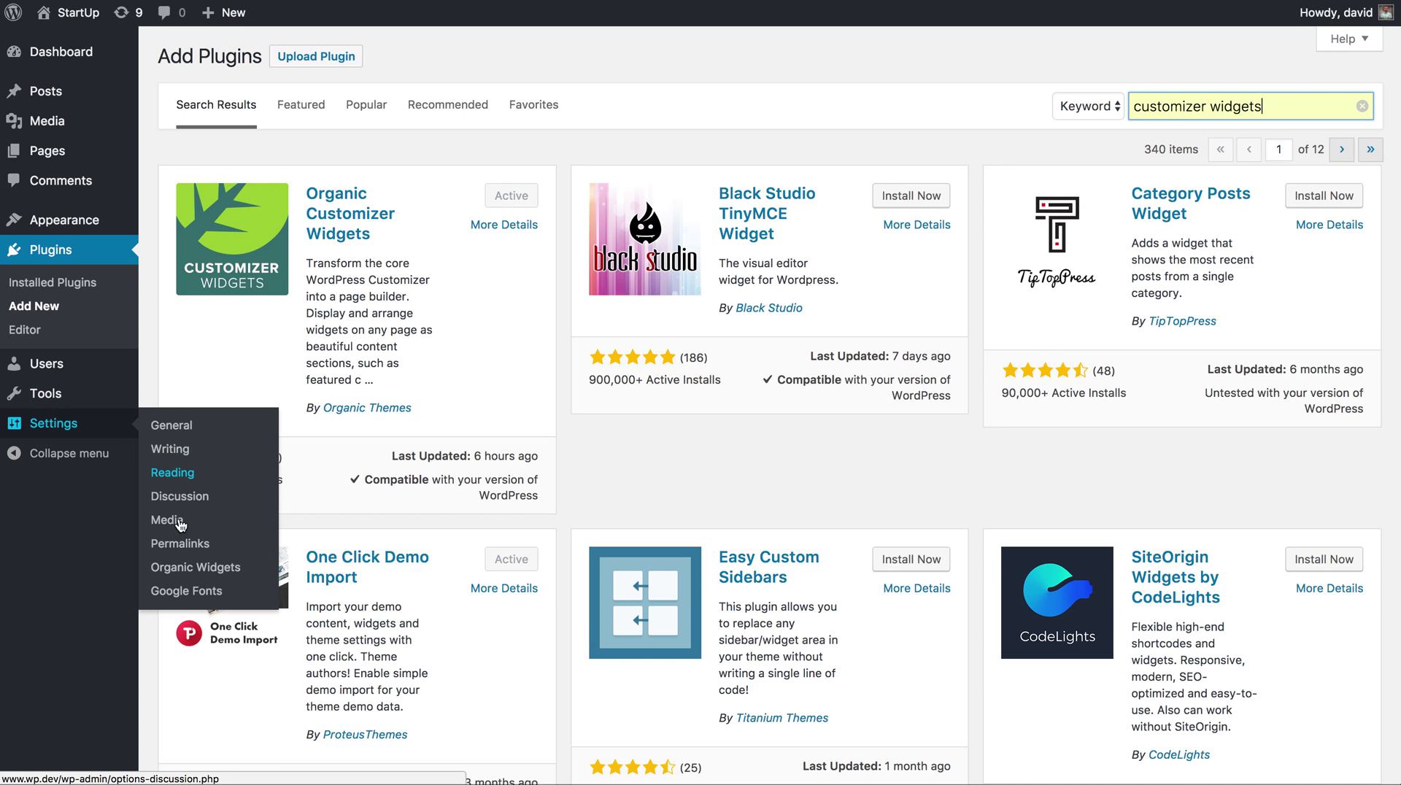
pyautogui.click(183, 567)
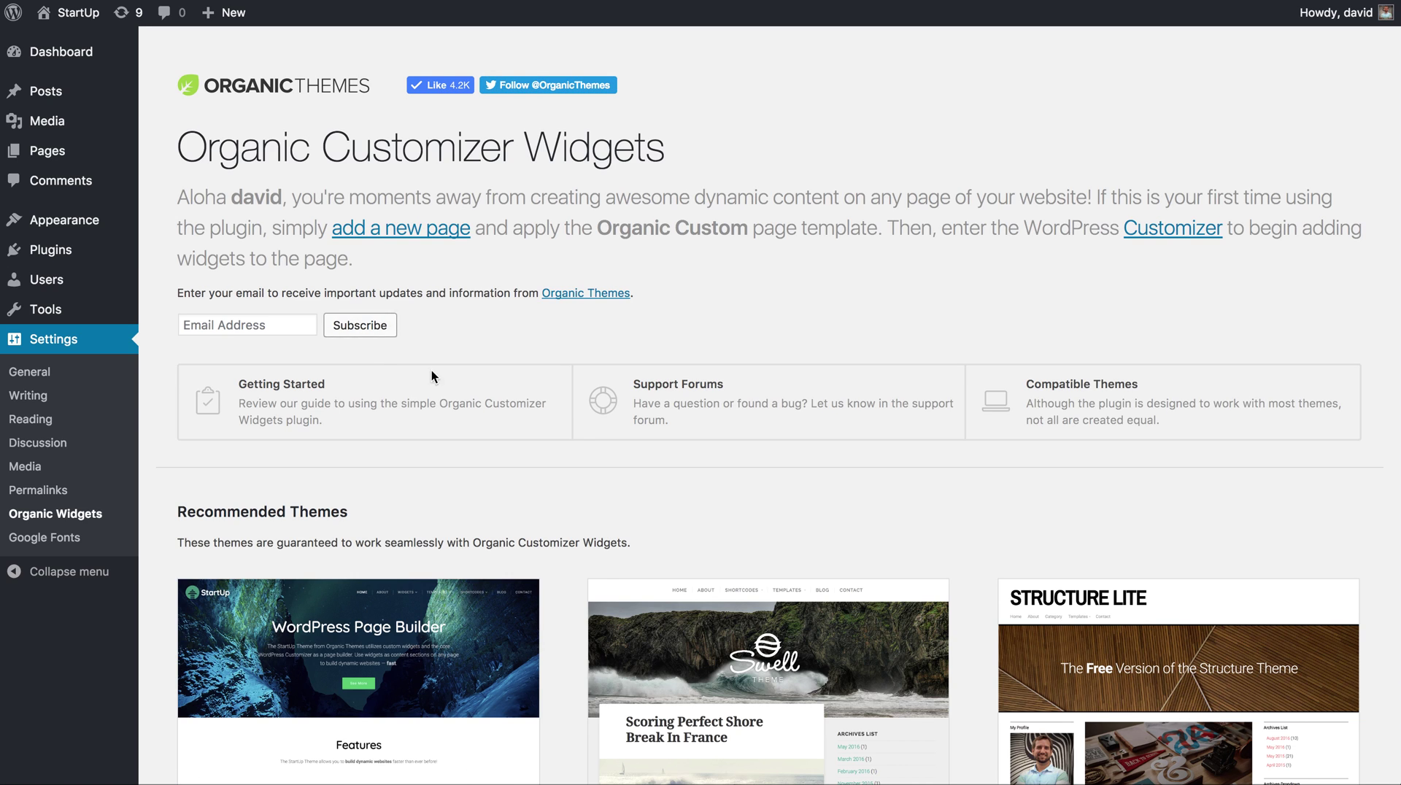
pyautogui.scroll(-3, 568, 524)
pyautogui.scroll(-3, 568, 520)
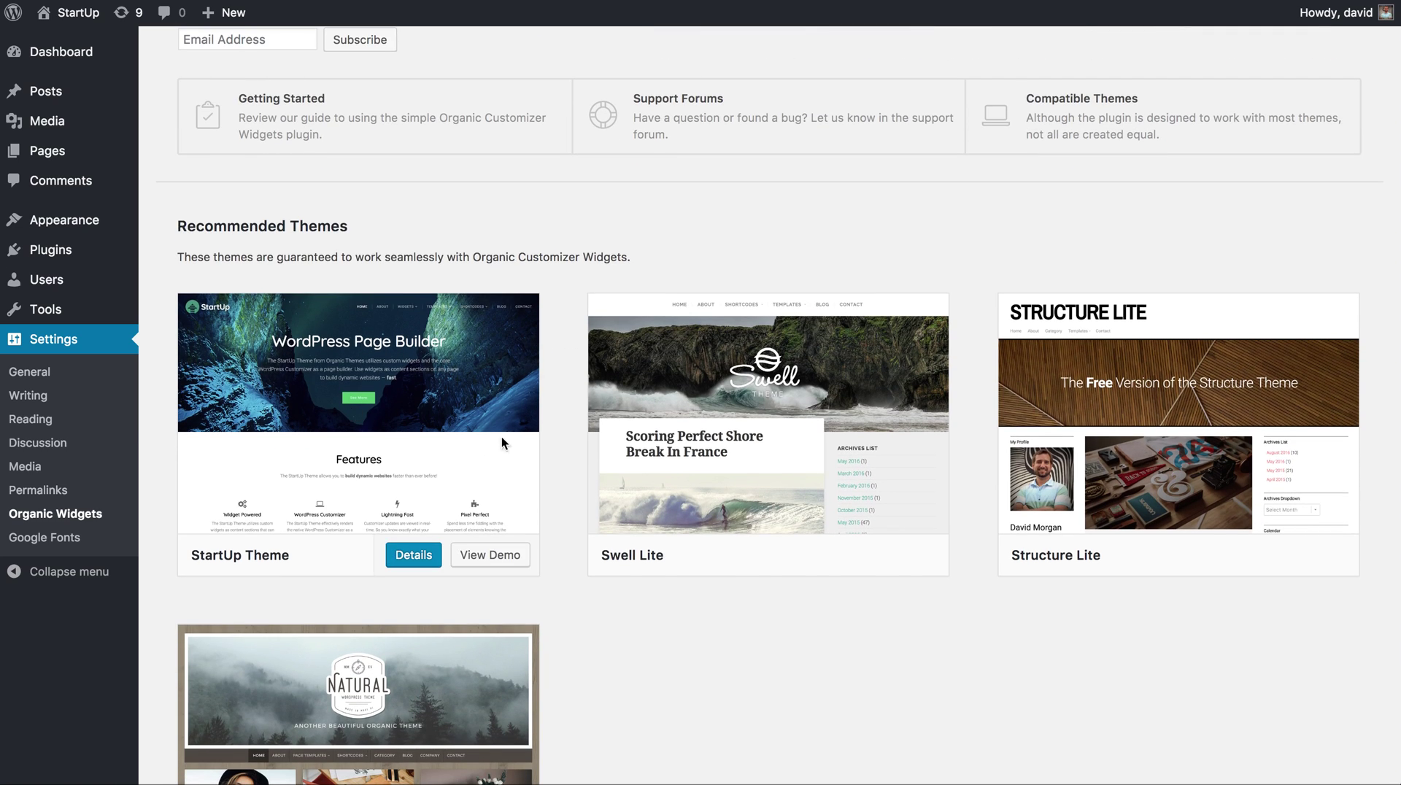
pyautogui.moveTo(638, 451)
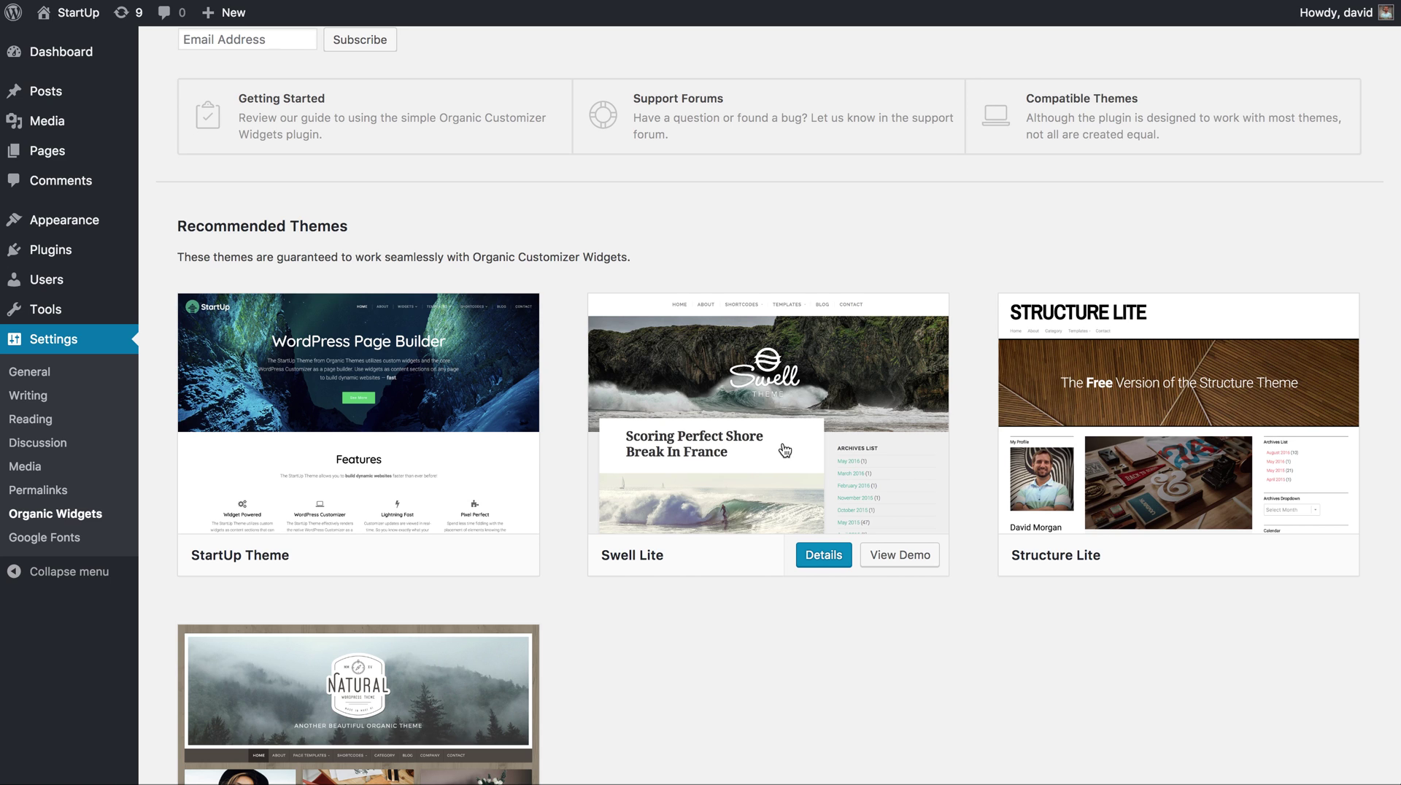
pyautogui.scroll(-5, 869, 454)
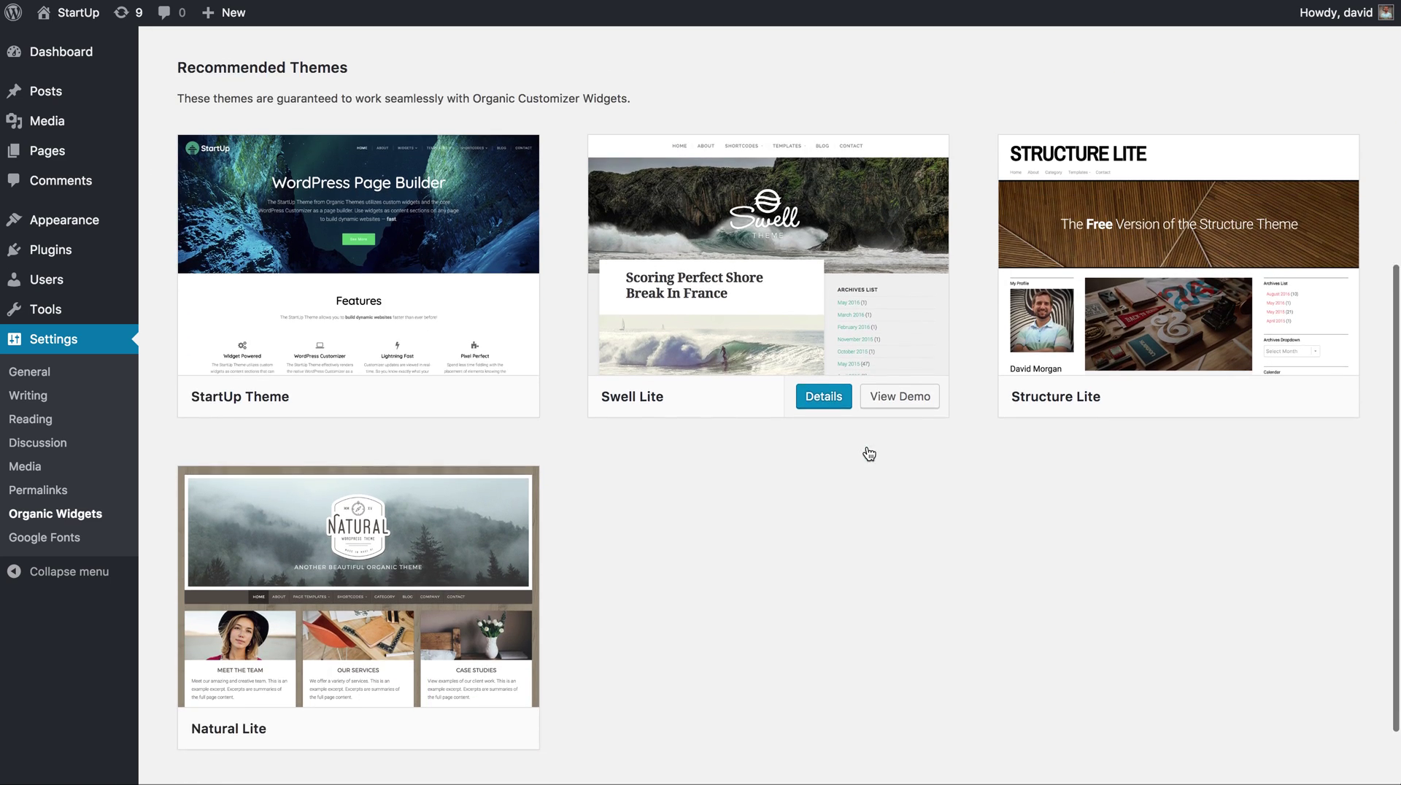
pyautogui.moveTo(340, 531)
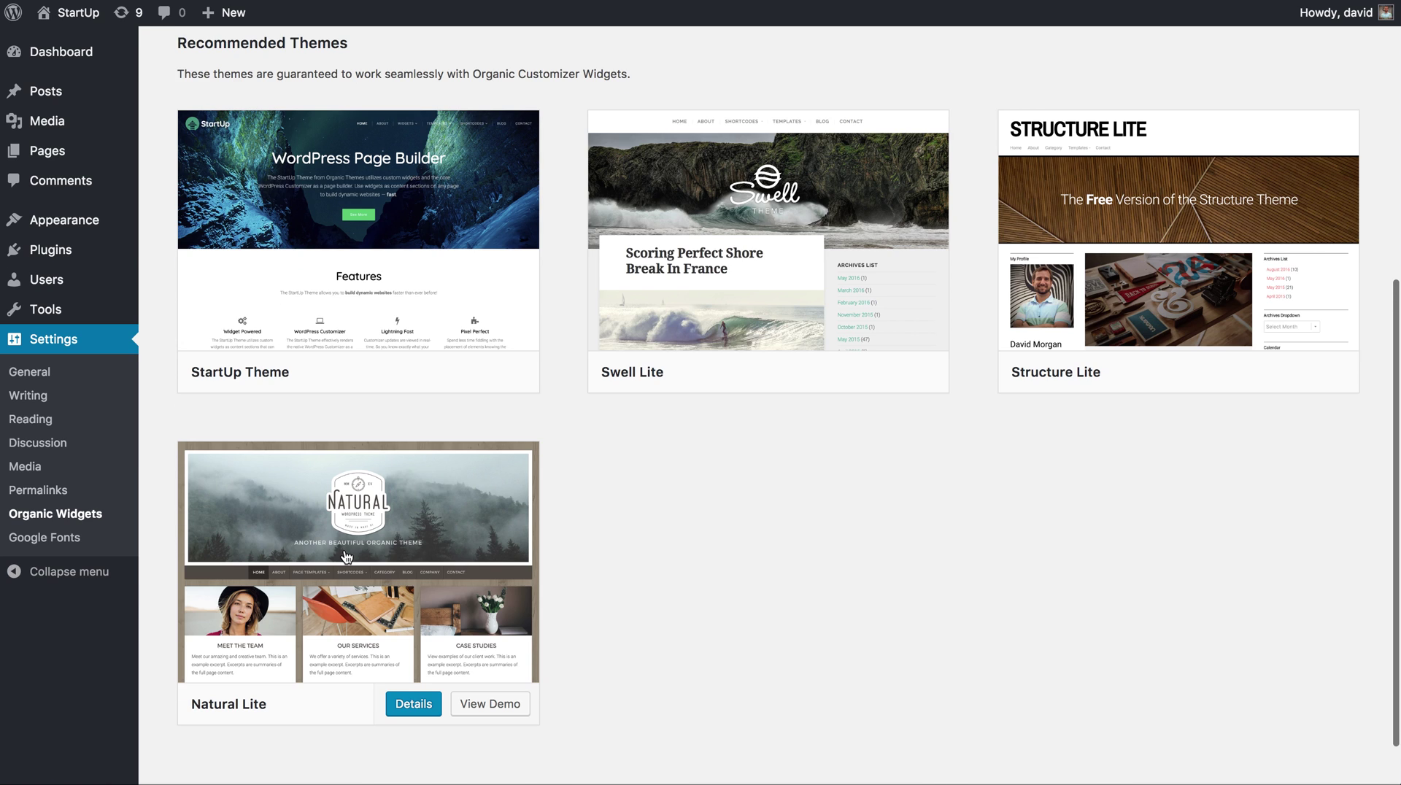
pyautogui.scroll(10, 609, 467)
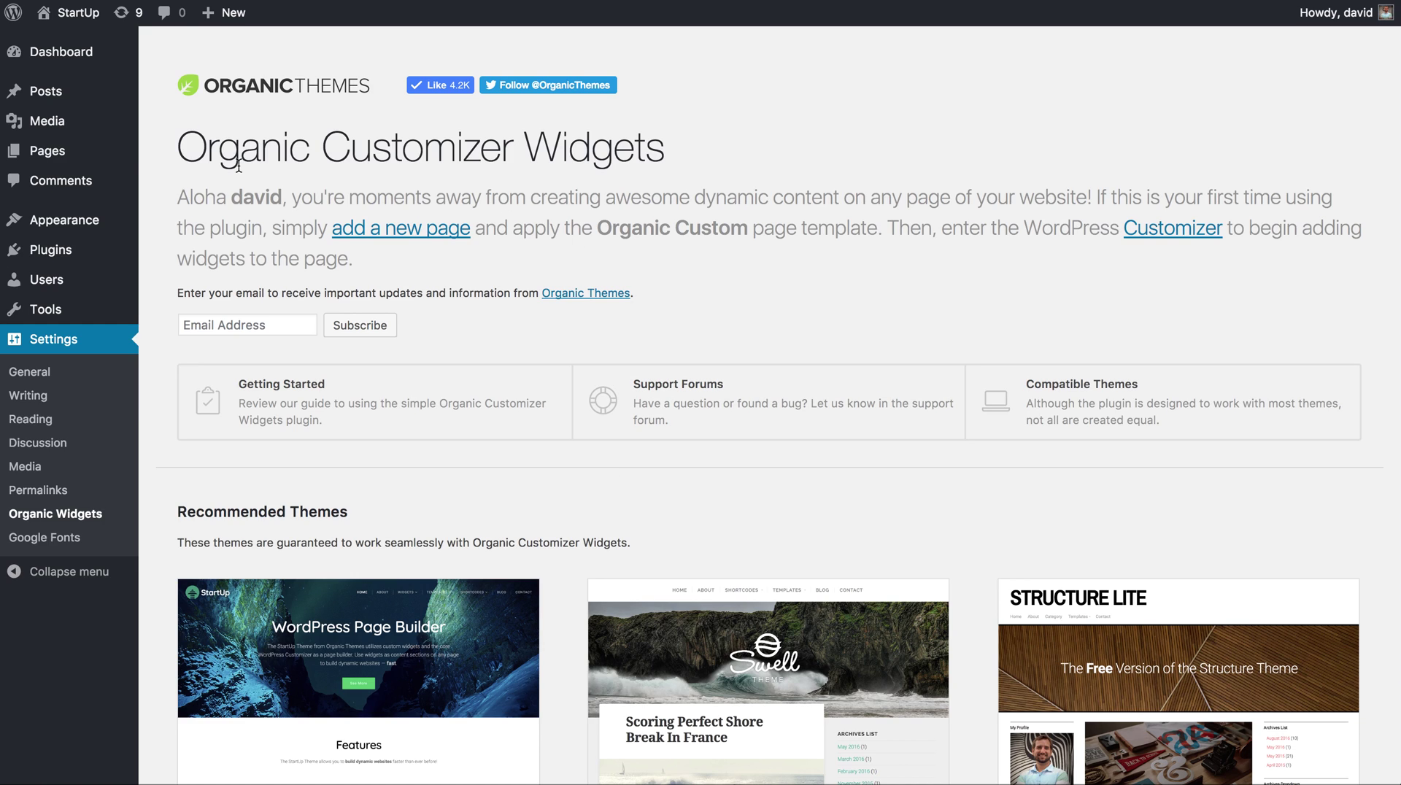
# - Create a new page titled "My Page"
pyautogui.moveTo(55, 151)
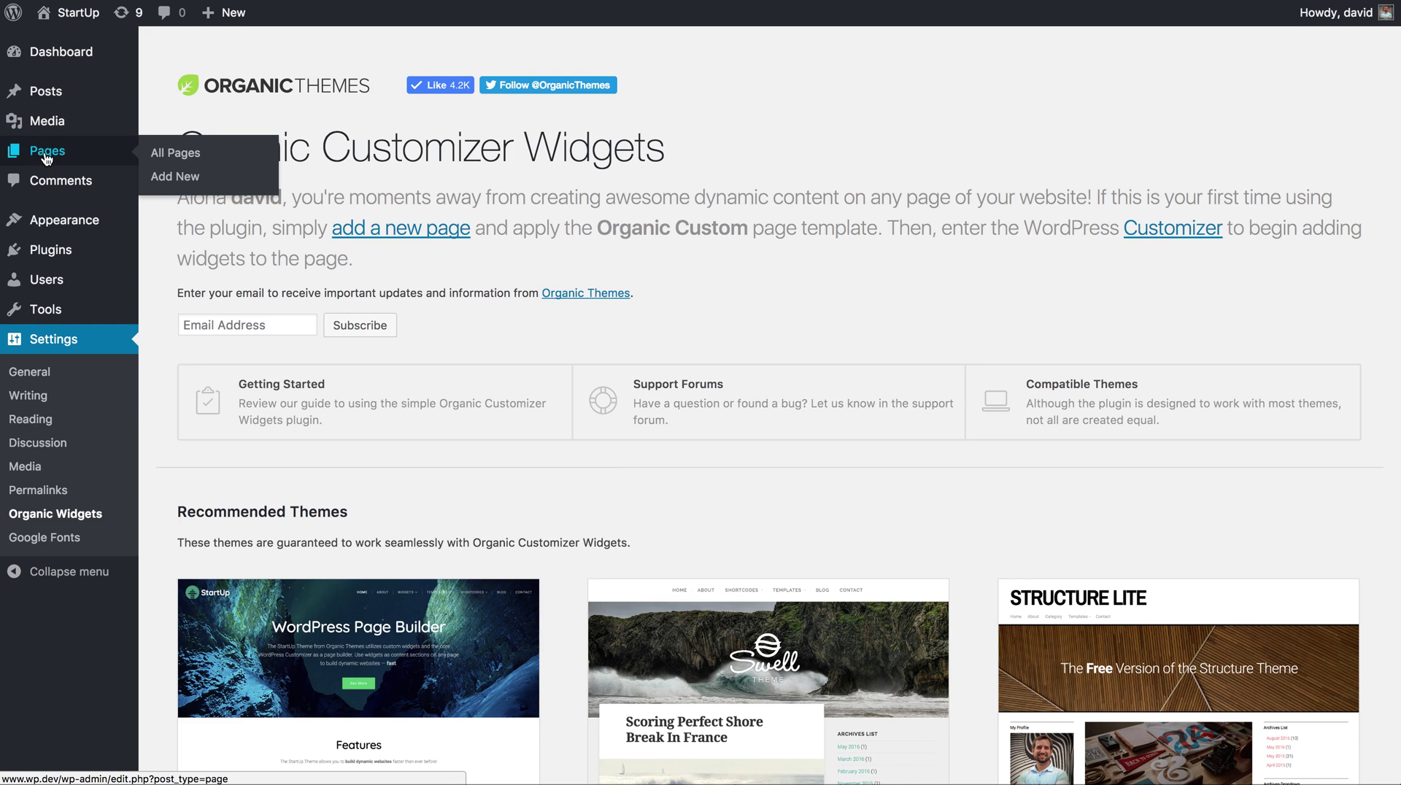
pyautogui.click(195, 176)
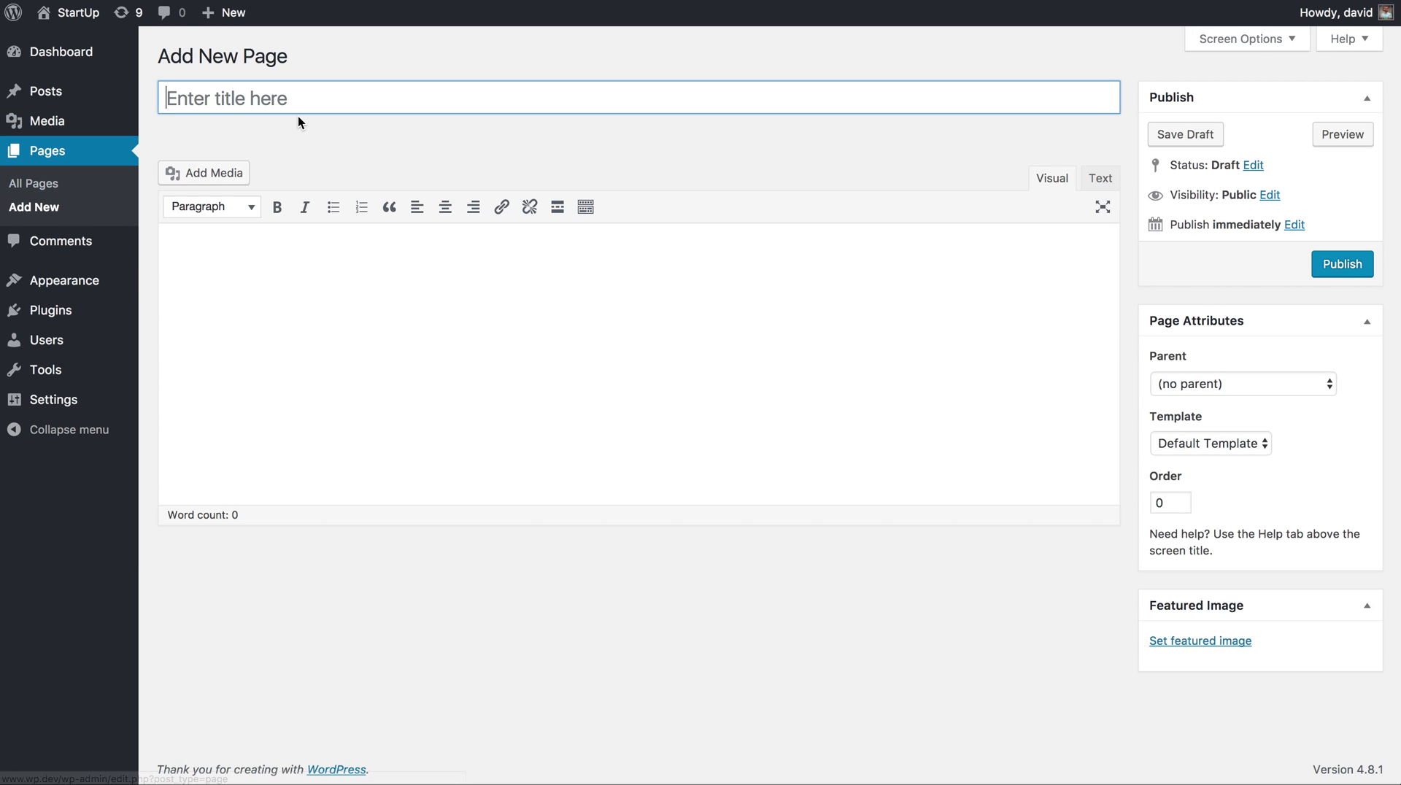
pyautogui.write('My Page')
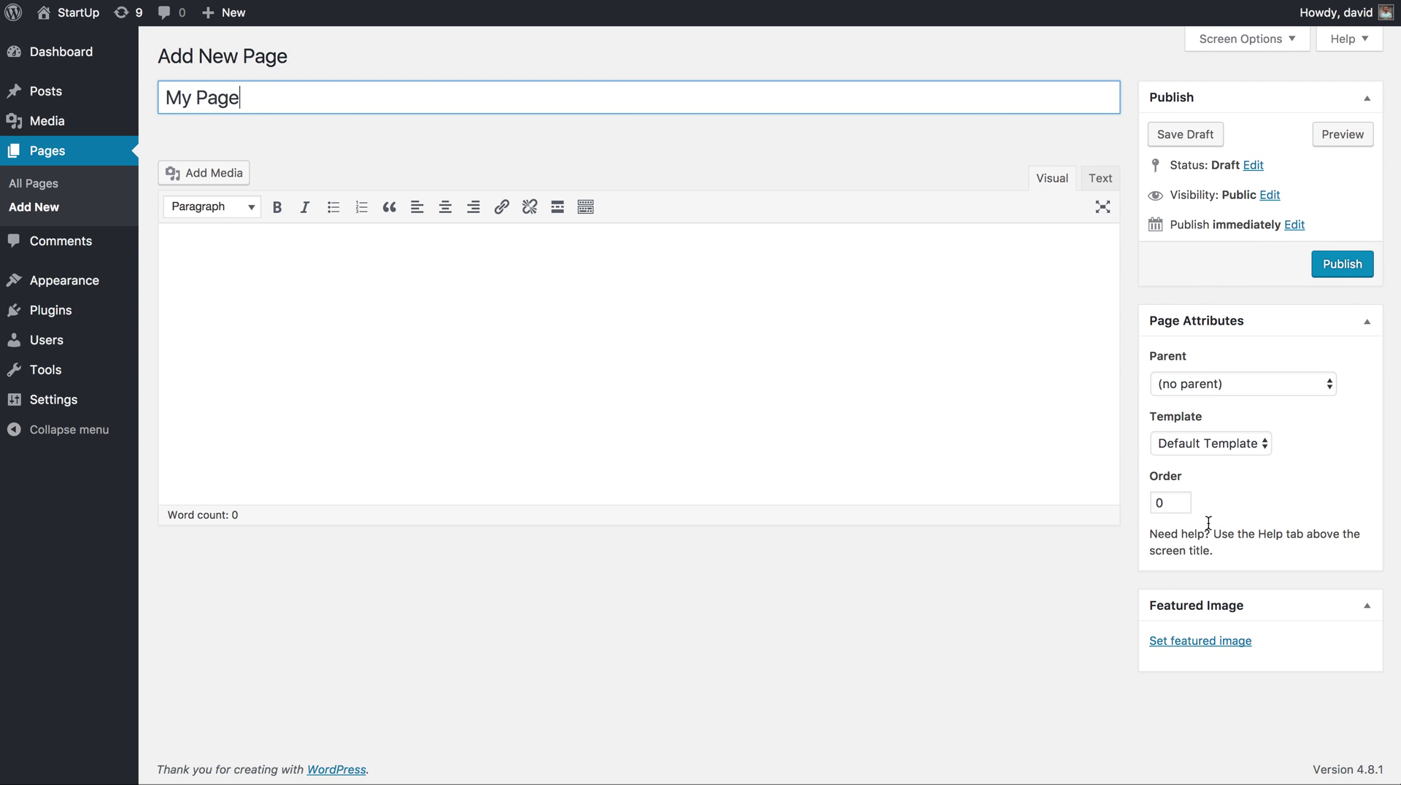
# - Apply the Organic Custom template to the page and publish it
pyautogui.click(1264, 445)
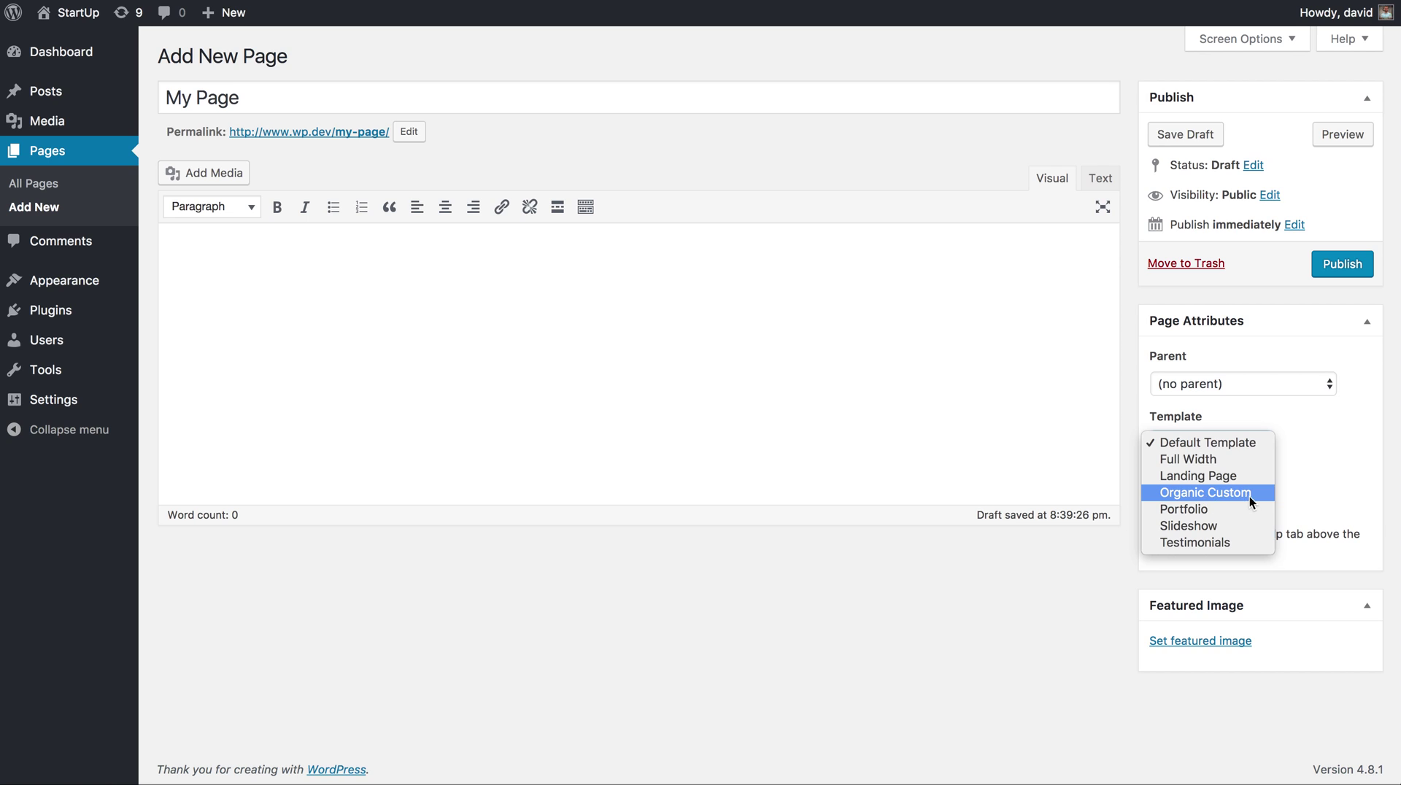
pyautogui.click(1202, 493)
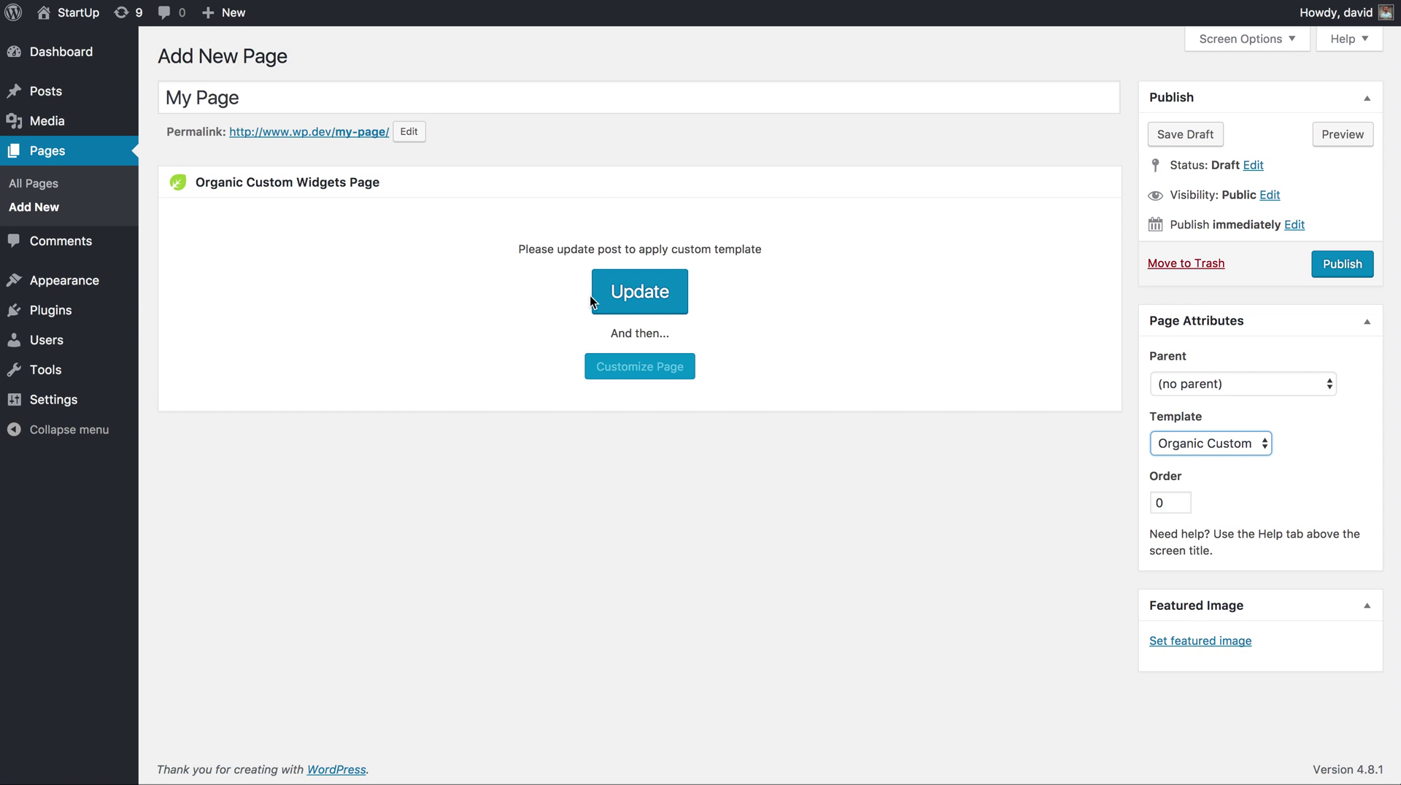
pyautogui.click(1352, 267)
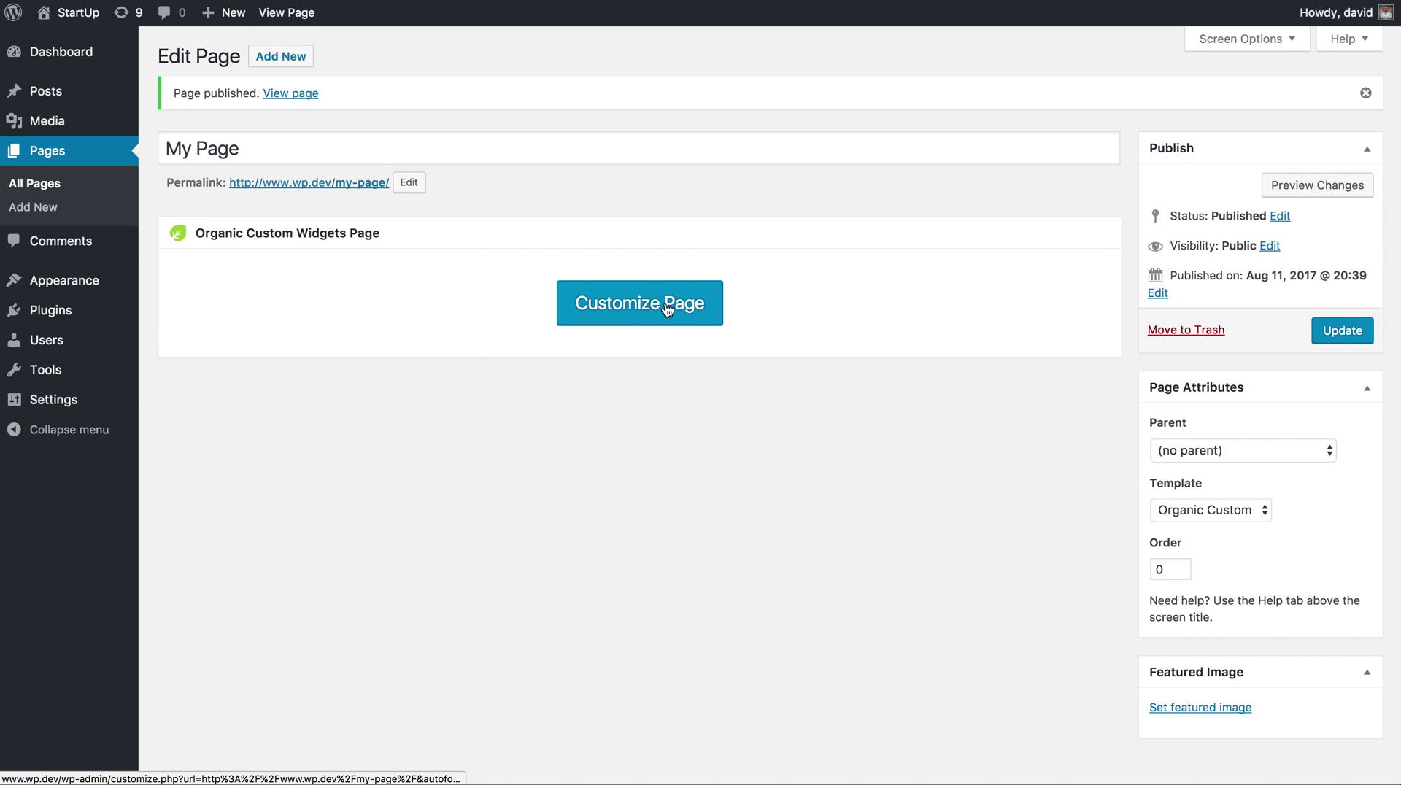
# - Open the published page for customizing and add an Organic Hero widget to its widget area
pyautogui.click(667, 309)
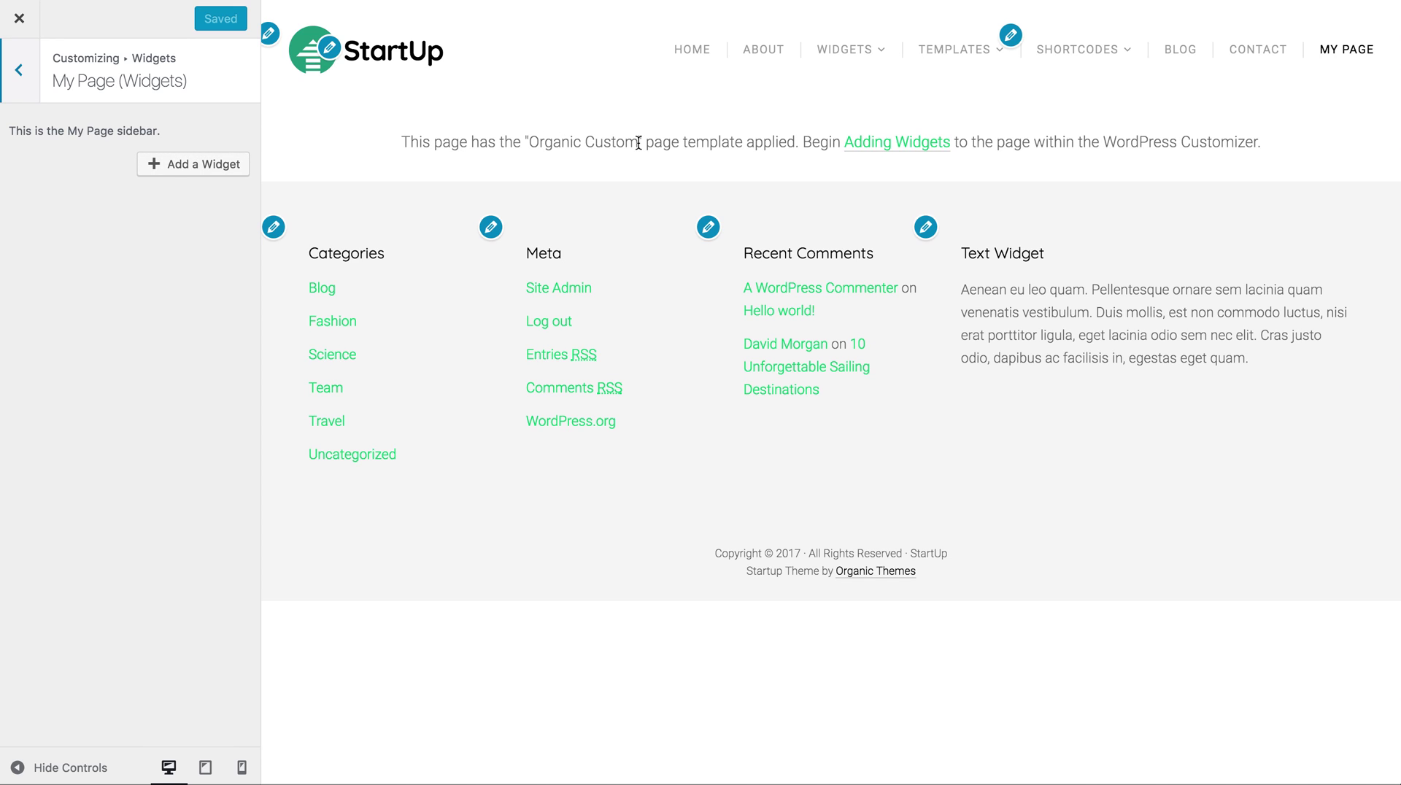
pyautogui.click(191, 167)
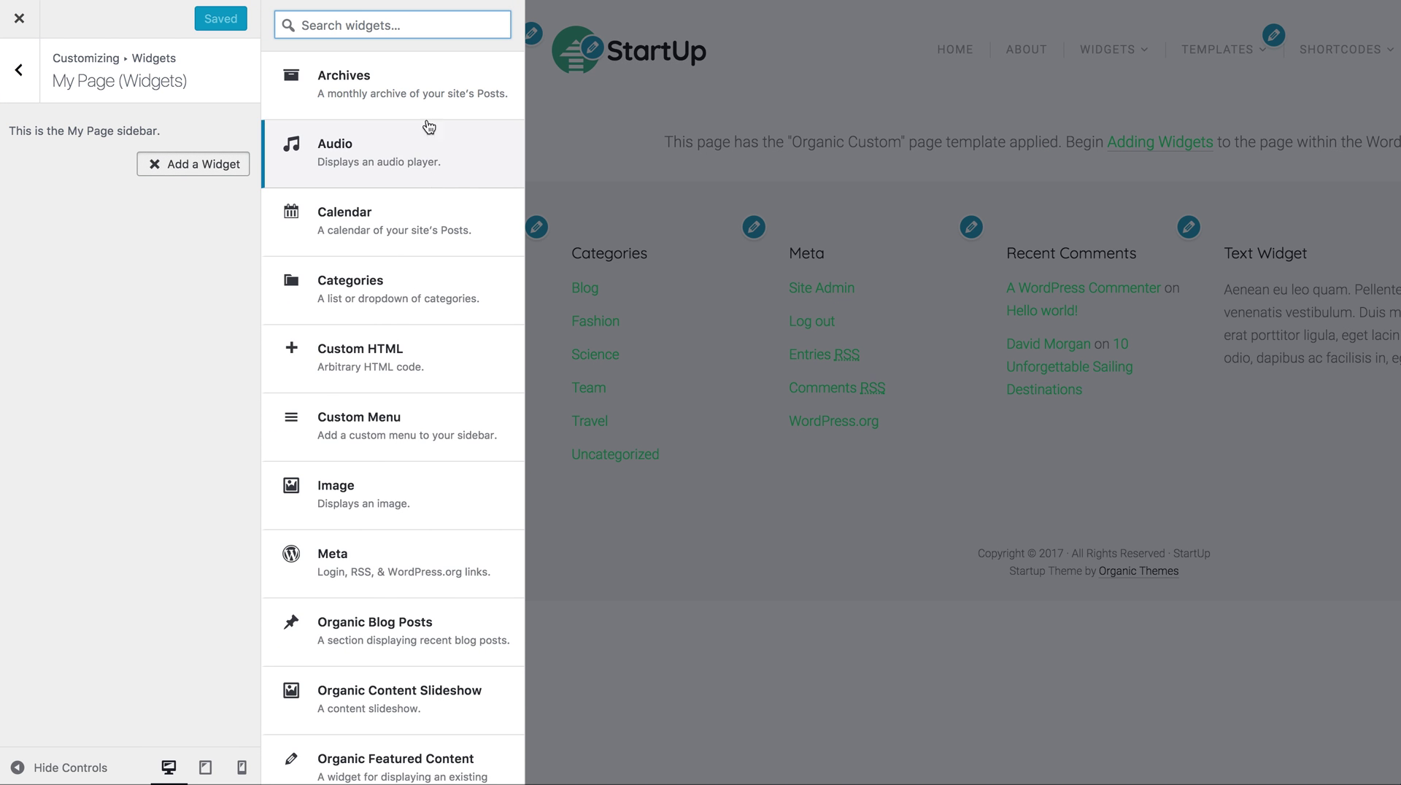
pyautogui.scroll(-15, 414, 206)
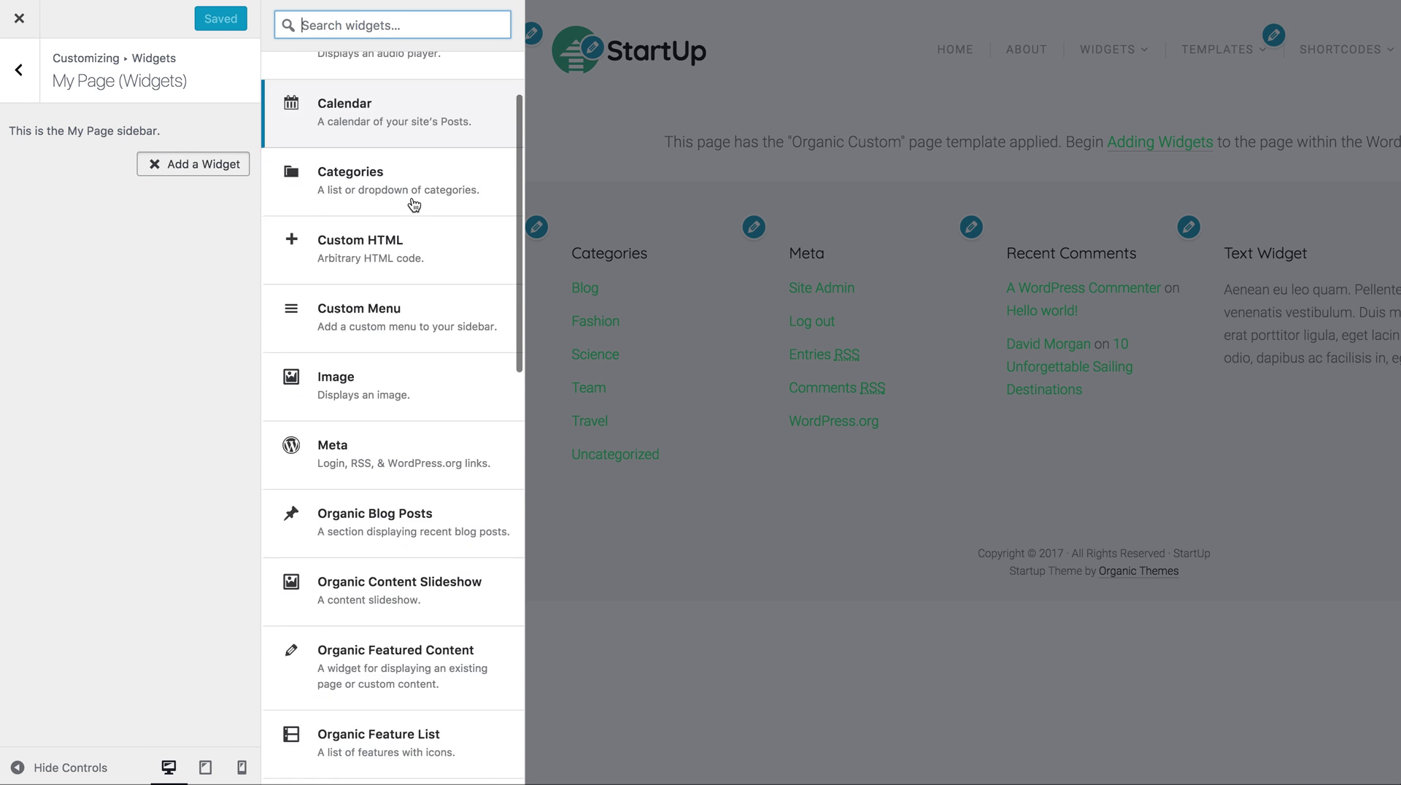
pyautogui.scroll(15, 413, 206)
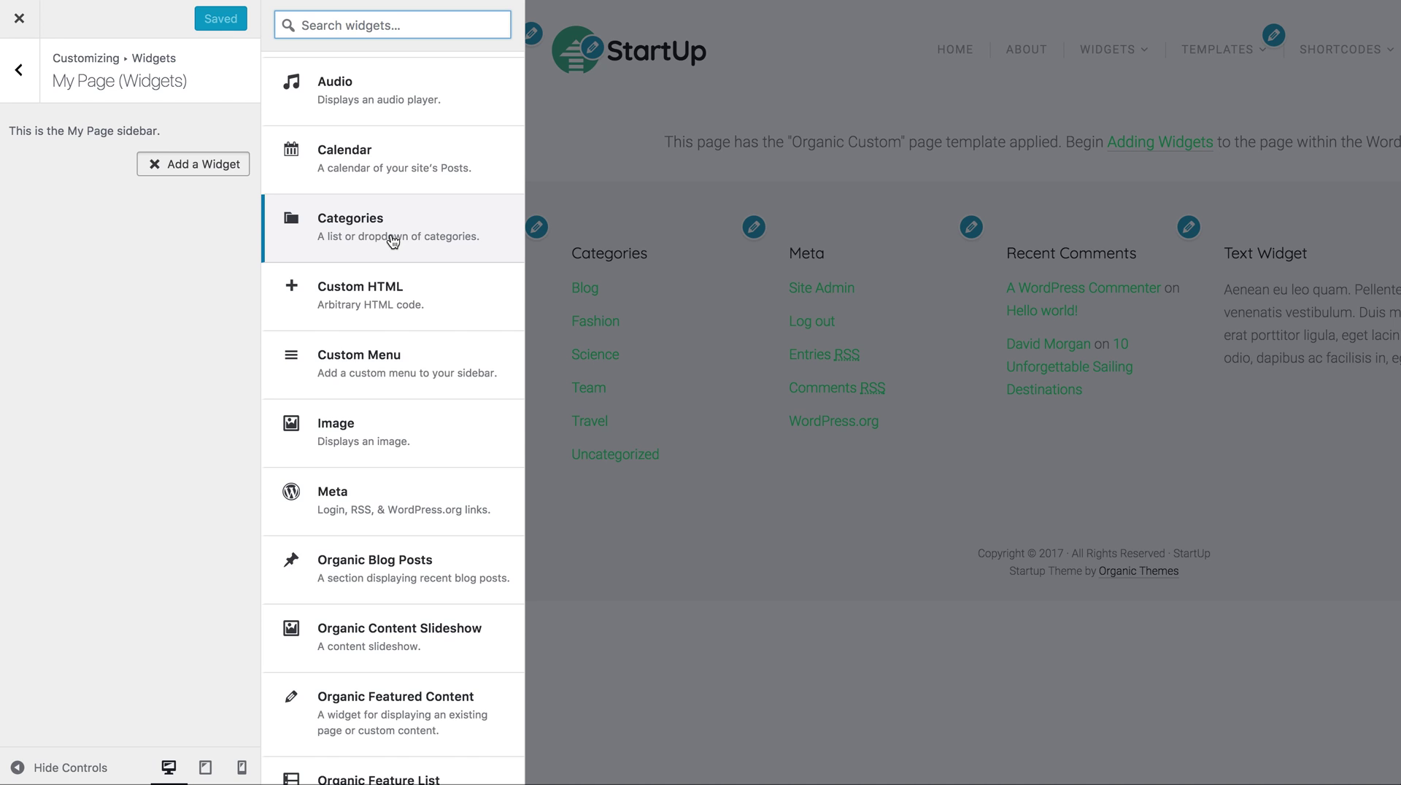
pyautogui.scroll(-3, 393, 242)
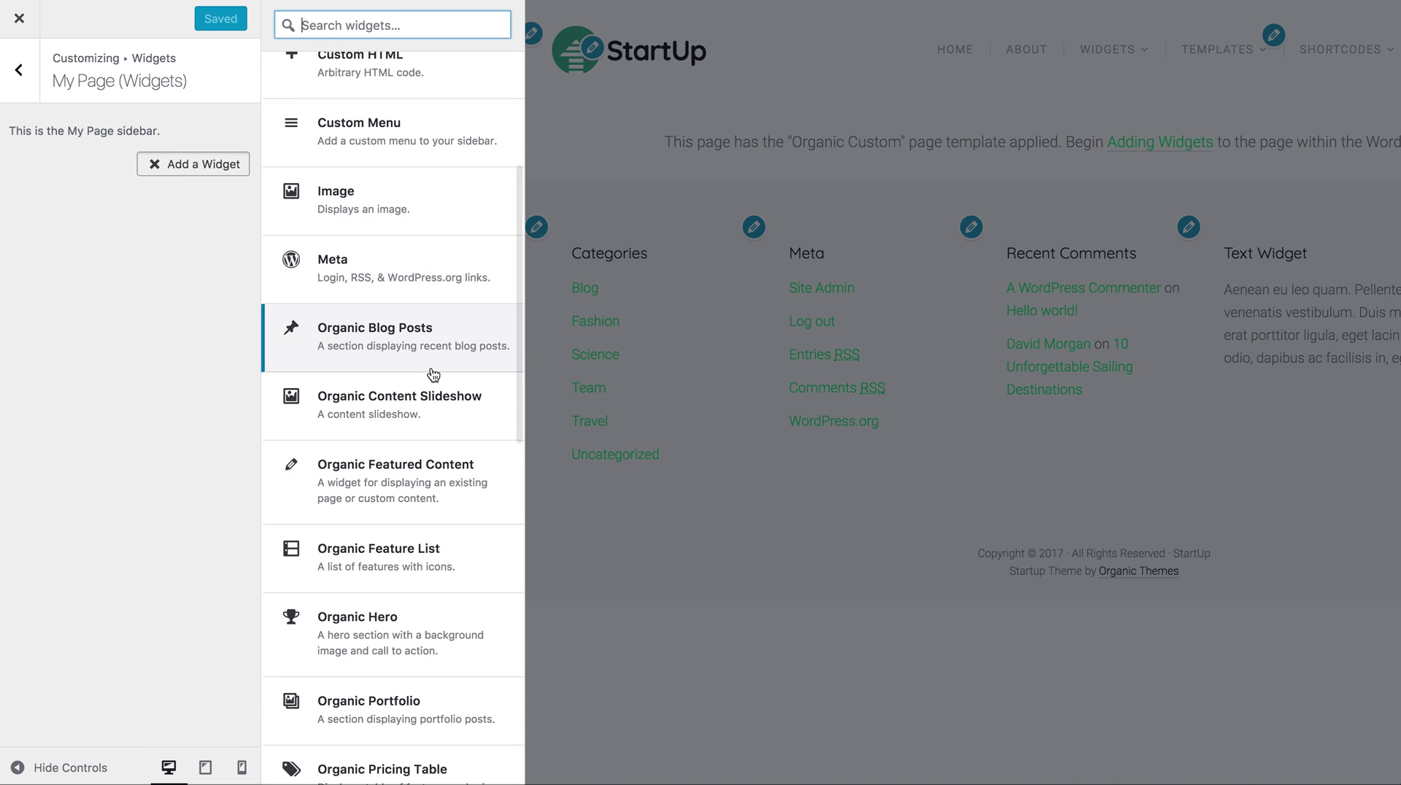
pyautogui.scroll(-2, 434, 375)
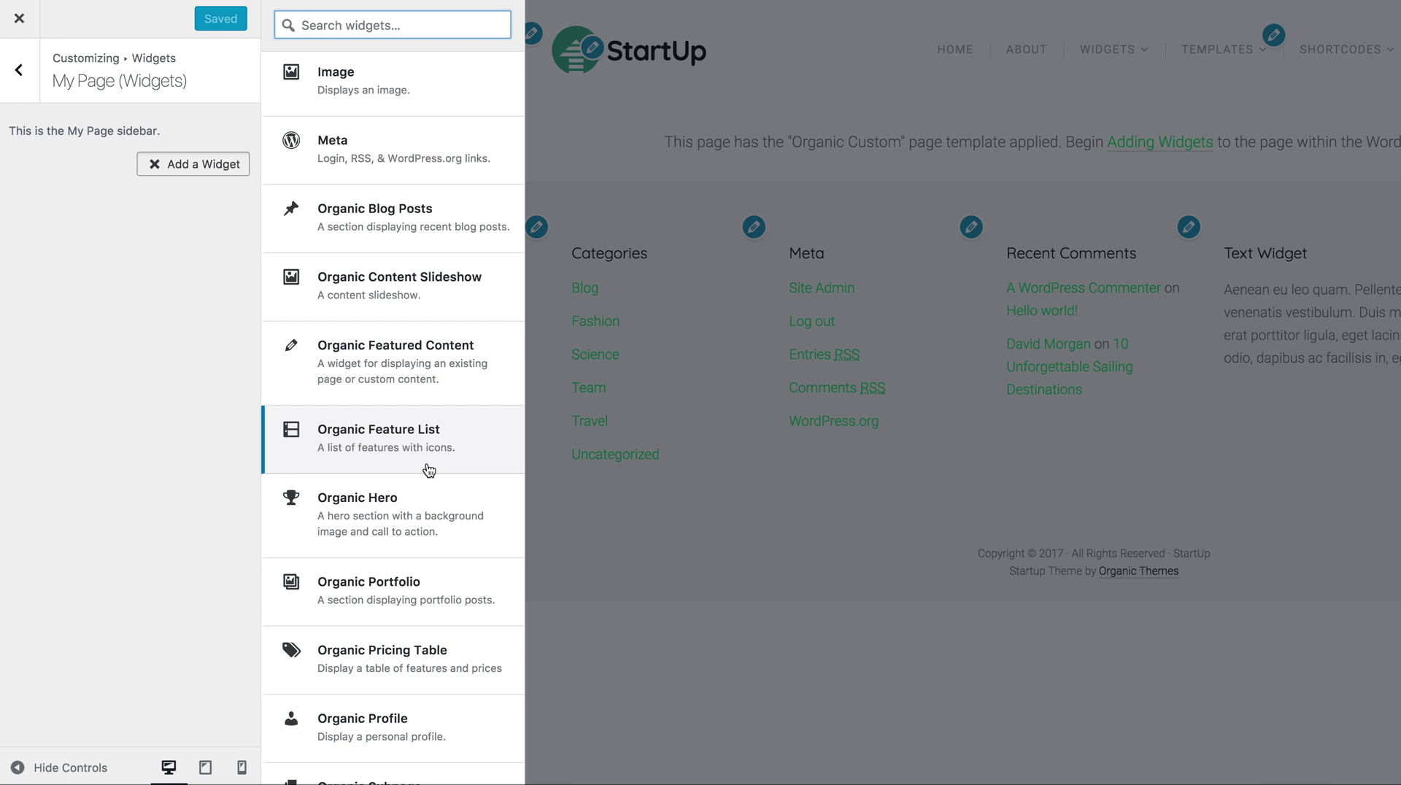
pyautogui.scroll(-3, 429, 469)
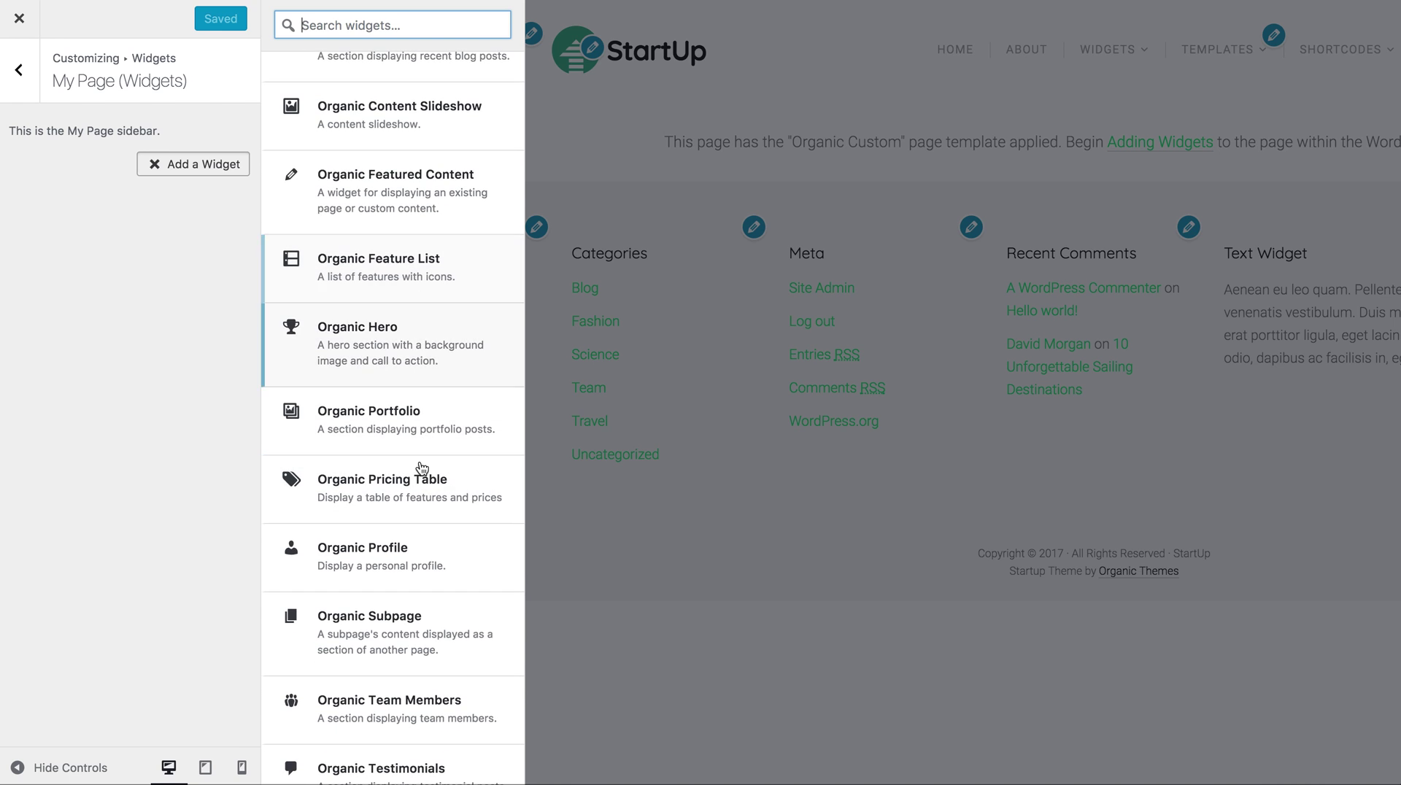
pyautogui.scroll(-2, 423, 437)
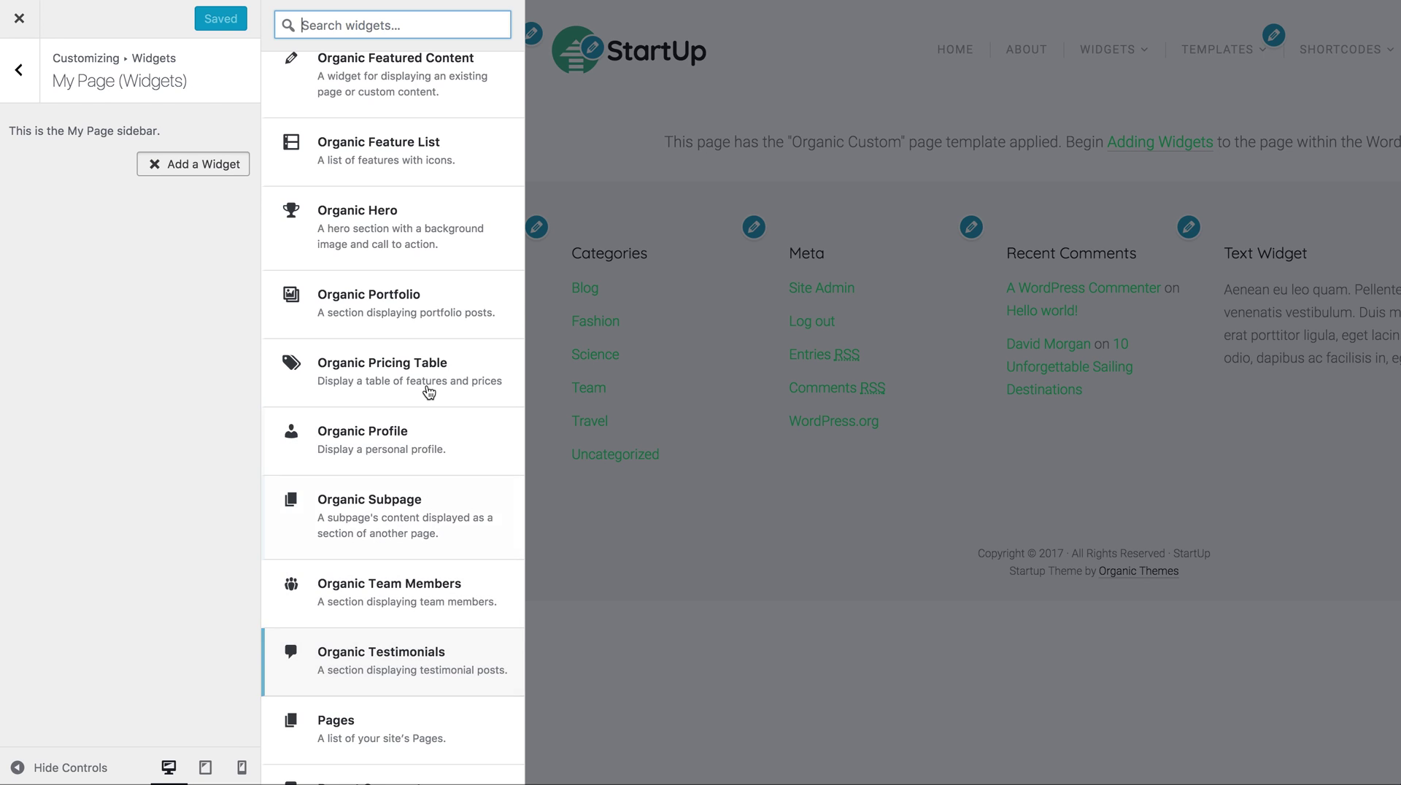
pyautogui.scroll(2, 428, 389)
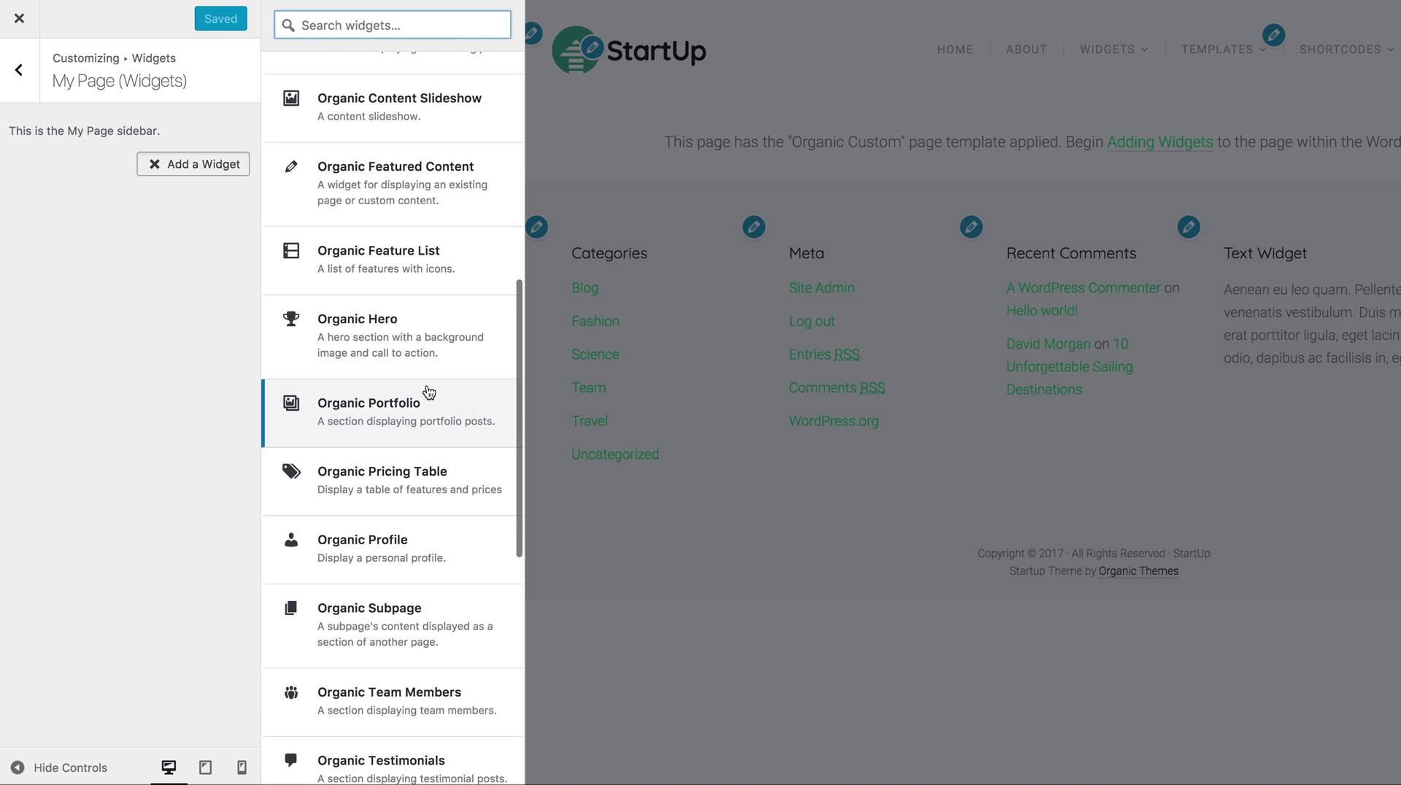
pyautogui.scroll(3, 428, 392)
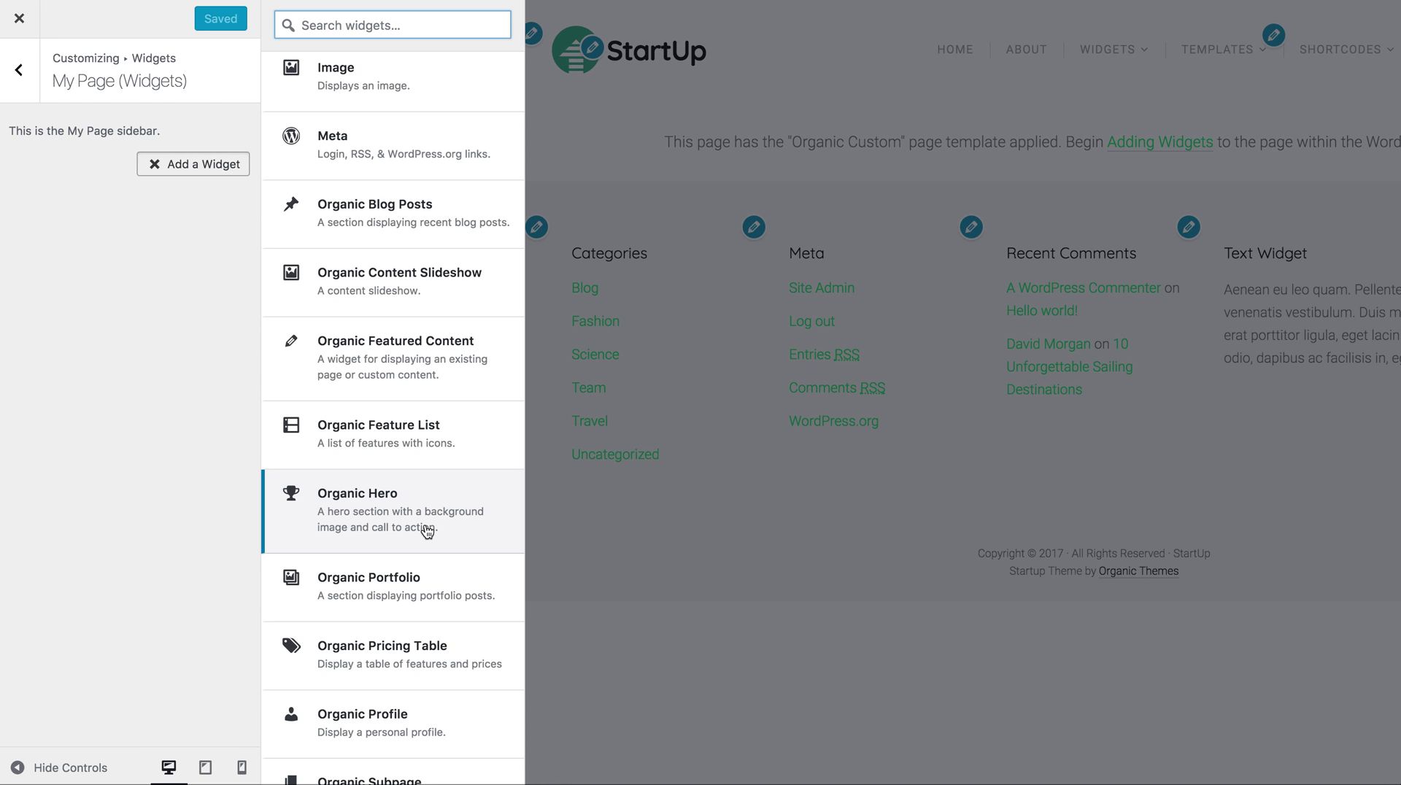
pyautogui.click(414, 504)
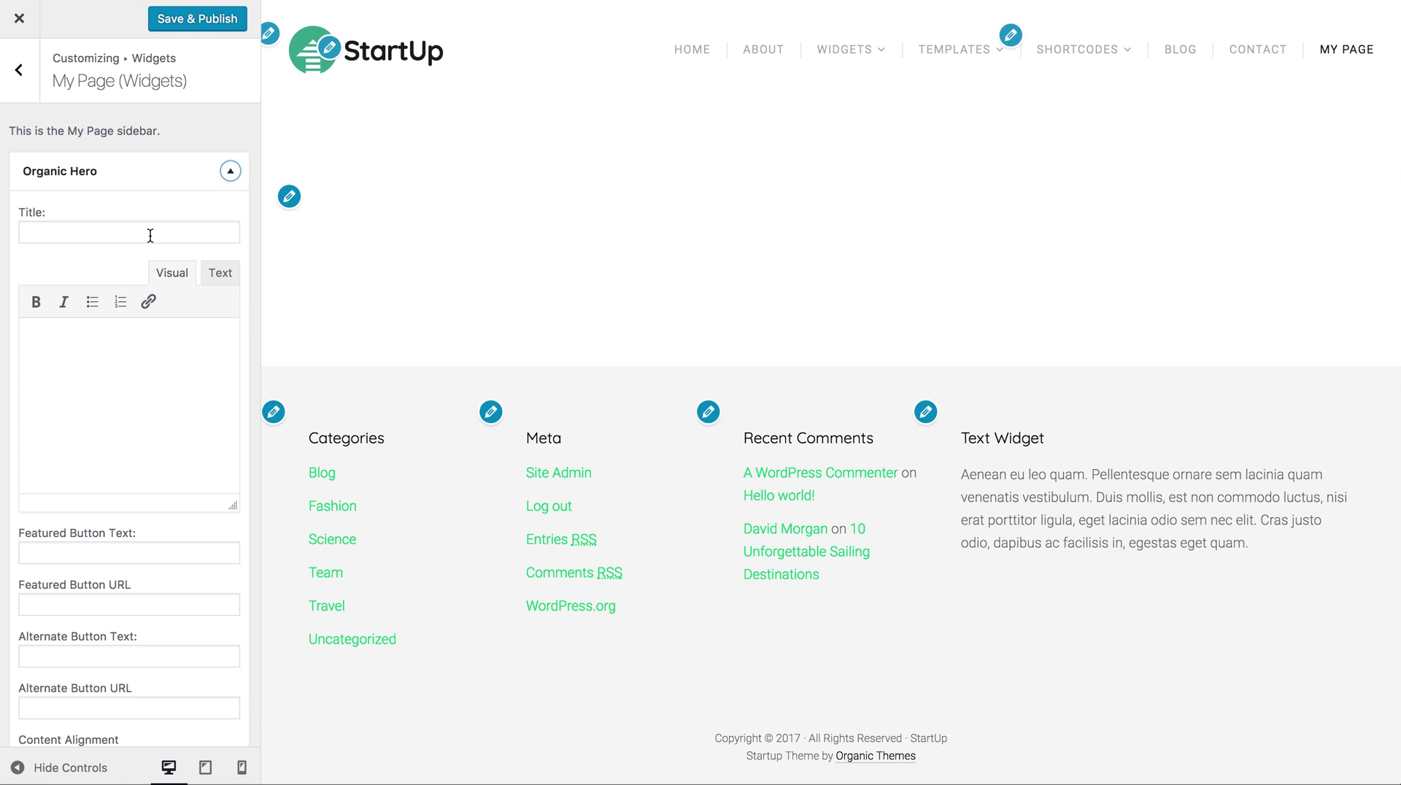
# - Title the hero widget "Howdy, I'm A Hero" and fill its body with a Lorem ipsum paragraph ending in "venenatis vestibulum."
pyautogui.click(150, 236)
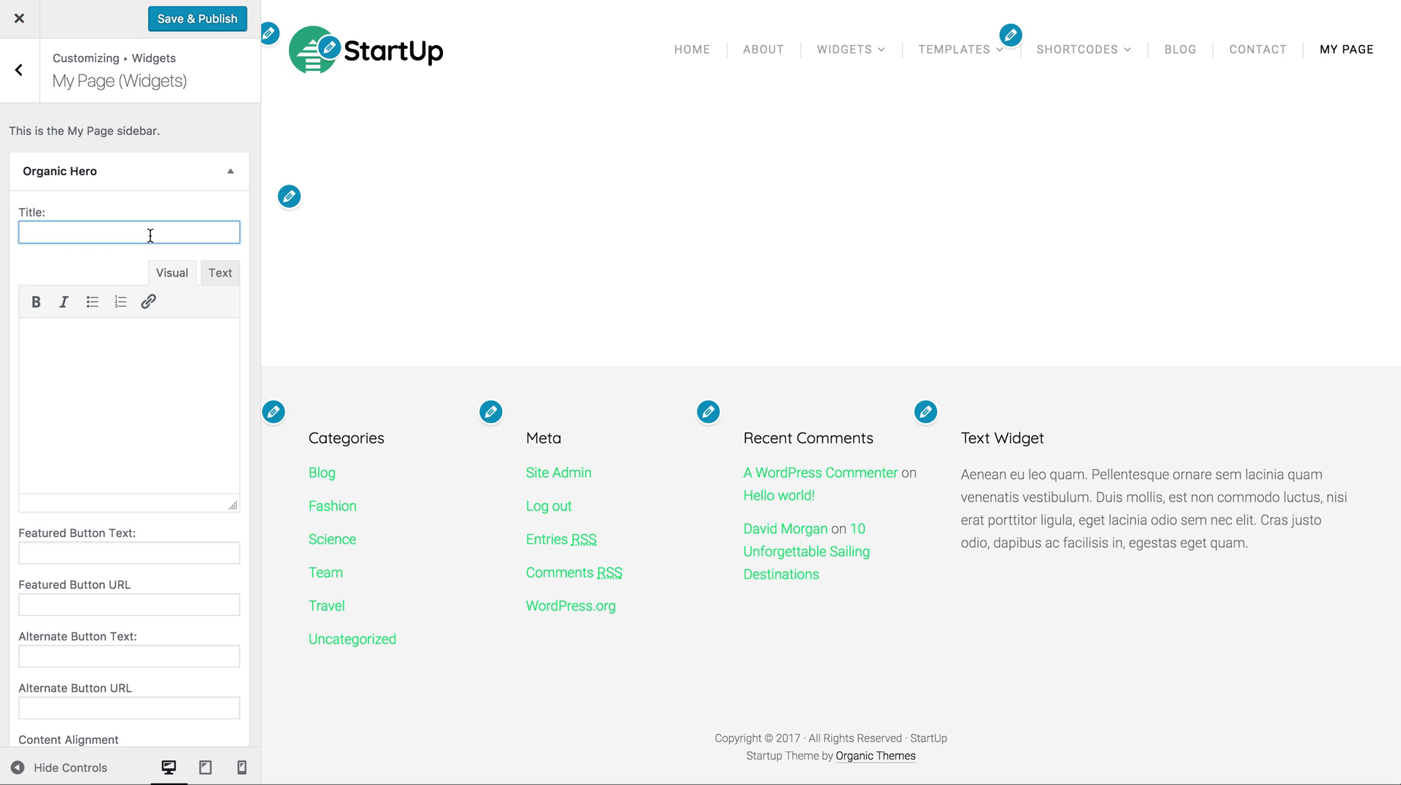
pyautogui.write("Howdy, I'm A Hero")
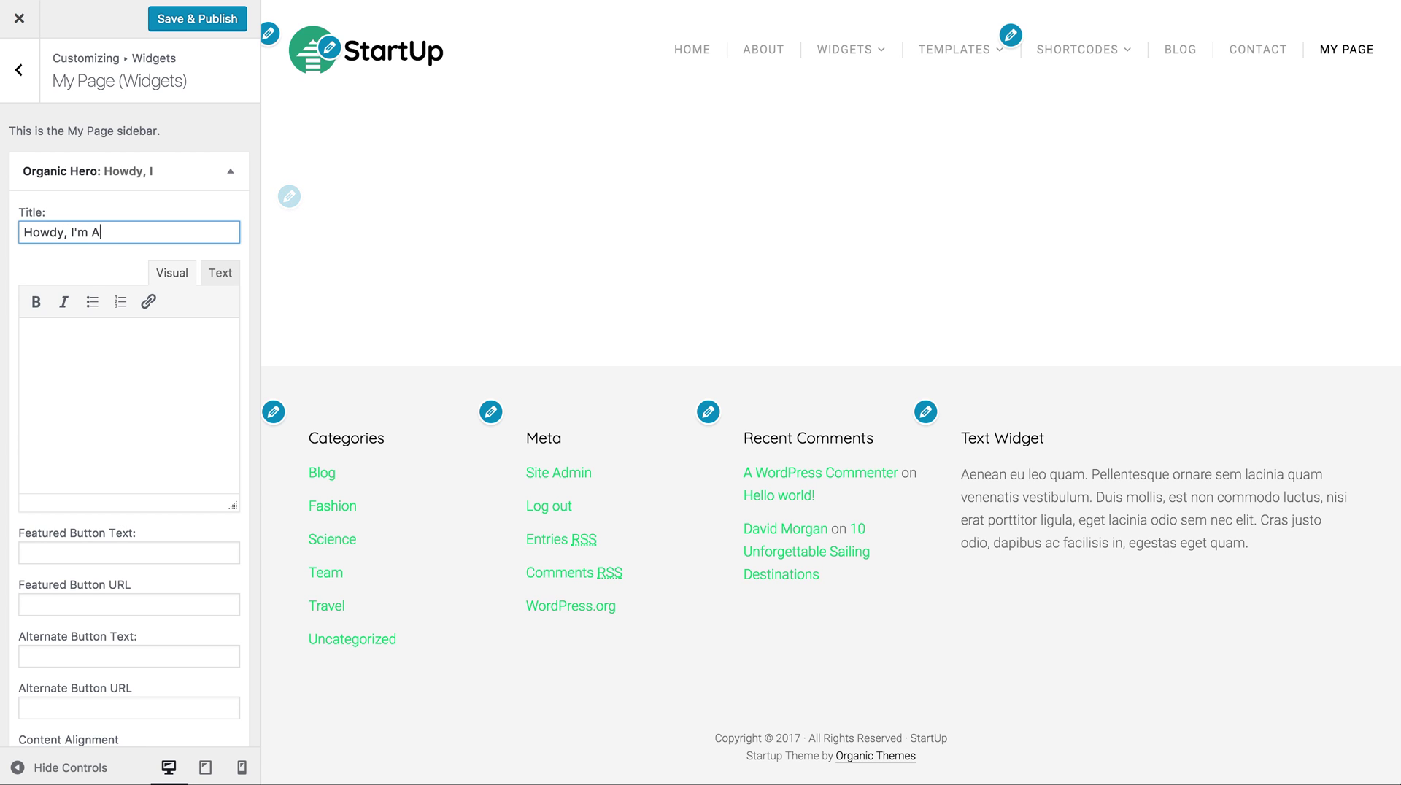
pyautogui.click(135, 367)
pyautogui.write('Lorem ipsum dolor sit amet, consectetur adipiscing elit. Donec sed odio dui. Aenean eu leo quam. Pellentesque ornare sem lacinia quam venenatis vestibulum.')
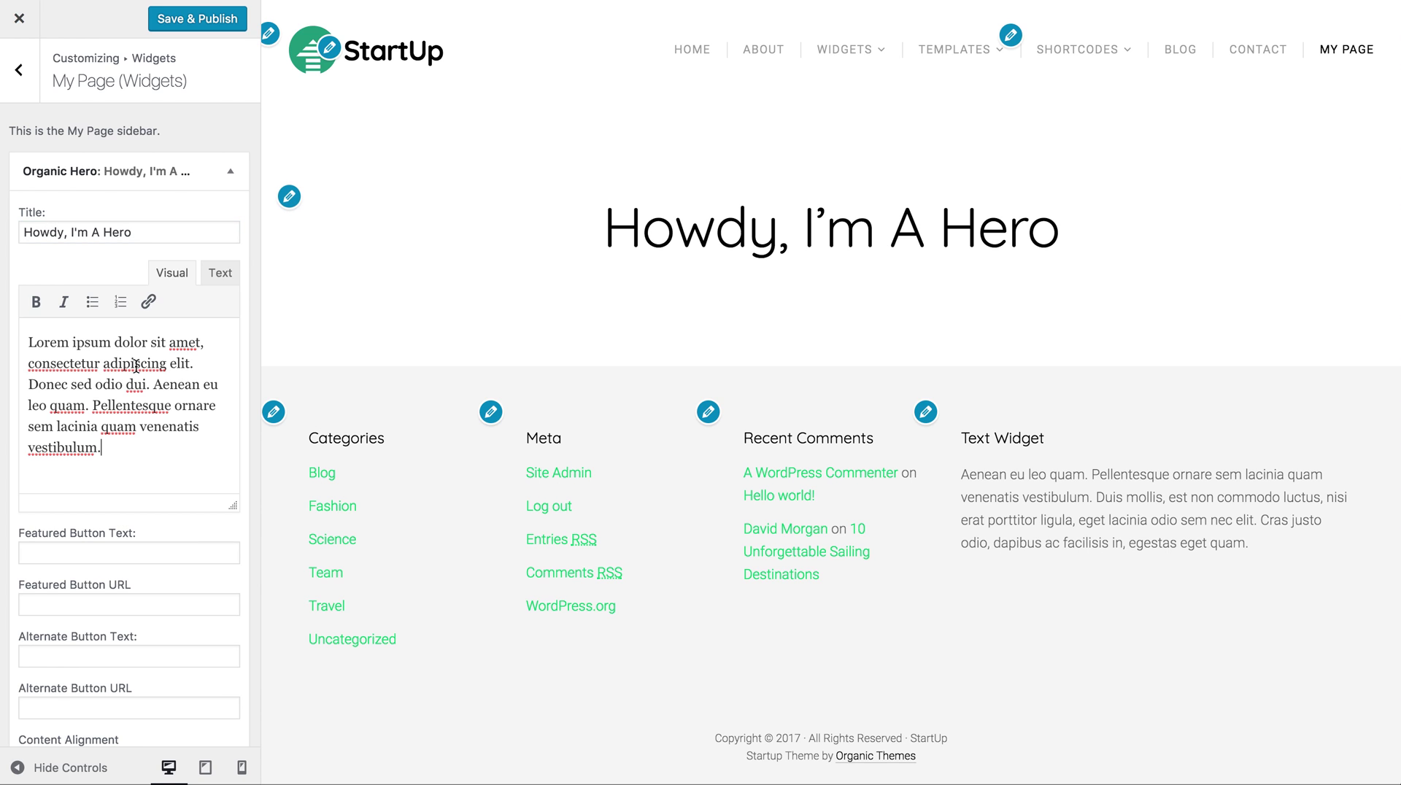
# - Give the hero widget a featured button with the text "Click Me" and the URL "#"
pyautogui.click(146, 602)
pyautogui.click(148, 559)
pyautogui.write('Click Me')
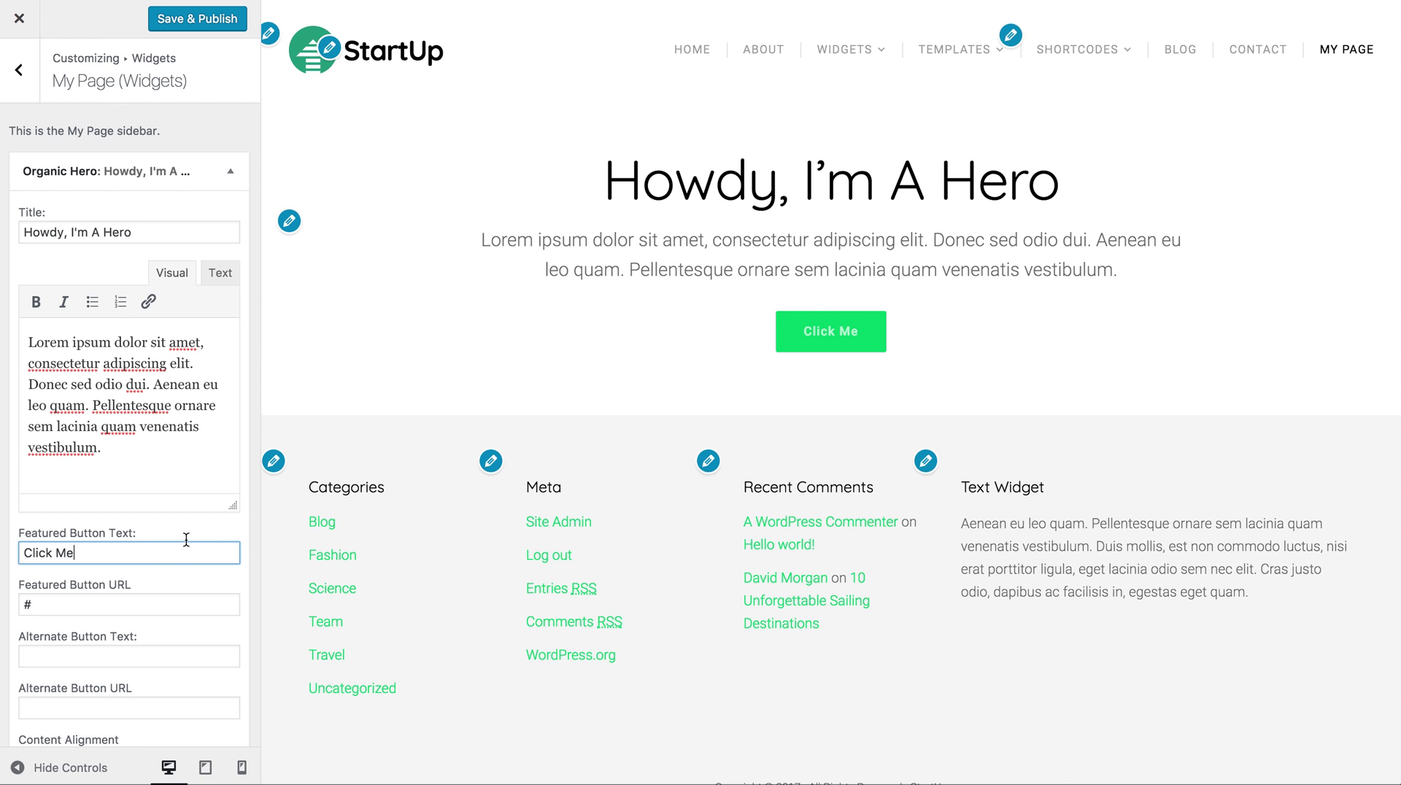
pyautogui.scroll(-5, 180, 513)
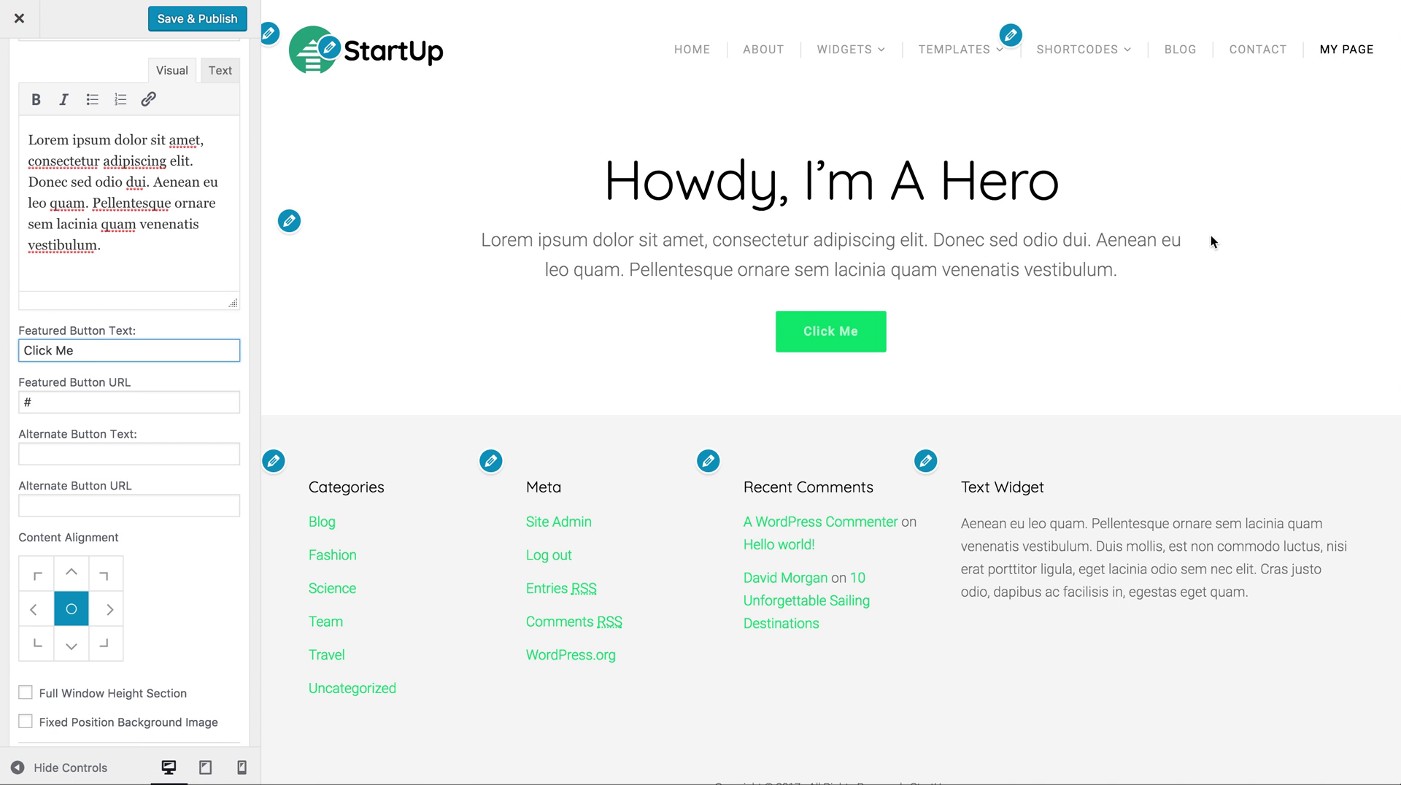
pyautogui.click(95, 407)
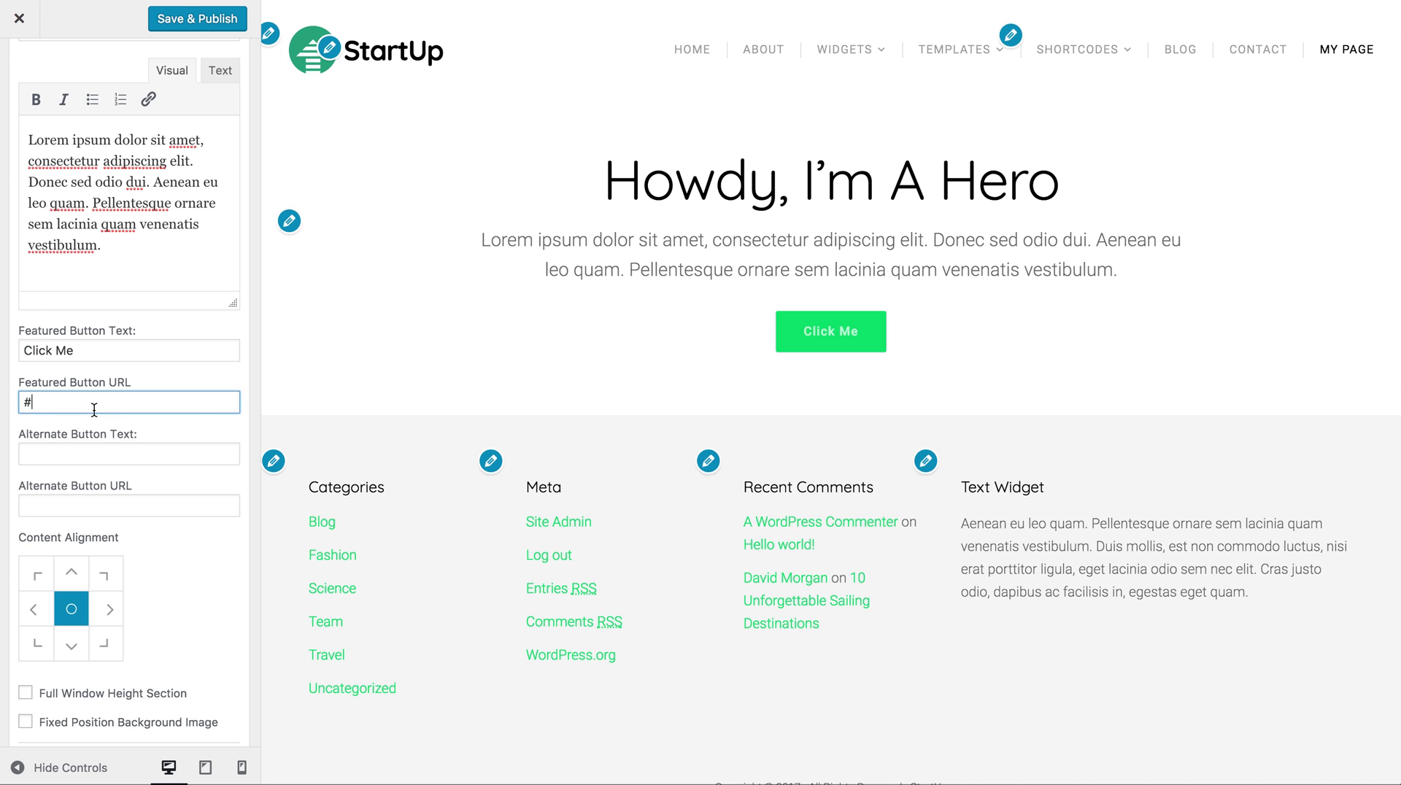
pyautogui.doubleClick(86, 401)
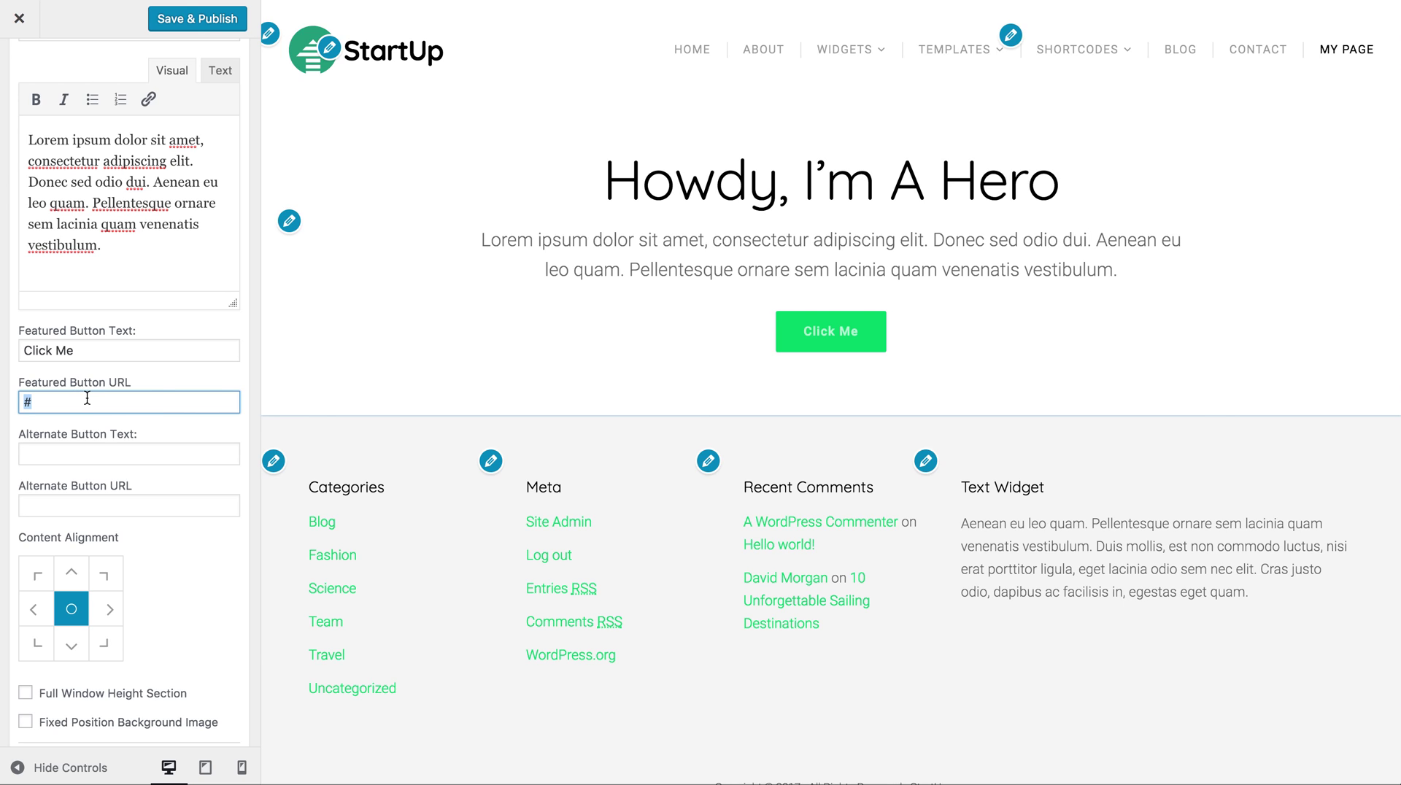
pyautogui.click(81, 406)
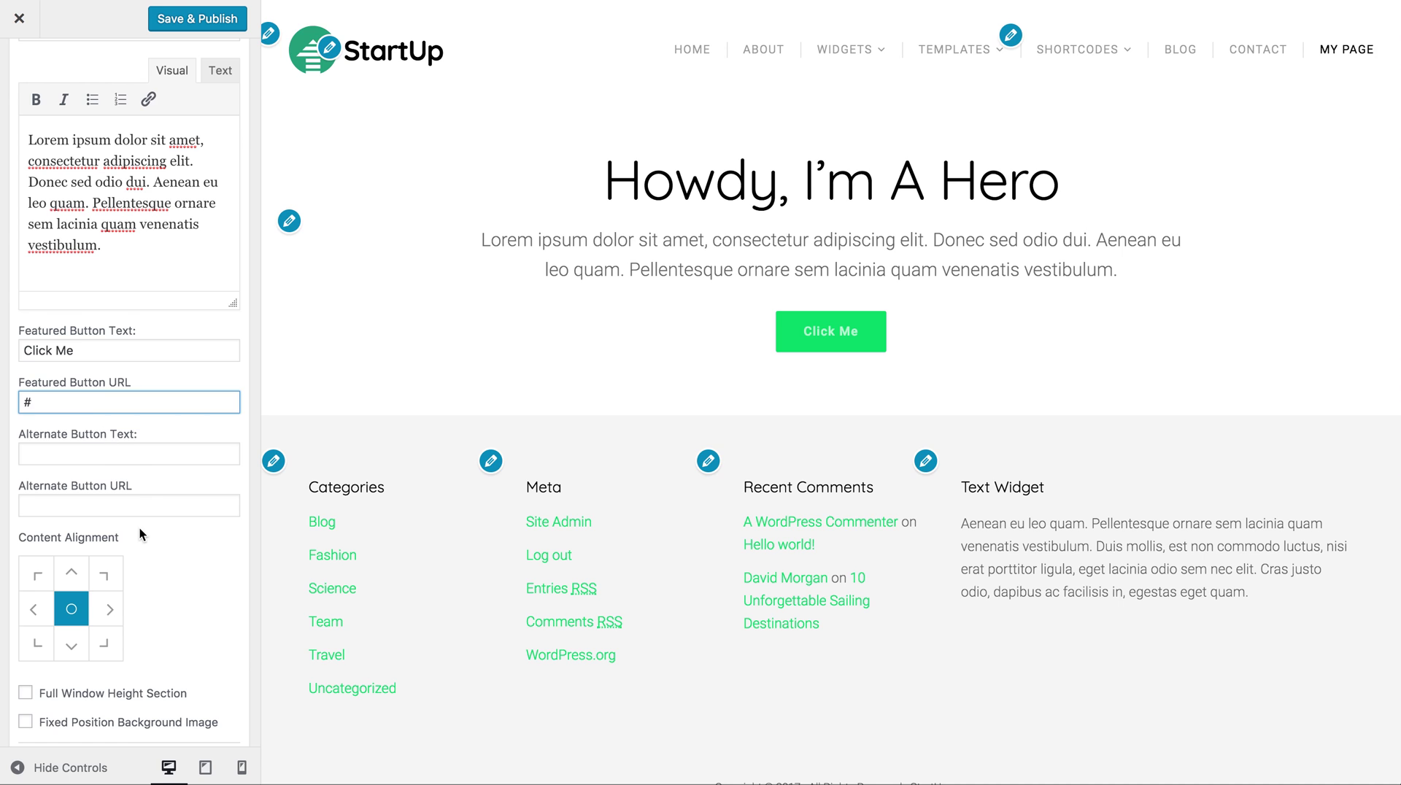
# - Make the hero widget a full window height section
pyautogui.scroll(-5, 138, 534)
pyautogui.scroll(5, 139, 528)
pyautogui.scroll(-5, 139, 528)
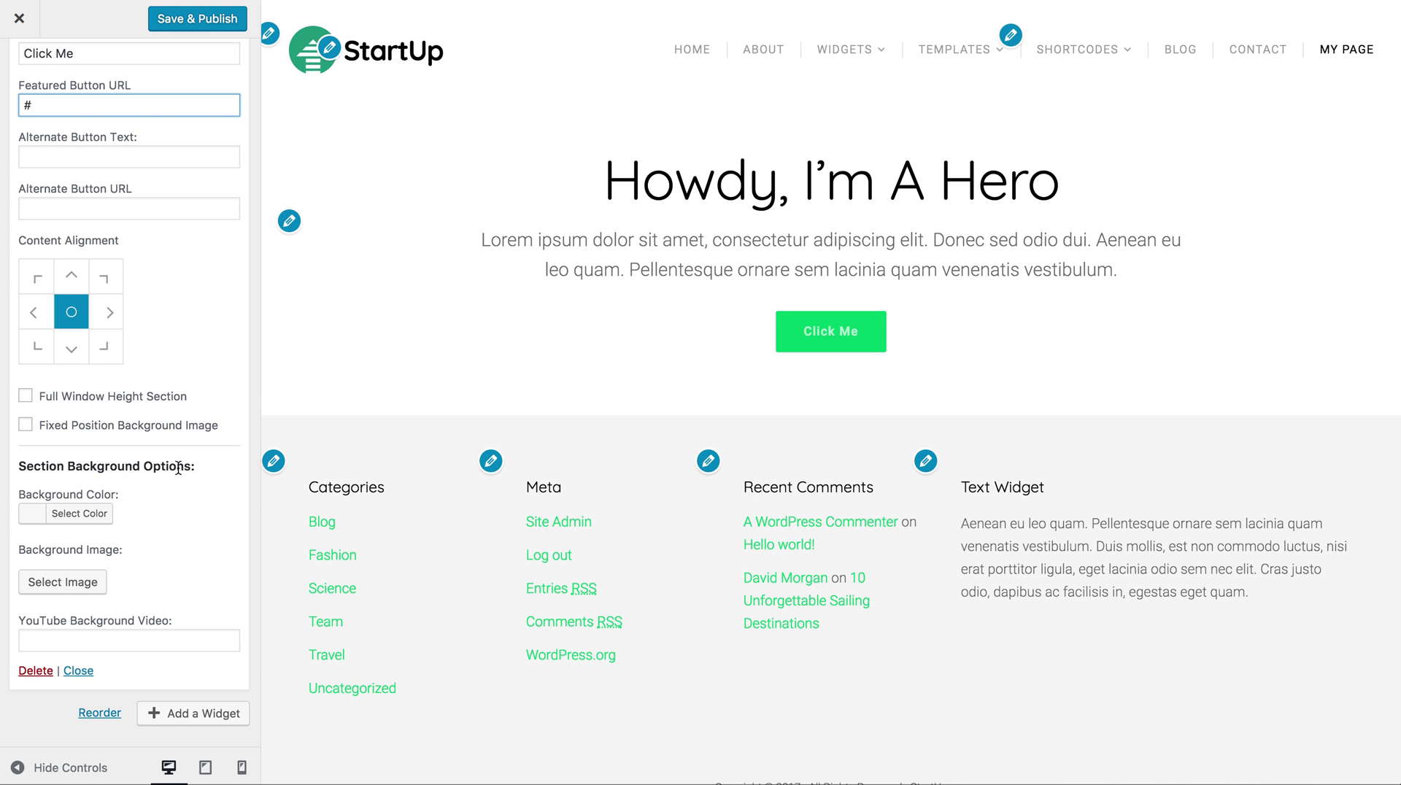
pyautogui.click(148, 403)
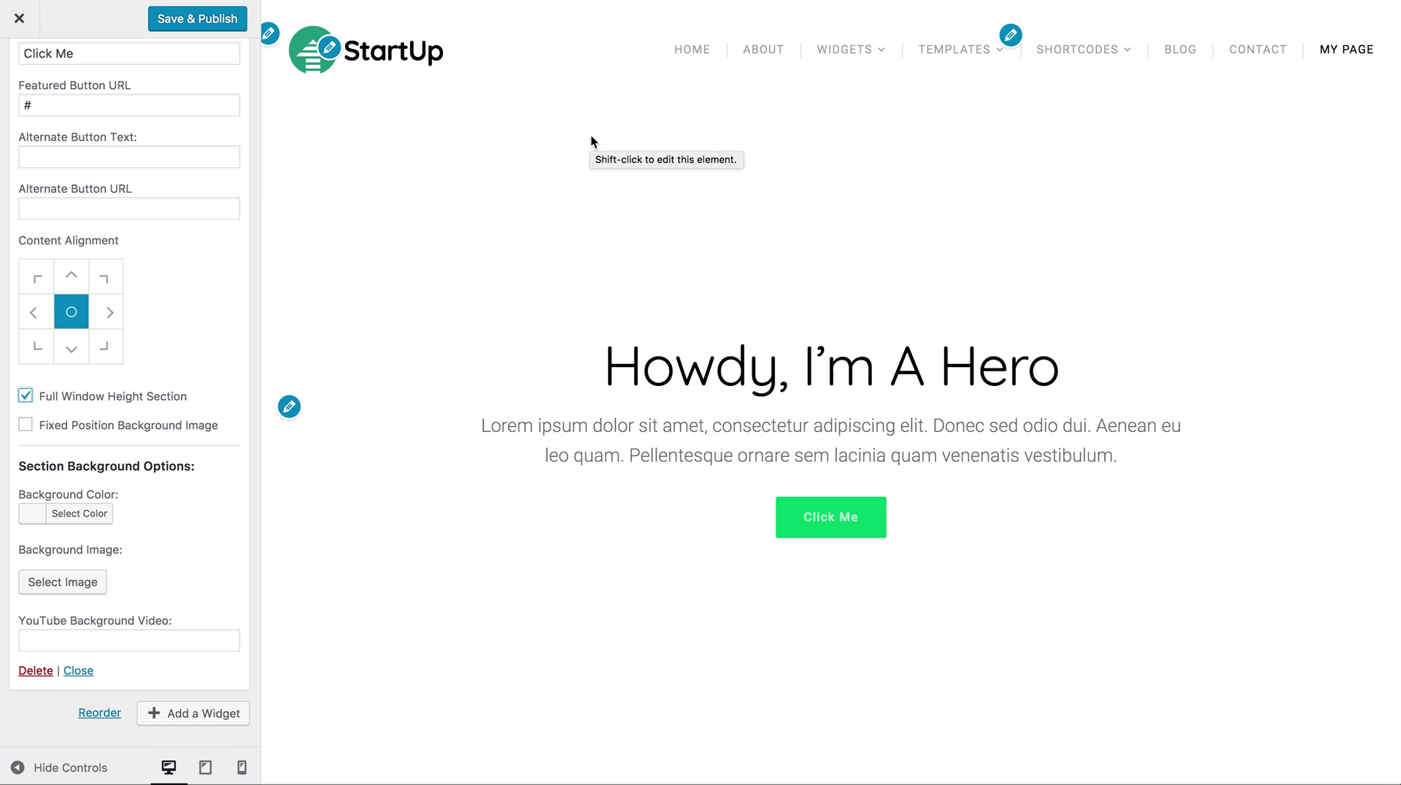
# - Give the hero section a background image of the man walking under a pink sky and make the background image fixed position
pyautogui.click(80, 583)
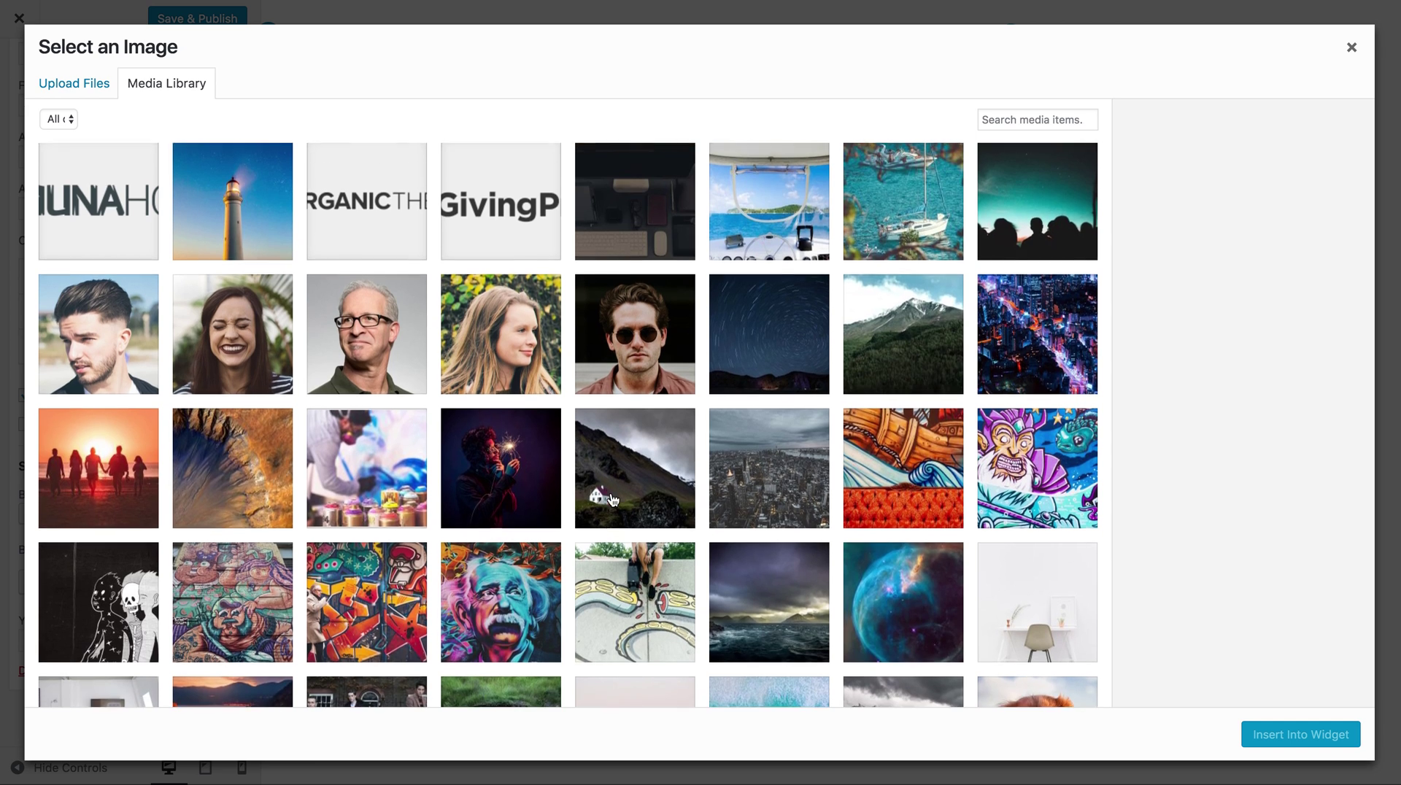
pyautogui.scroll(-3, 635, 474)
pyautogui.click(659, 475)
pyautogui.click(1265, 738)
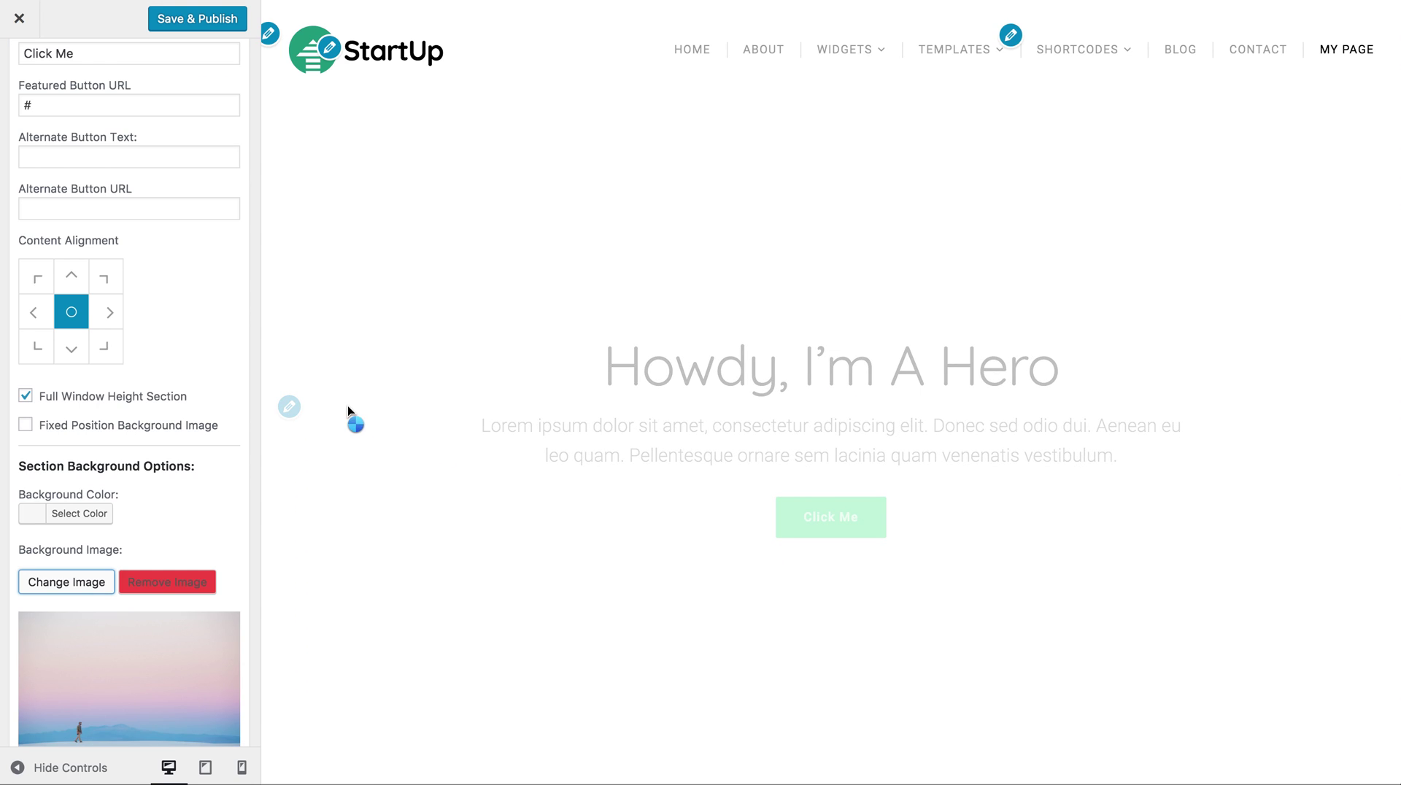
pyautogui.scroll(-4, 348, 405)
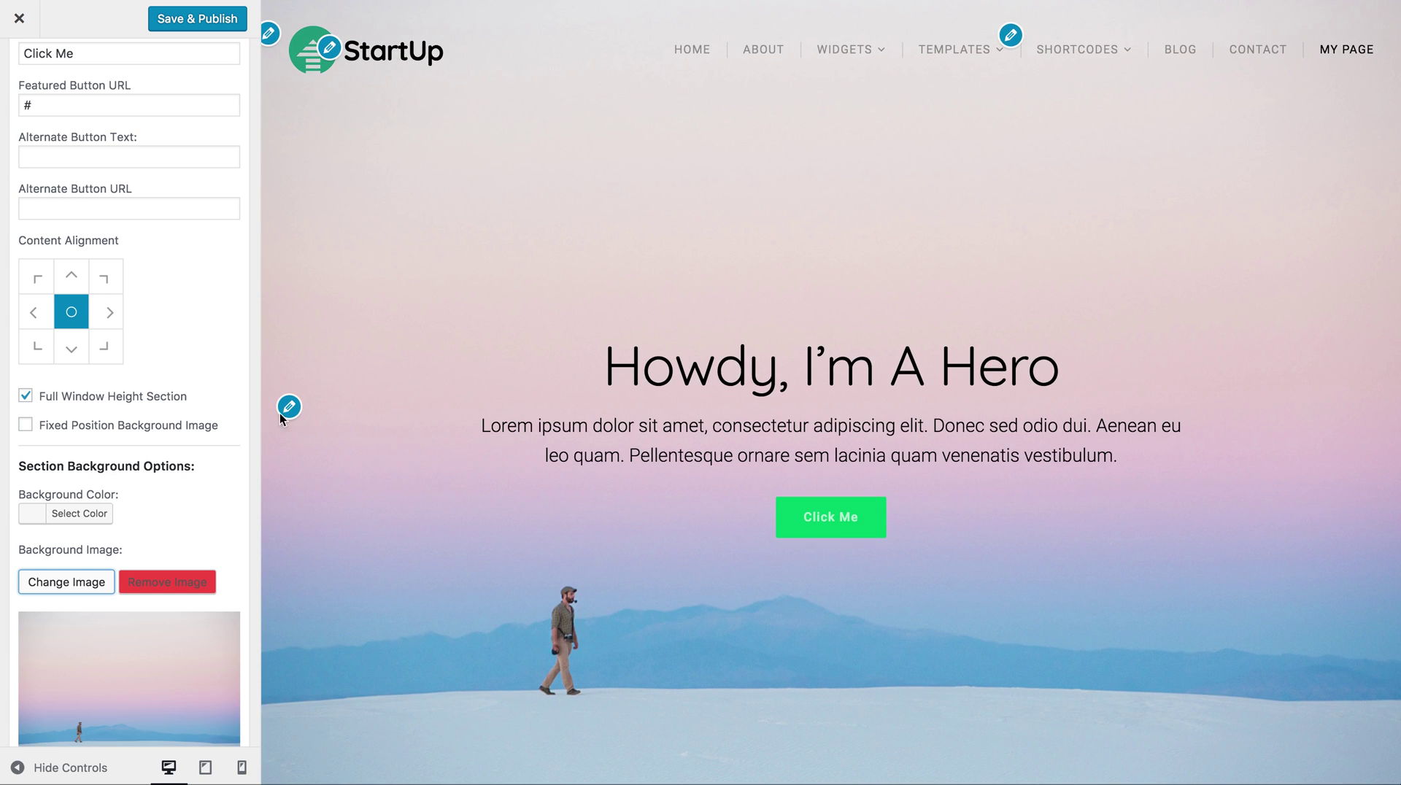
pyautogui.click(61, 428)
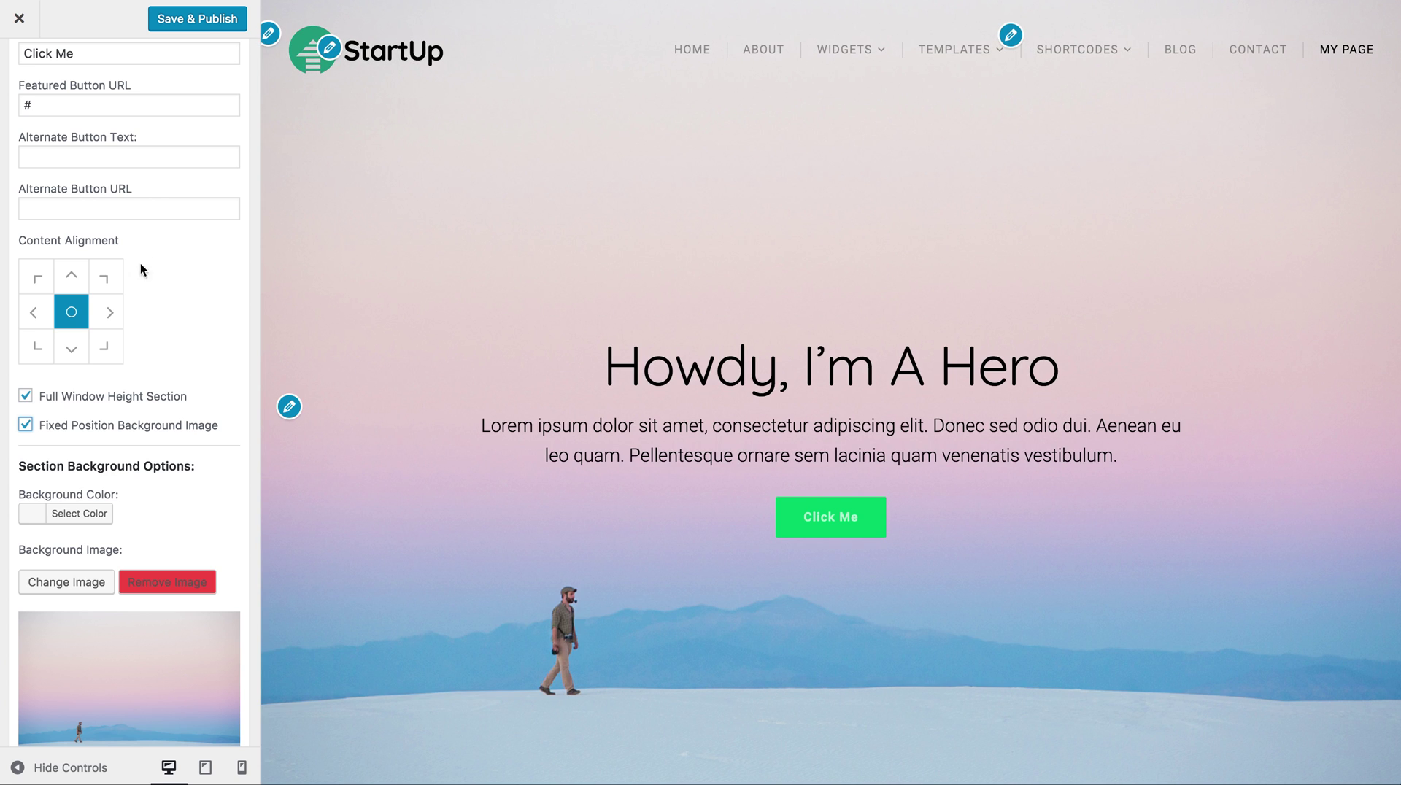
# - Try the hero's content alignment at middle right, bottom right and top left, and return it to center
pyautogui.click(101, 318)
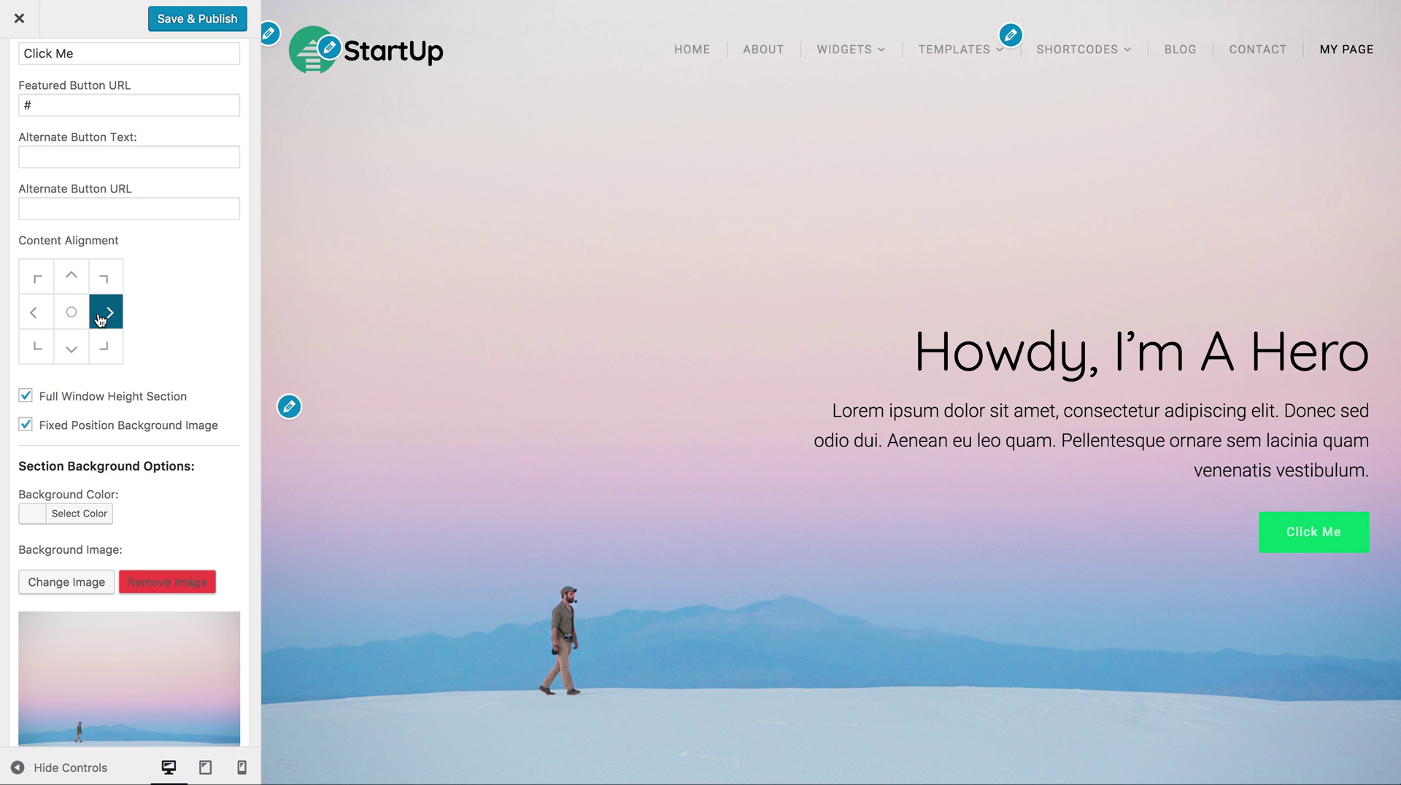
pyautogui.click(104, 353)
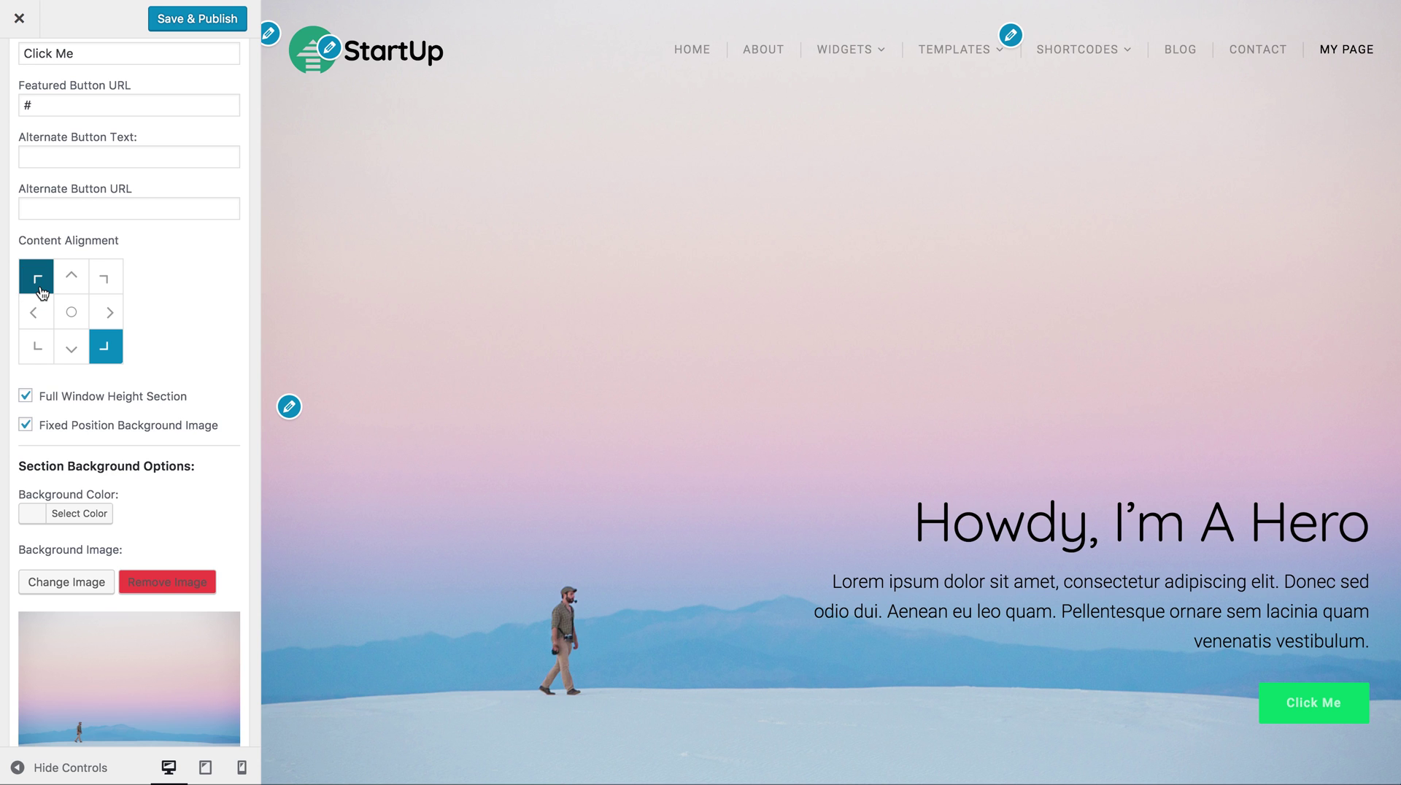
pyautogui.click(42, 293)
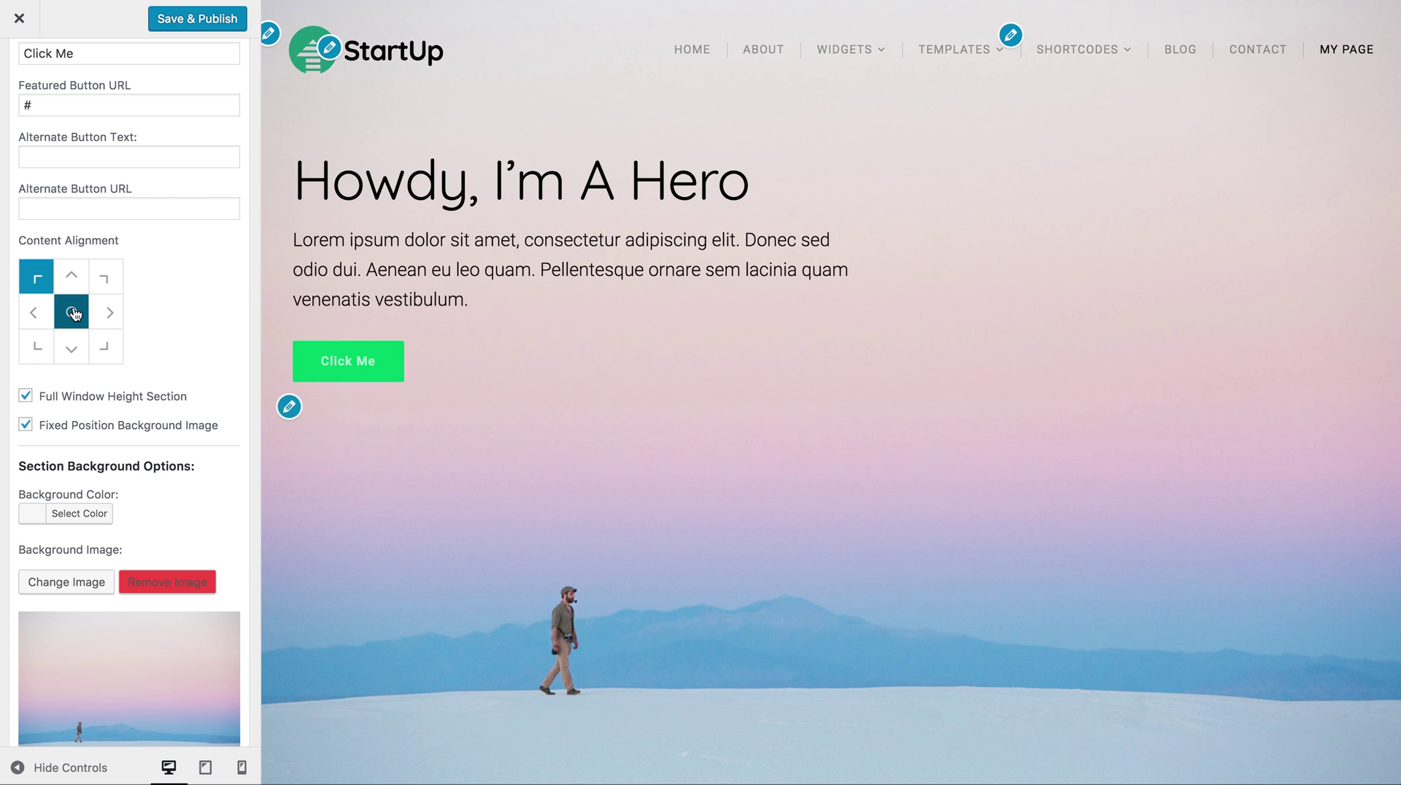
pyautogui.click(72, 315)
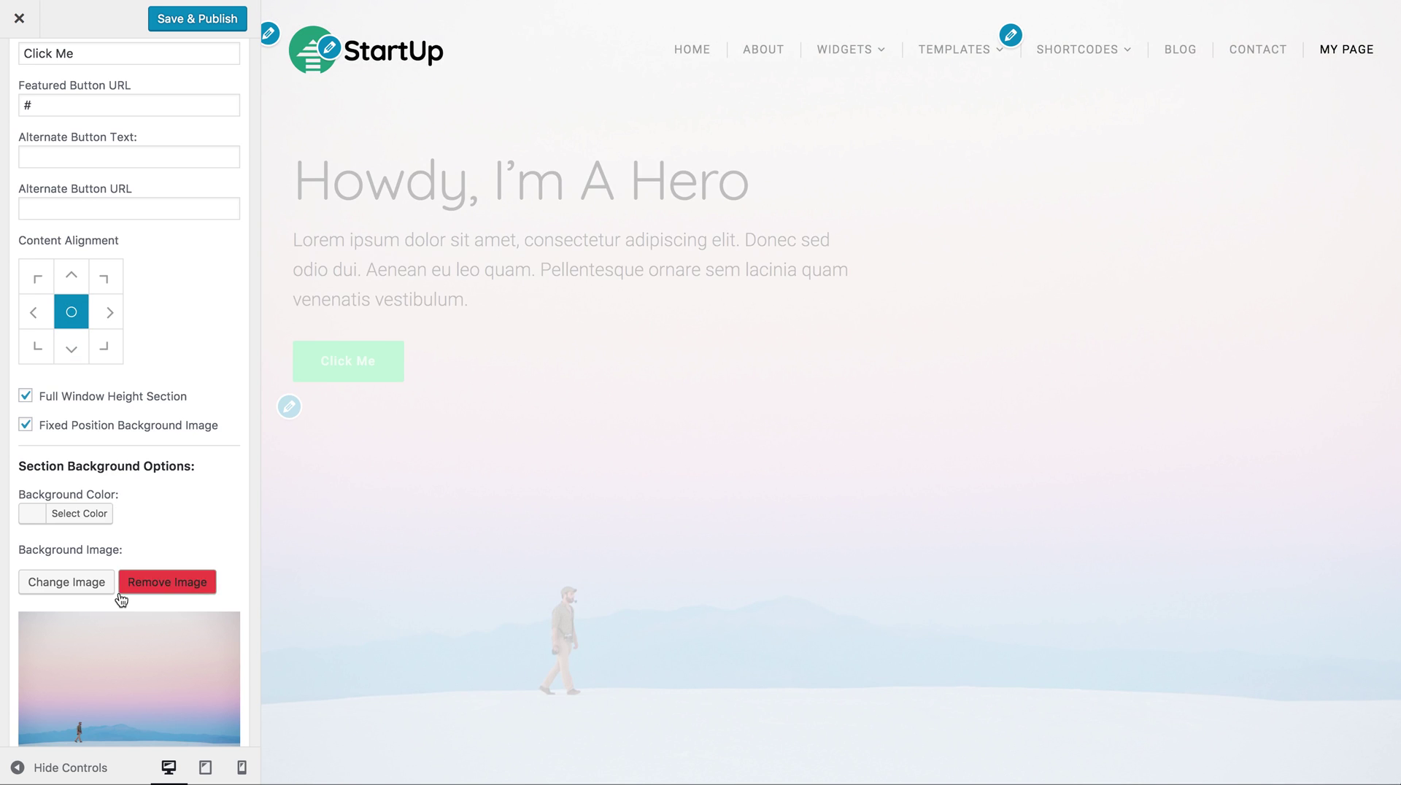
# - Replace the hero's background image with the starry night sky photo showing circular star trails
pyautogui.click(88, 588)
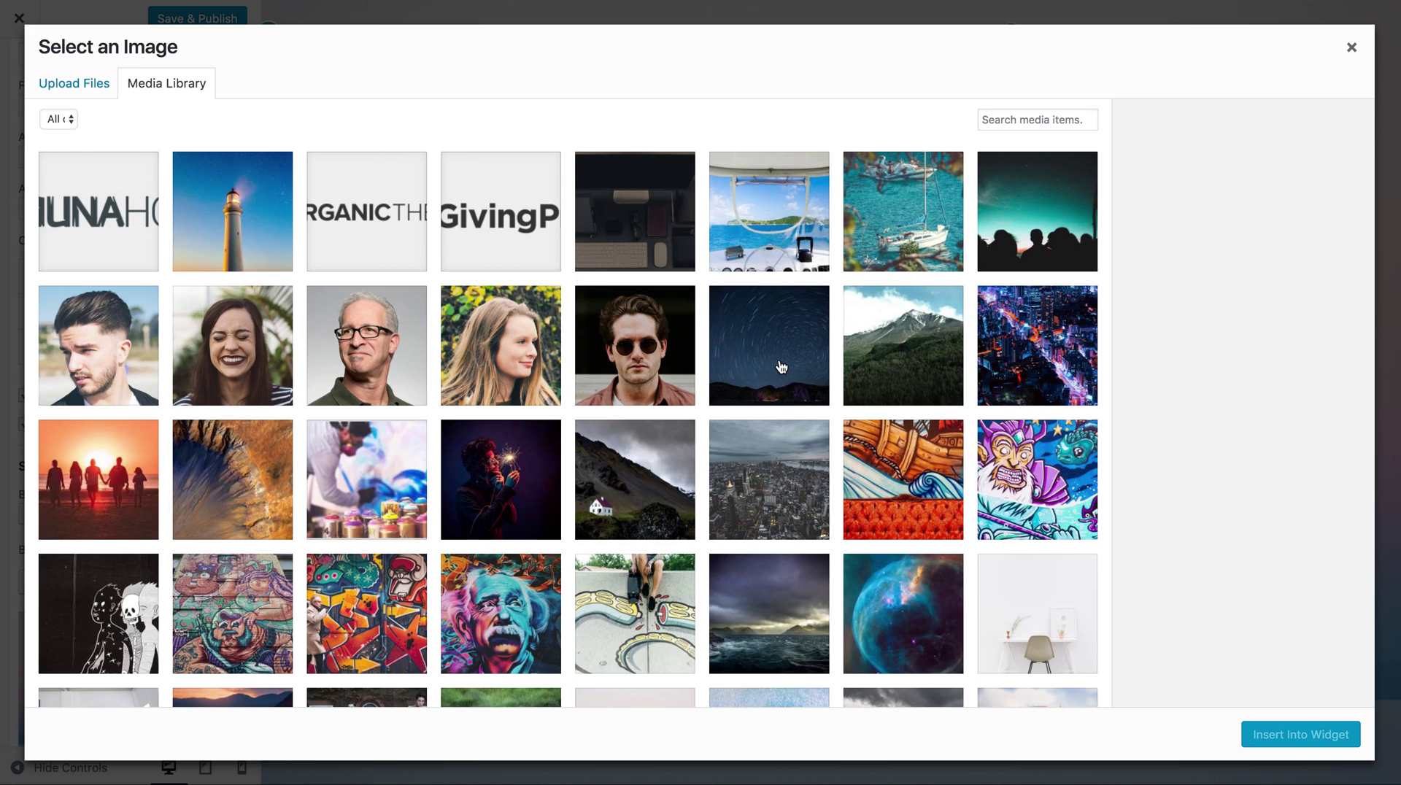
pyautogui.click(781, 366)
pyautogui.click(1299, 734)
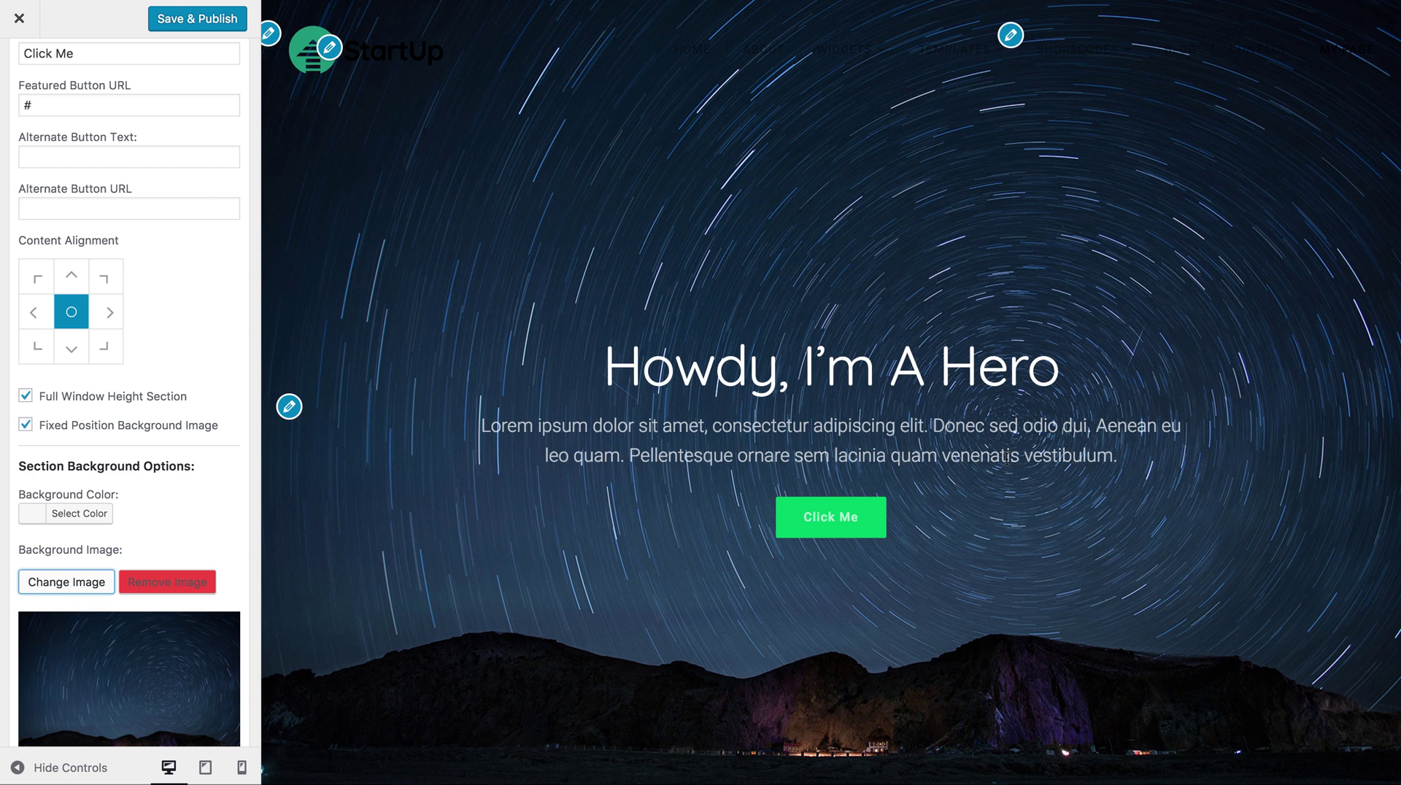
pyautogui.scroll(-5, 1007, 460)
pyautogui.scroll(5, 1005, 458)
# - Collapse the hero widget's settings and add an Organic Feature List widget to the page
pyautogui.scroll(7, 228, 288)
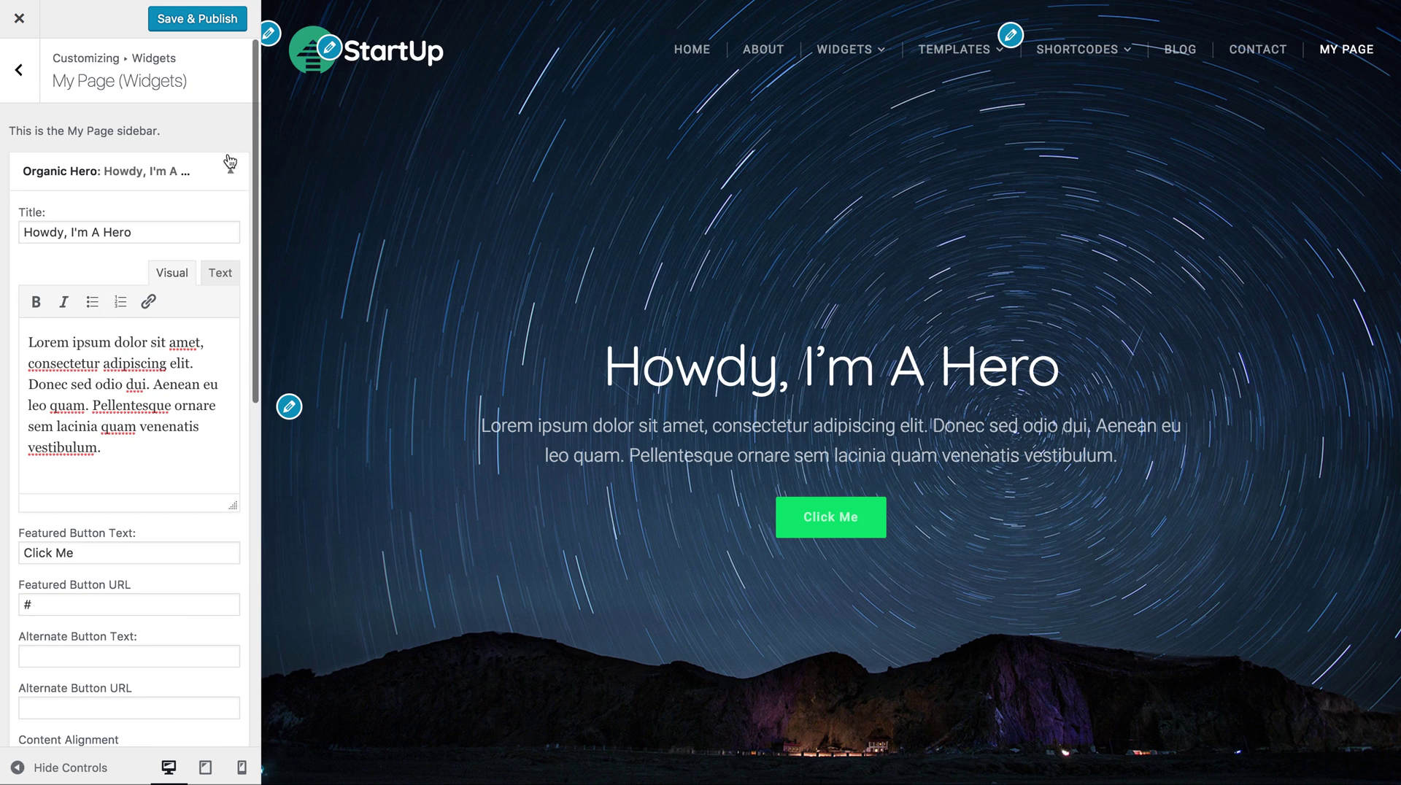
pyautogui.click(229, 165)
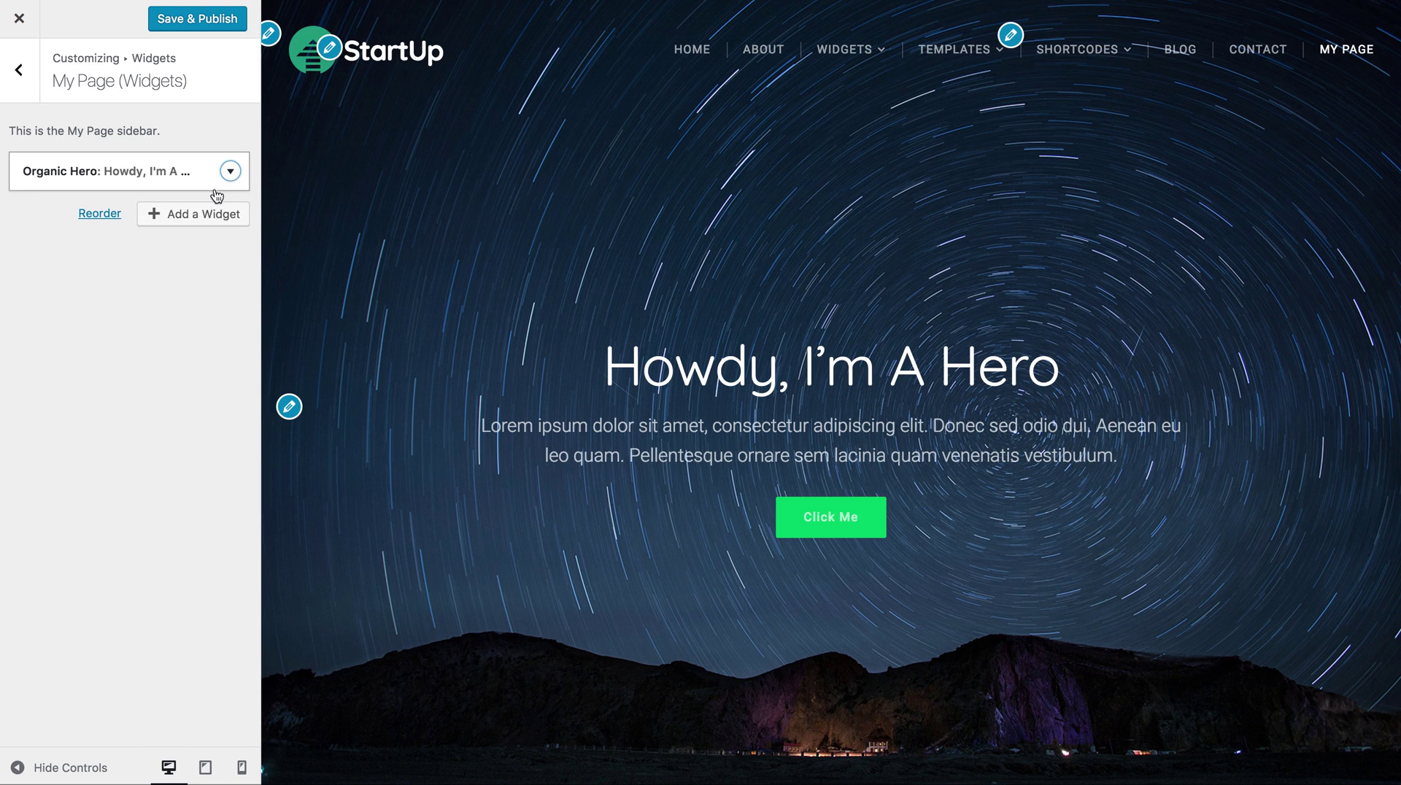
pyautogui.click(206, 215)
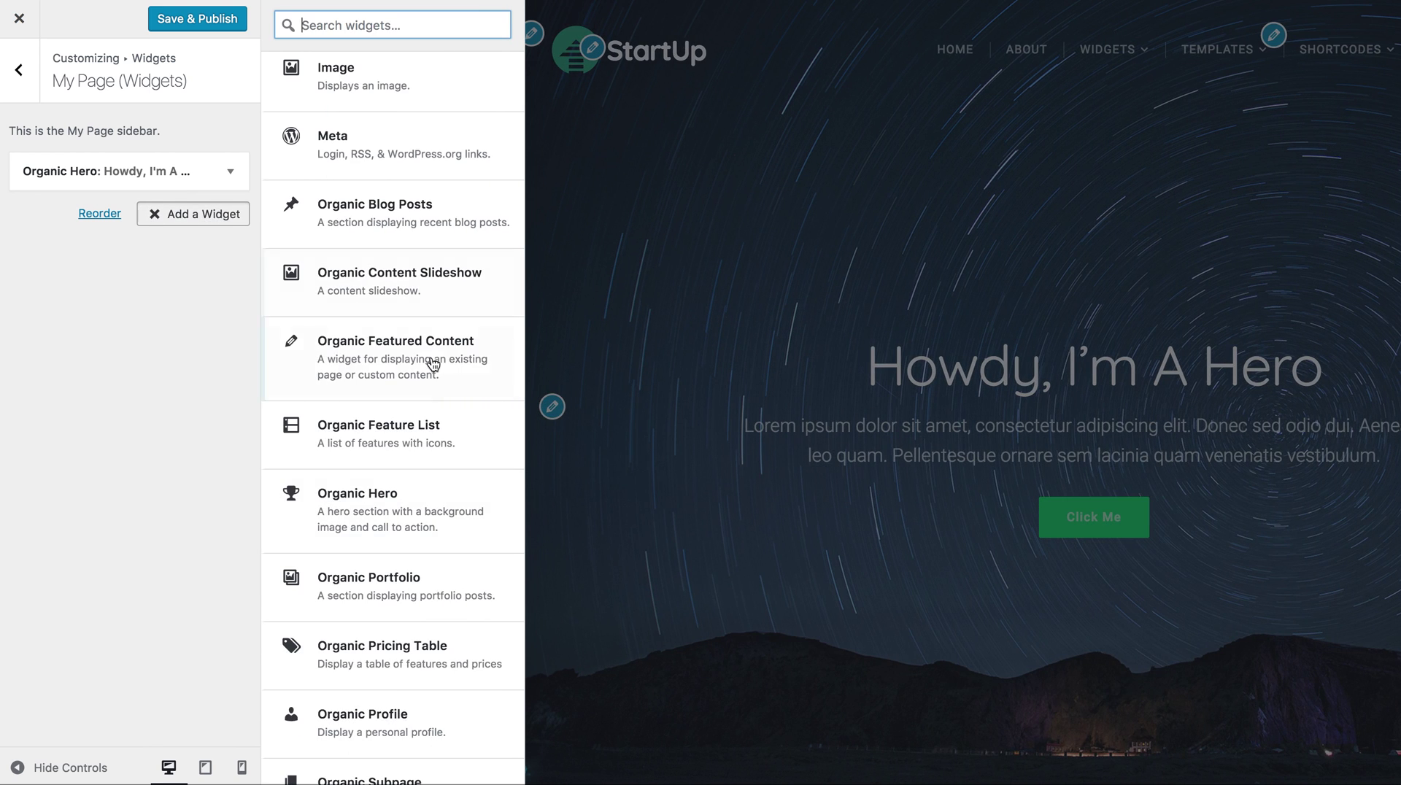
pyautogui.click(423, 432)
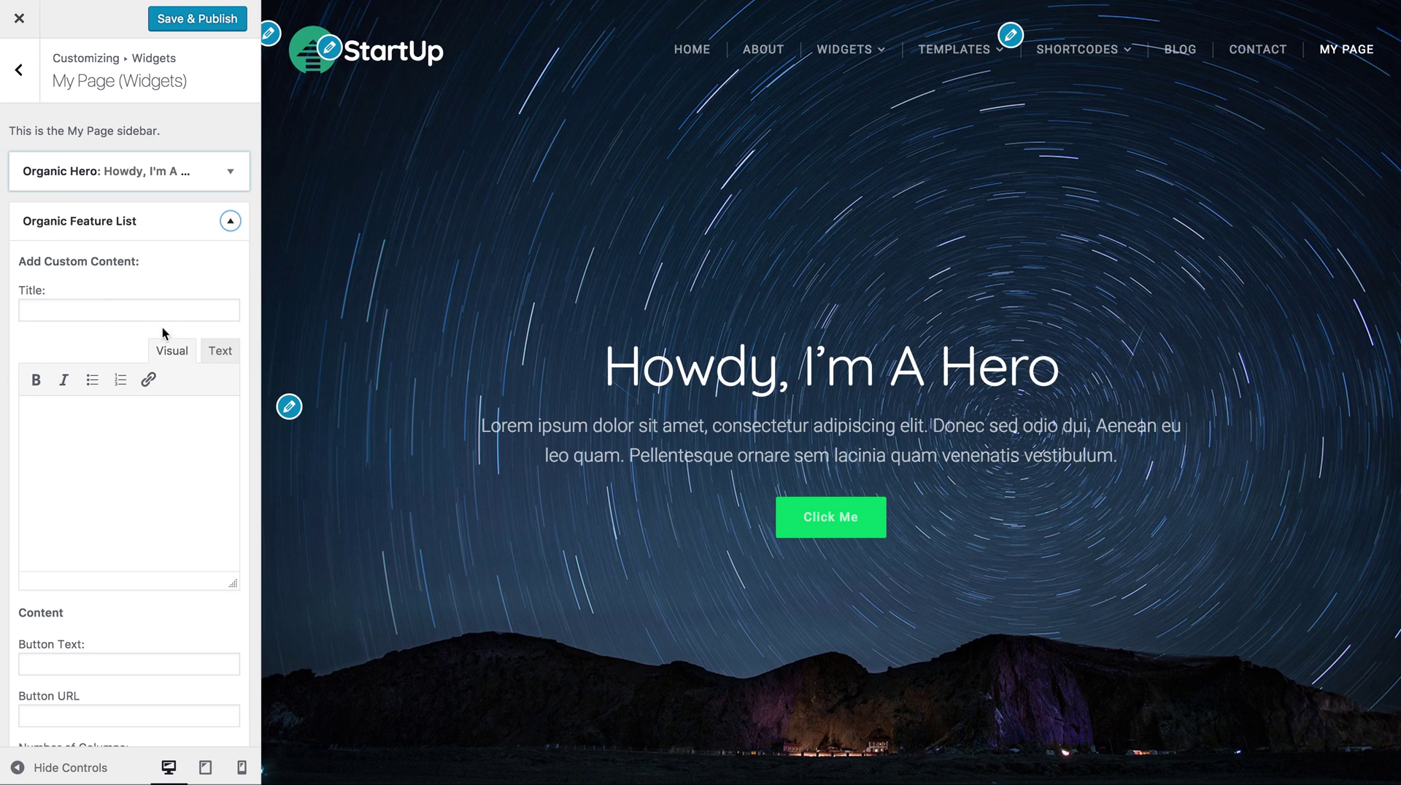
# - Title the feature list "Features" and fill its body with the Lorem ipsum paragraph ending in "venenatis vestibulum."
pyautogui.click(126, 317)
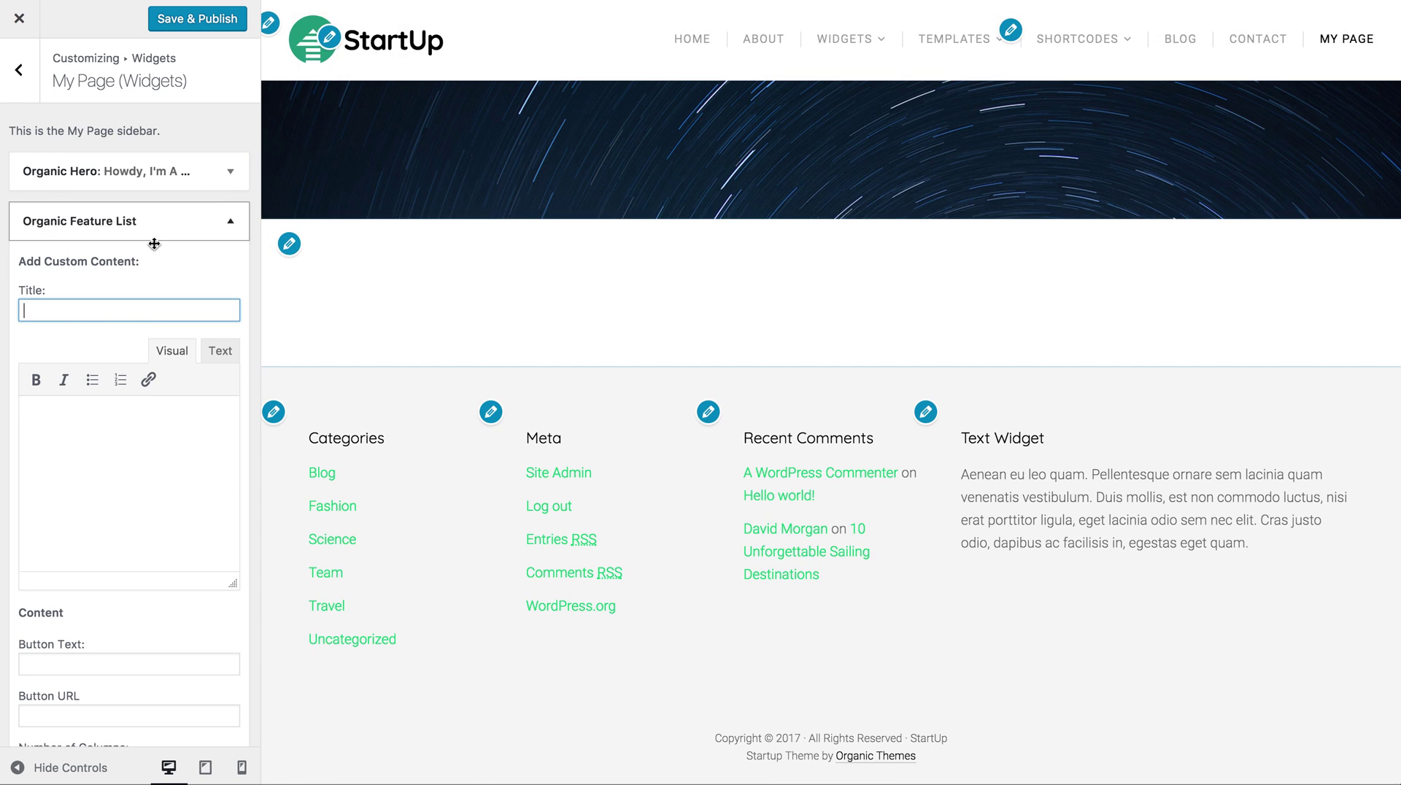
pyautogui.write('Feat')
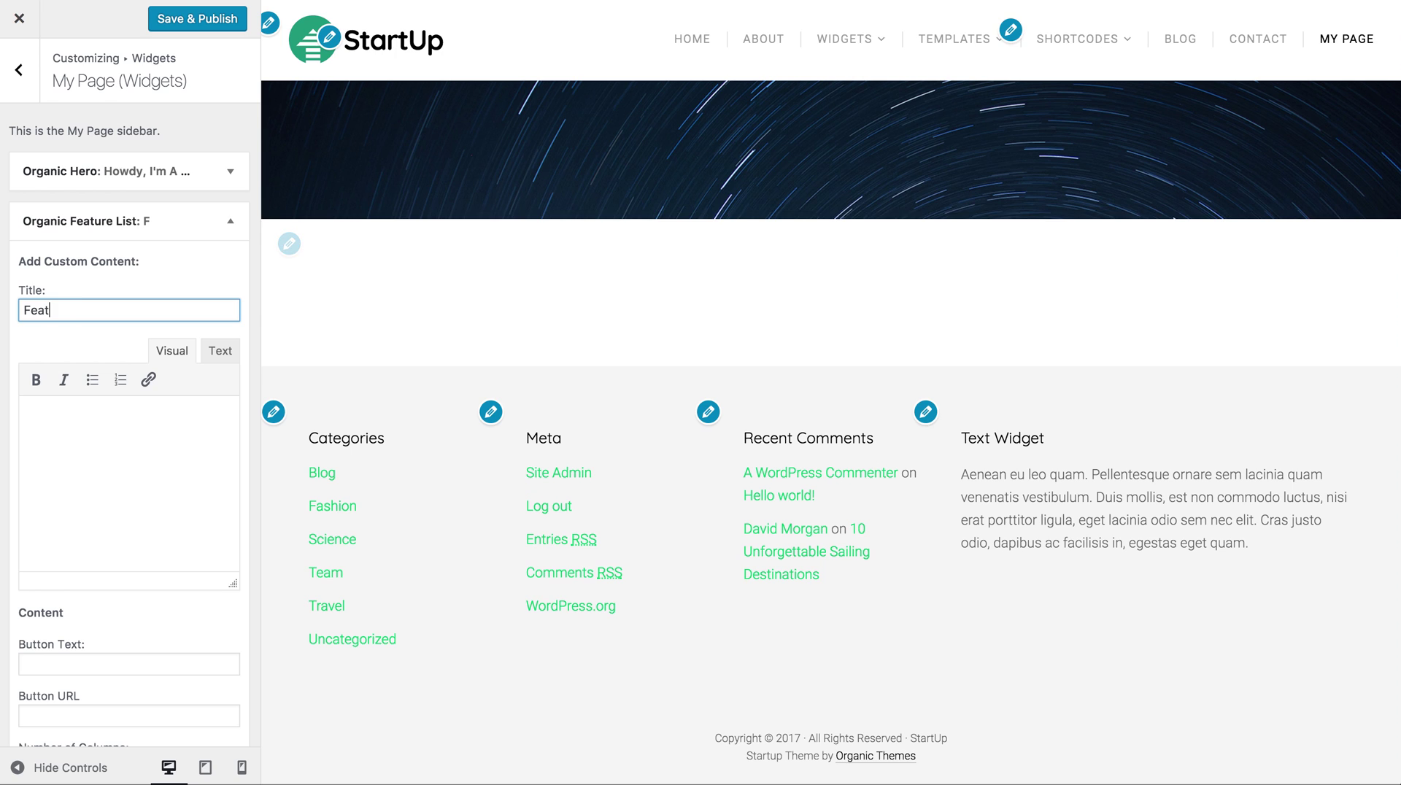
pyautogui.write('ures')
pyautogui.click(137, 472)
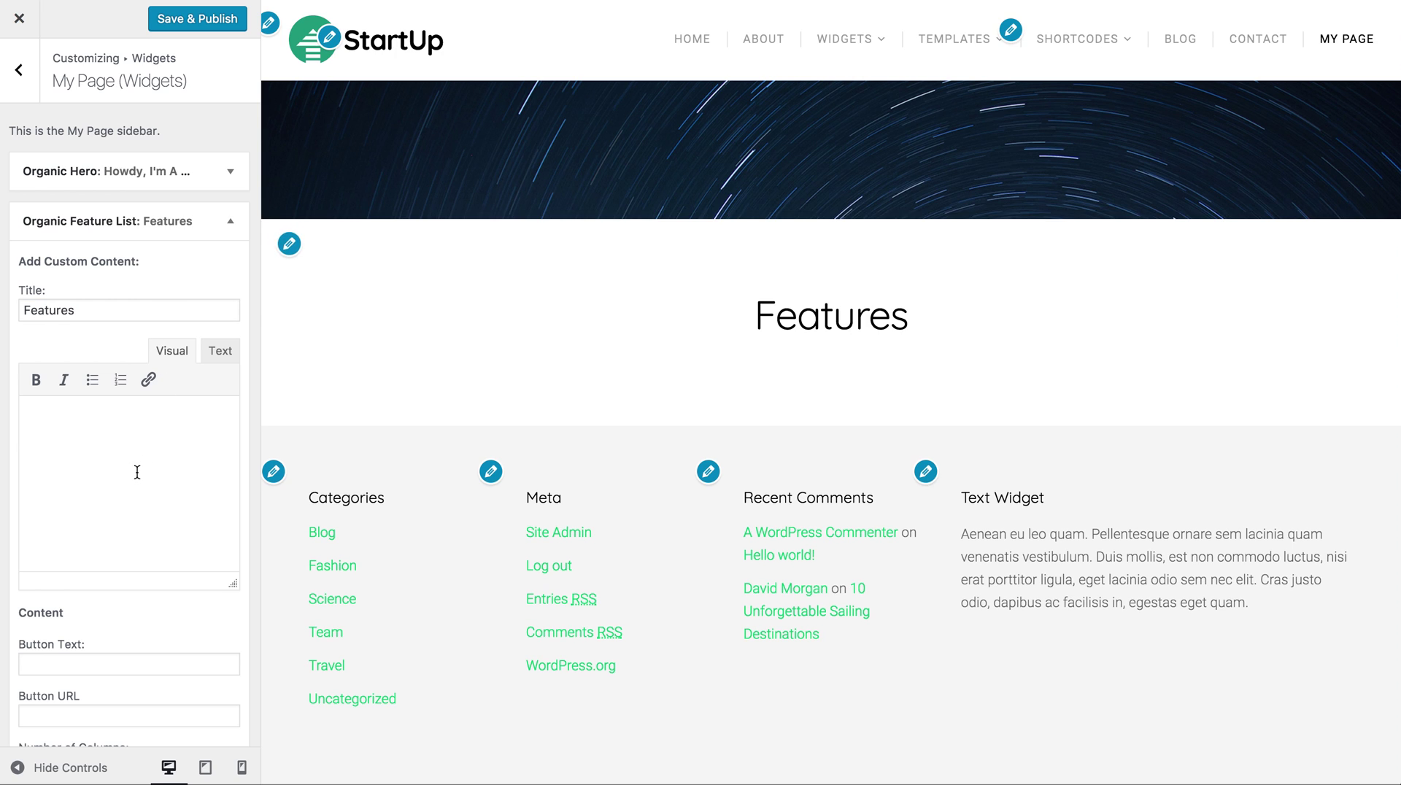
pyautogui.write('Lorem ipsum dolor sit amet, consectetur adipiscing elit. Donec sed odio dui. Aenean eu leo quam. Pellentesque ornare sem lacinia quam venenatis vestibulum.')
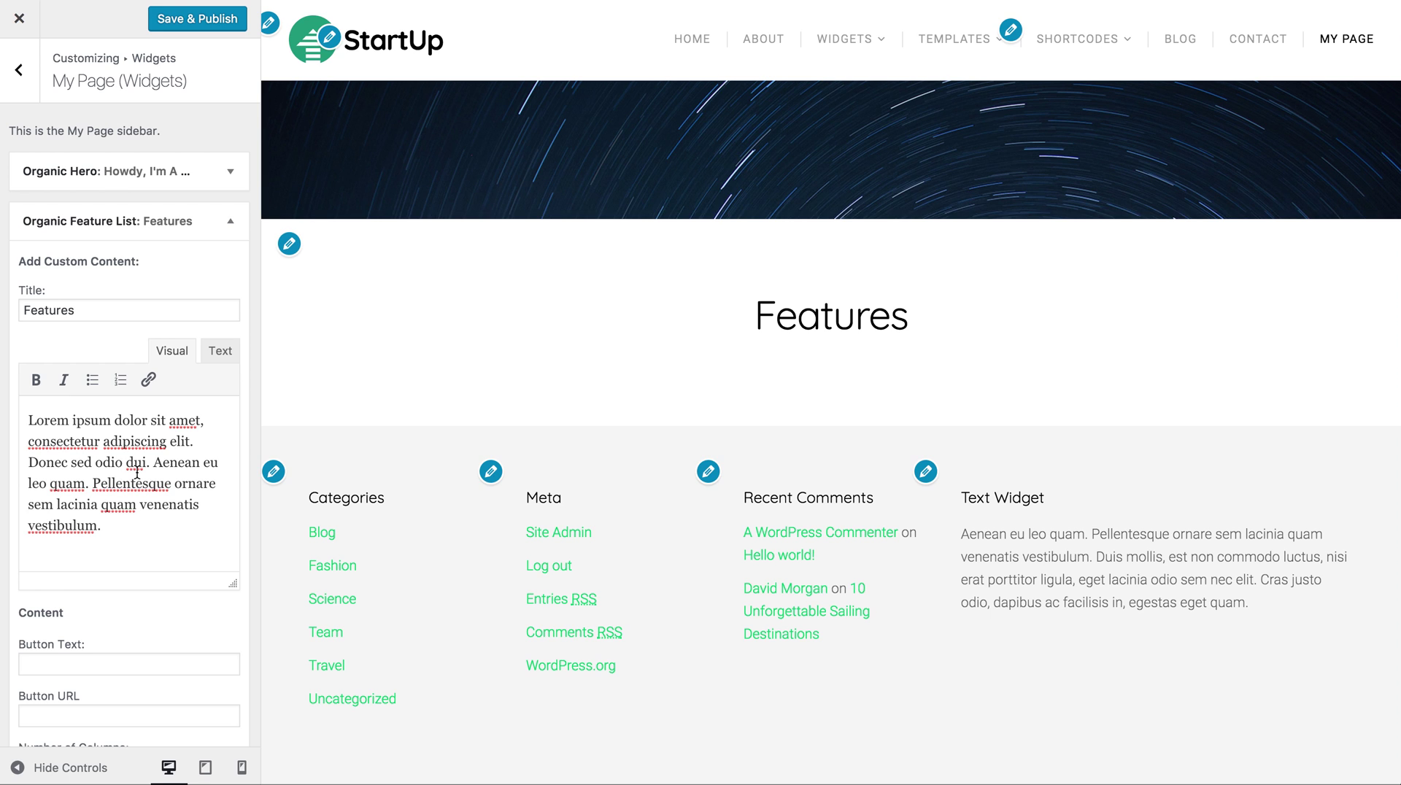
# - Title the first feature in the list "Really Fast"
pyautogui.scroll(-5, 137, 473)
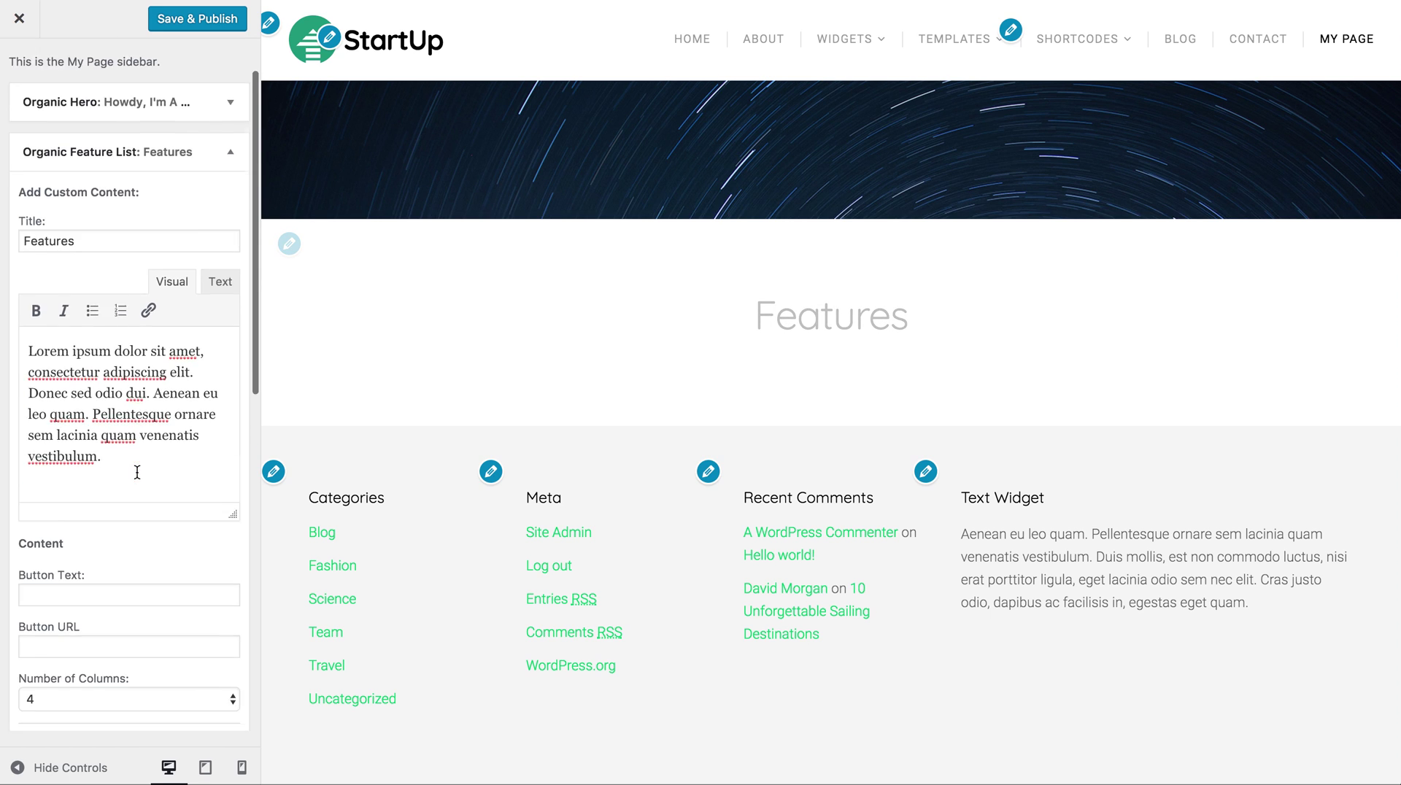
pyautogui.scroll(4, 137, 472)
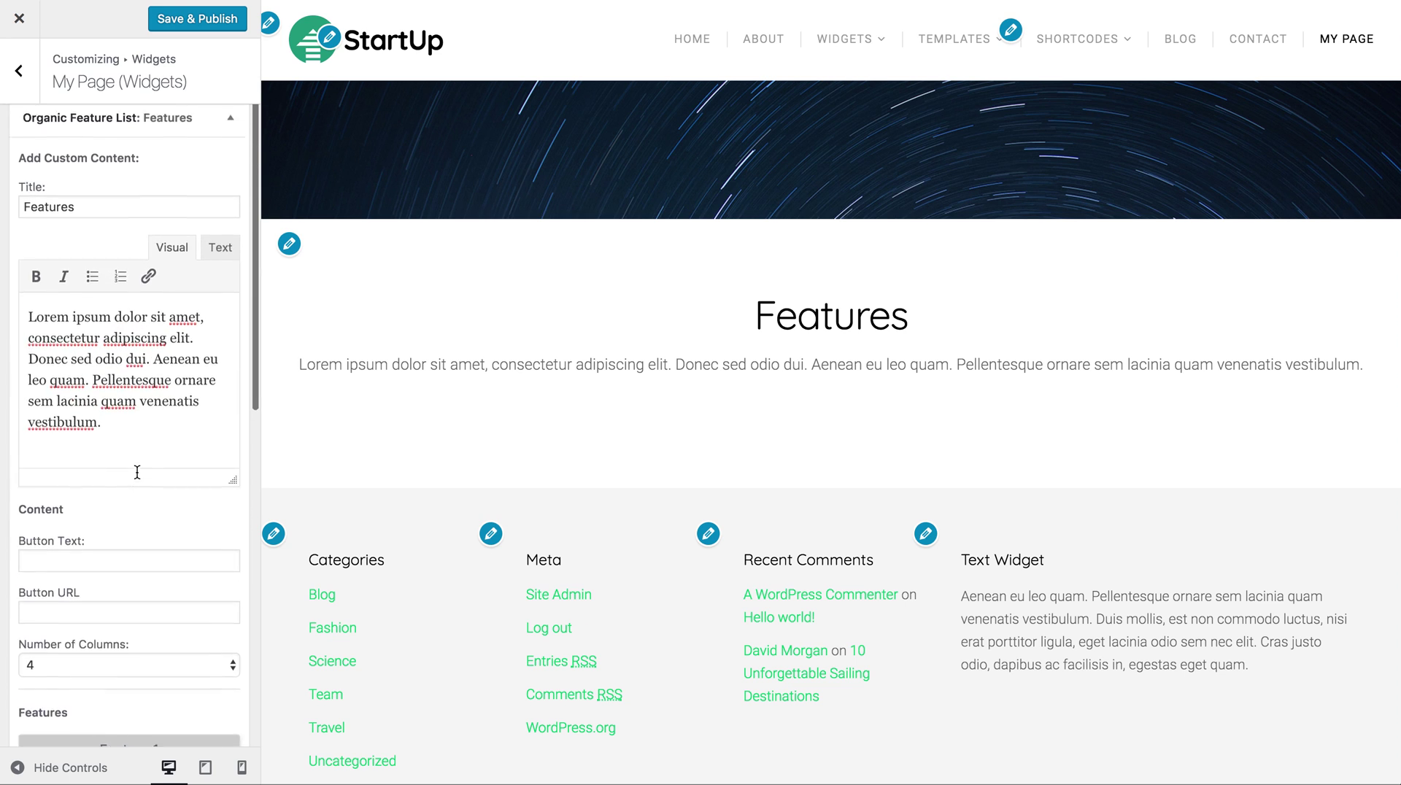
pyautogui.scroll(-9, 166, 361)
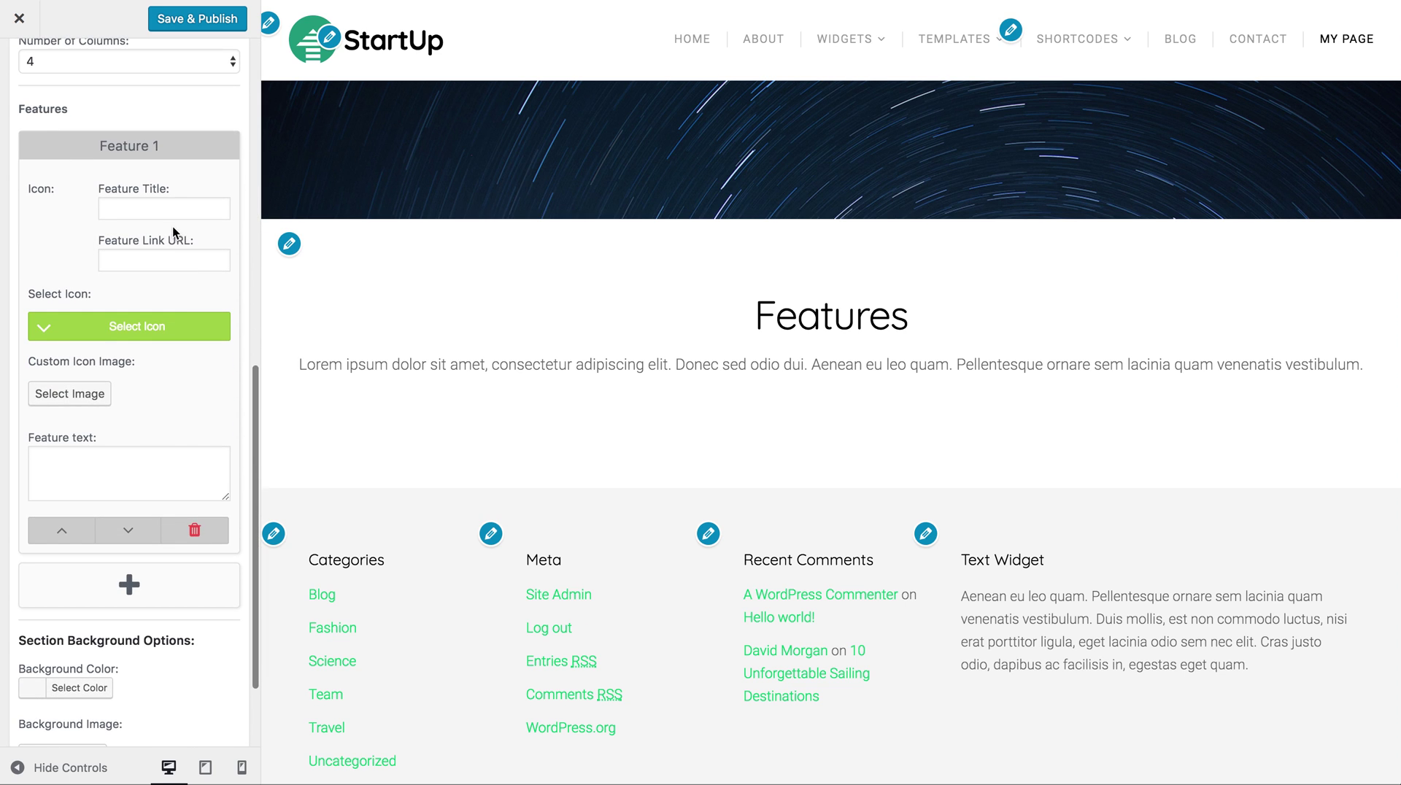
pyautogui.click(183, 209)
pyautogui.write('Really ')
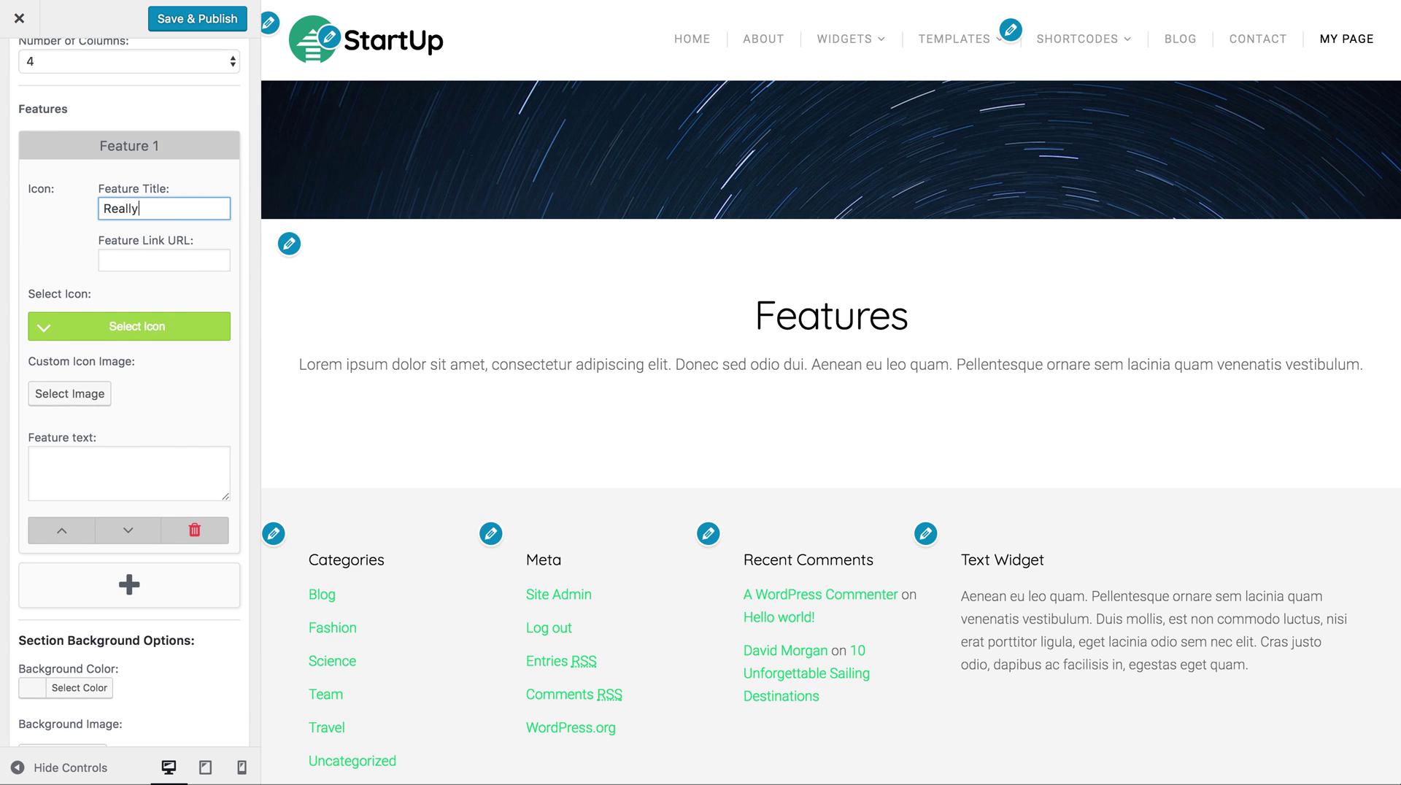
pyautogui.write('Fast')
# - Fill the "Really Fast" feature's text with the "Maecenas sed diam" paragraph ending in "egestas eget quam." and assign it the speedometer icon
pyautogui.click(168, 475)
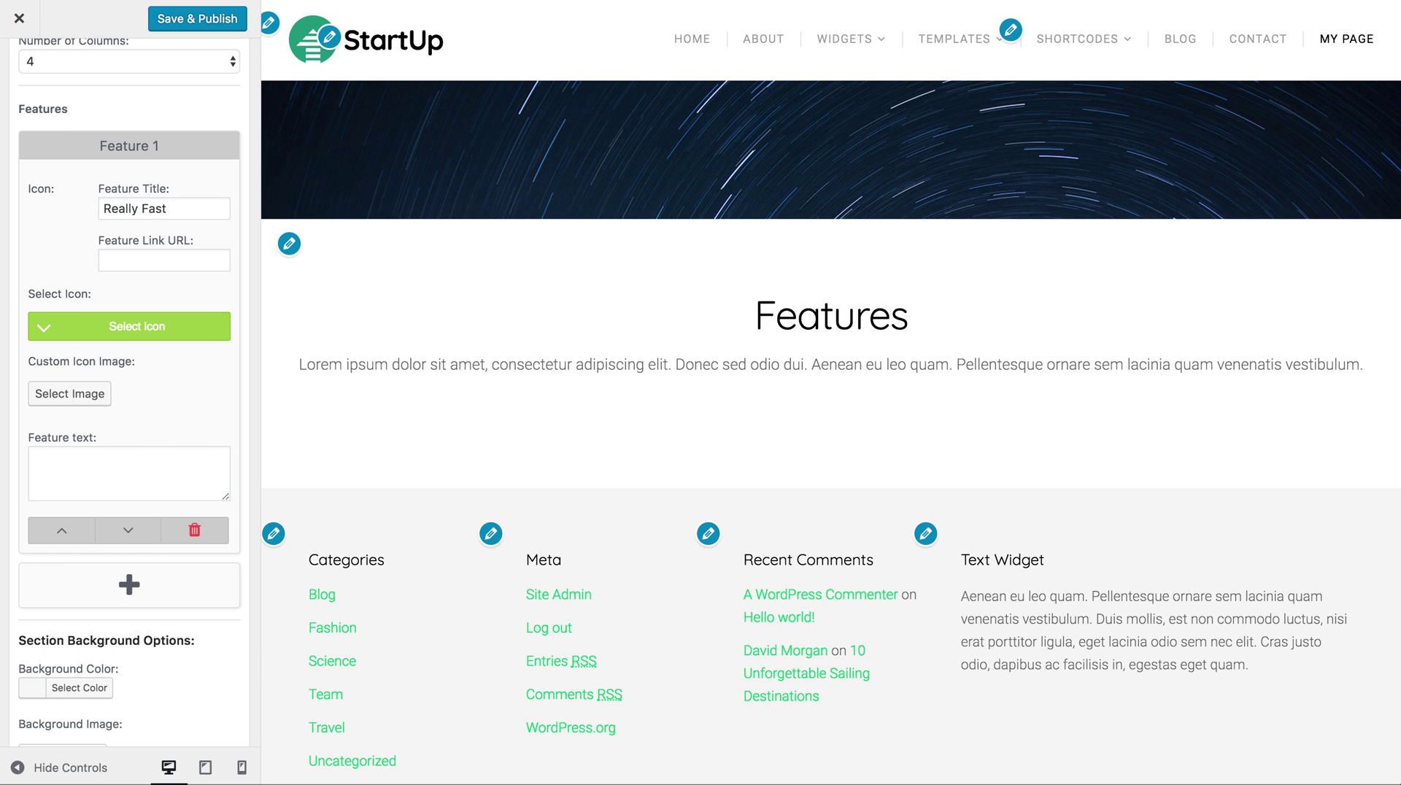
pyautogui.click(767, 101)
pyautogui.click(137, 467)
pyautogui.press('super+v')
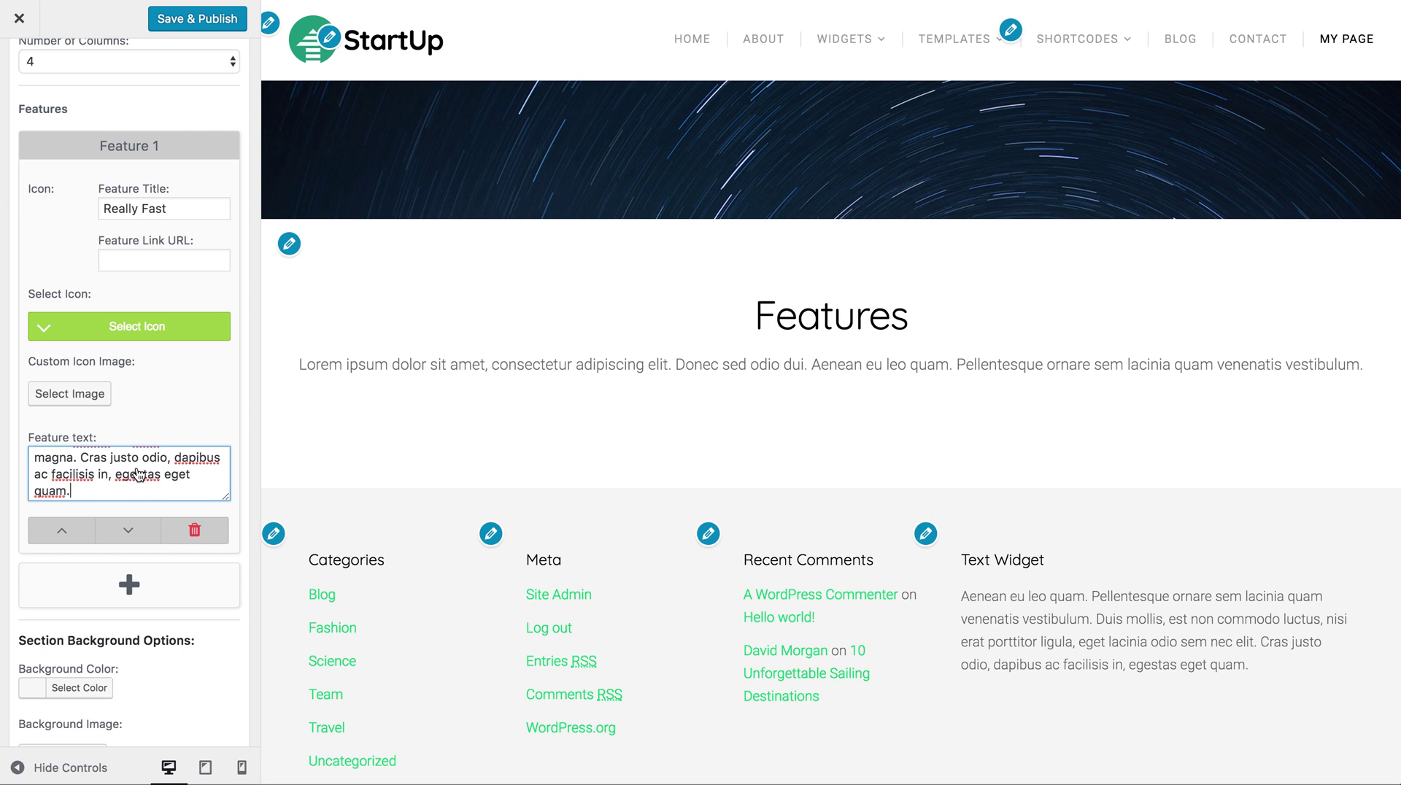
pyautogui.click(109, 333)
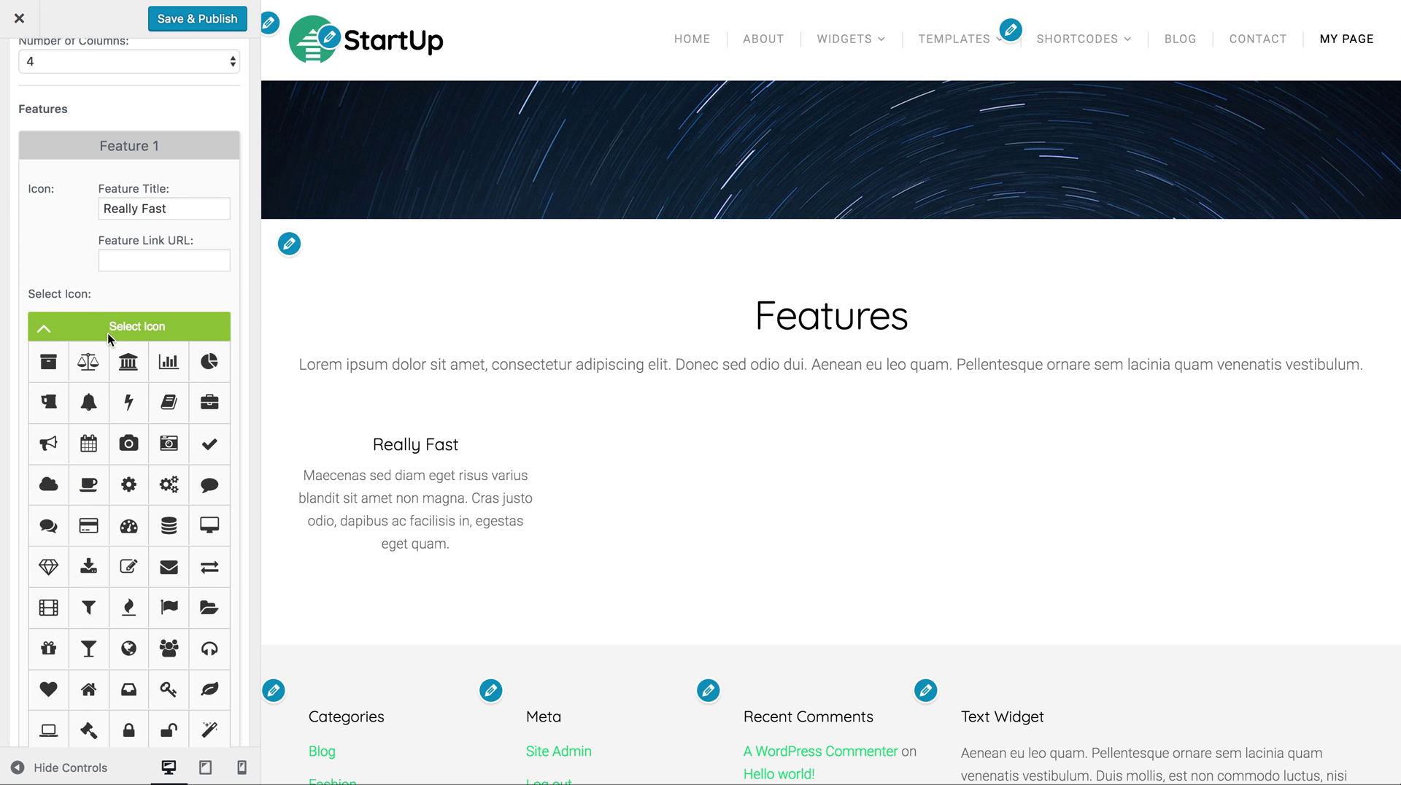
pyautogui.click(136, 523)
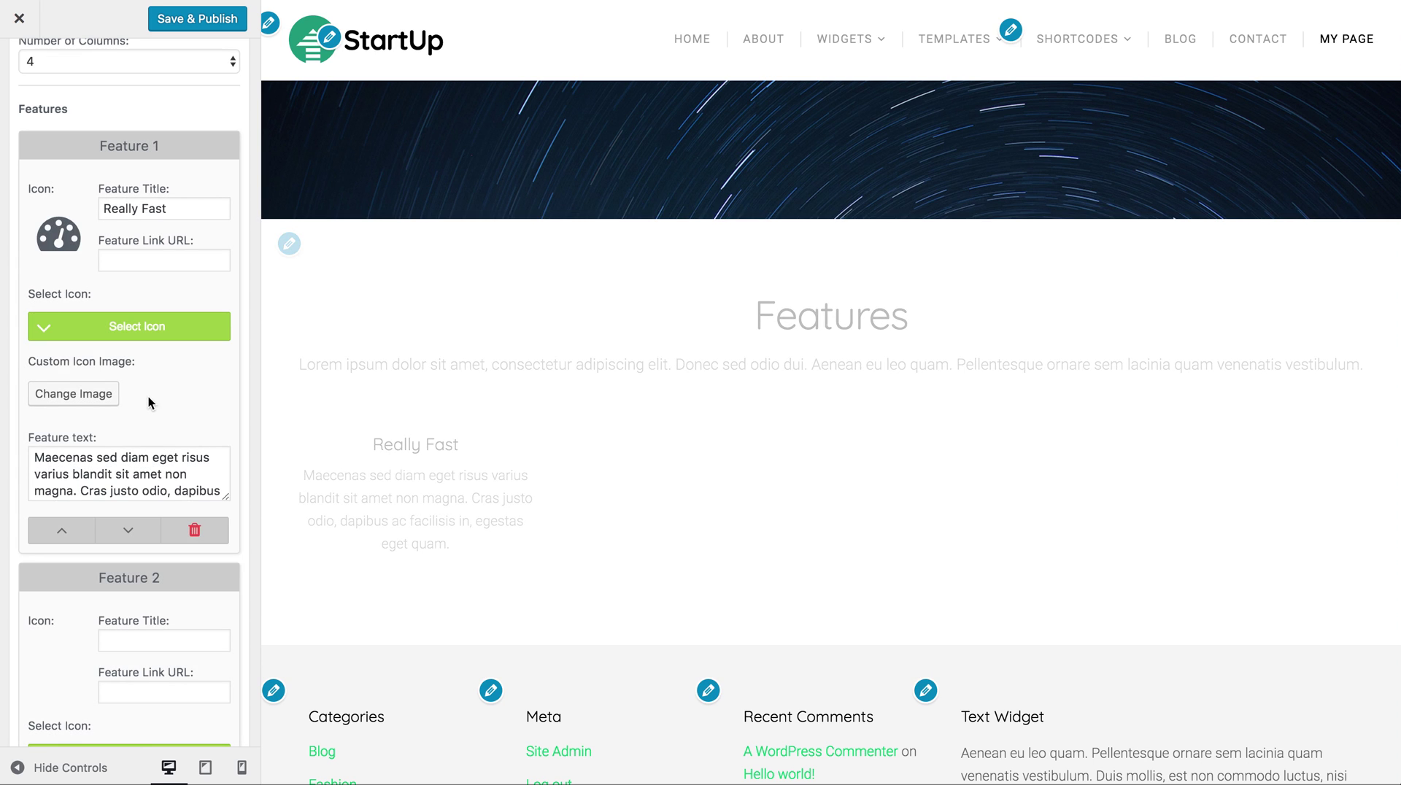
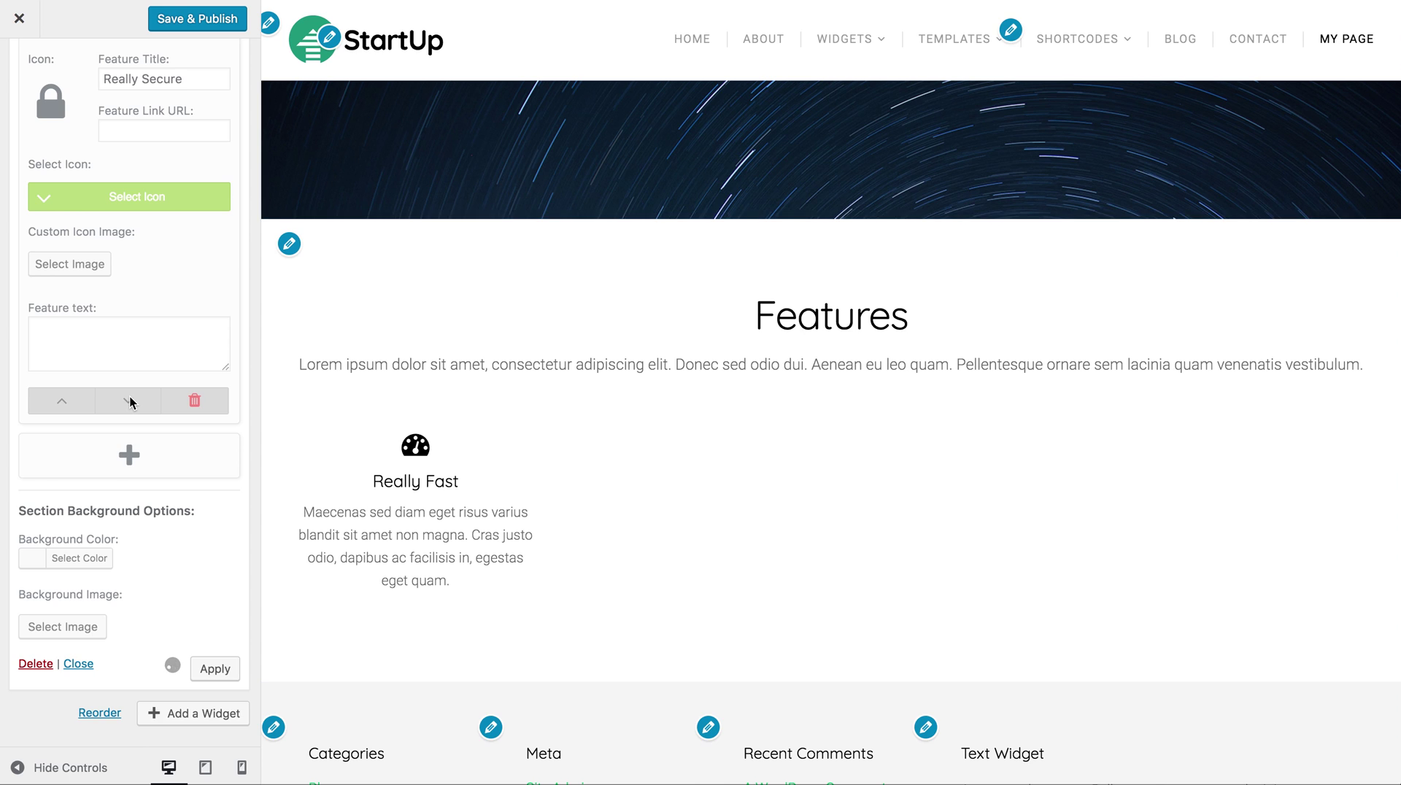
# - Fill the "Really Secure" feature's text with the "Maecenas sed diam" paragraph ending in "egestas eget quam."
pyautogui.click(125, 336)
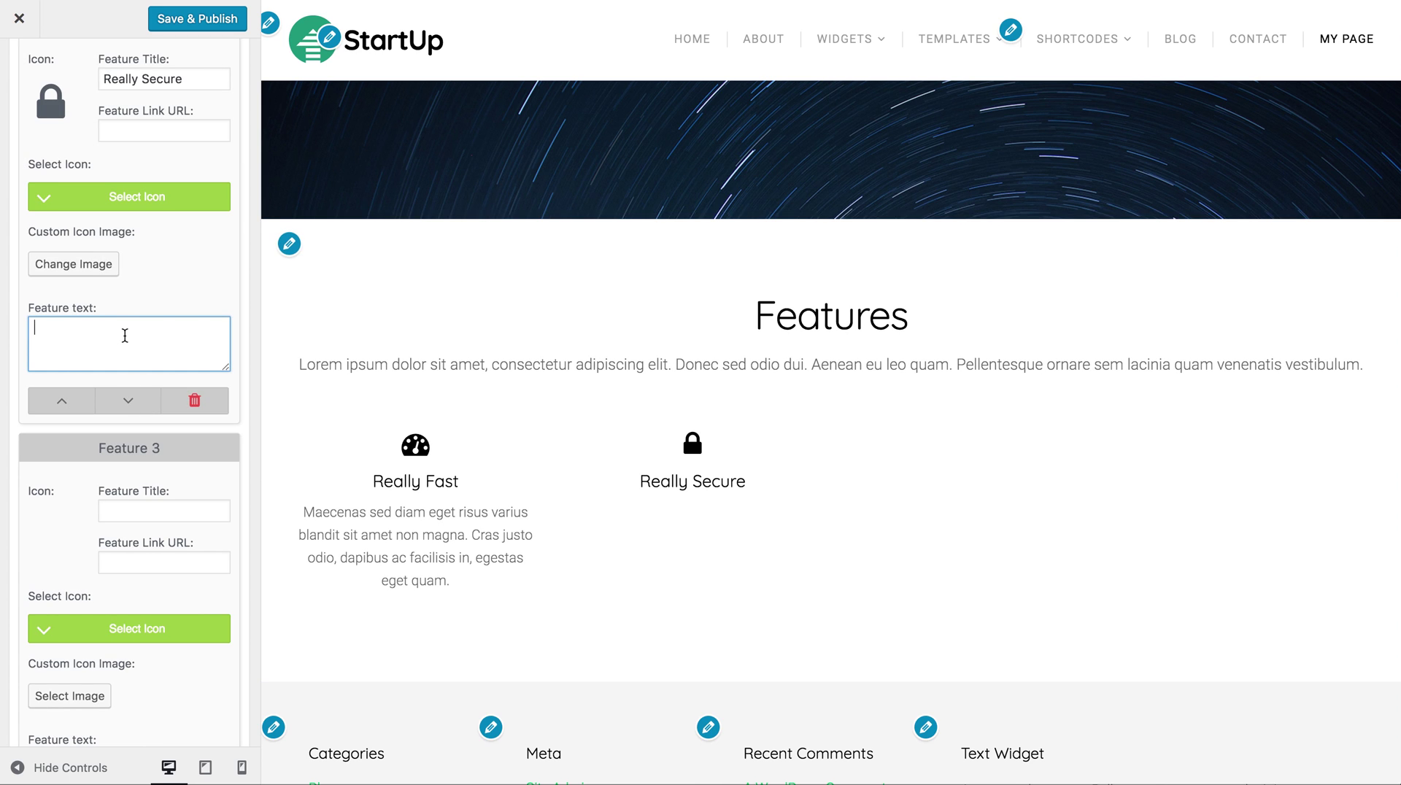
pyautogui.write('Maecenas sed diam eget risus varius blandit sit amet non magna. Cras justo odio, dapibus ac facilisis in, egestas eget quam.')
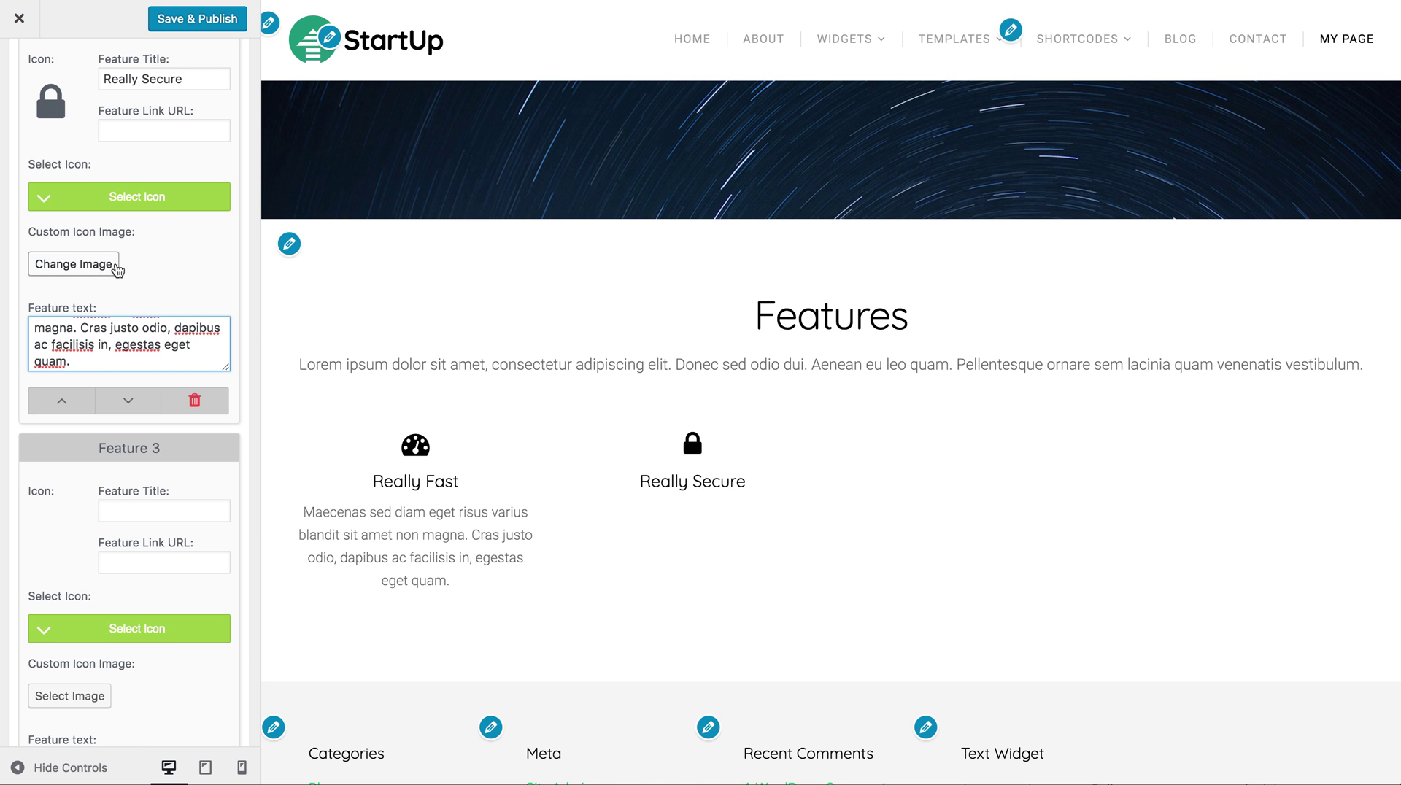
pyautogui.scroll(3, 94, 268)
pyautogui.scroll(-5, 95, 269)
pyautogui.scroll(3, 95, 269)
# - Title the third feature "Really Good" and assign it the diamond icon
pyautogui.scroll(-3, 95, 268)
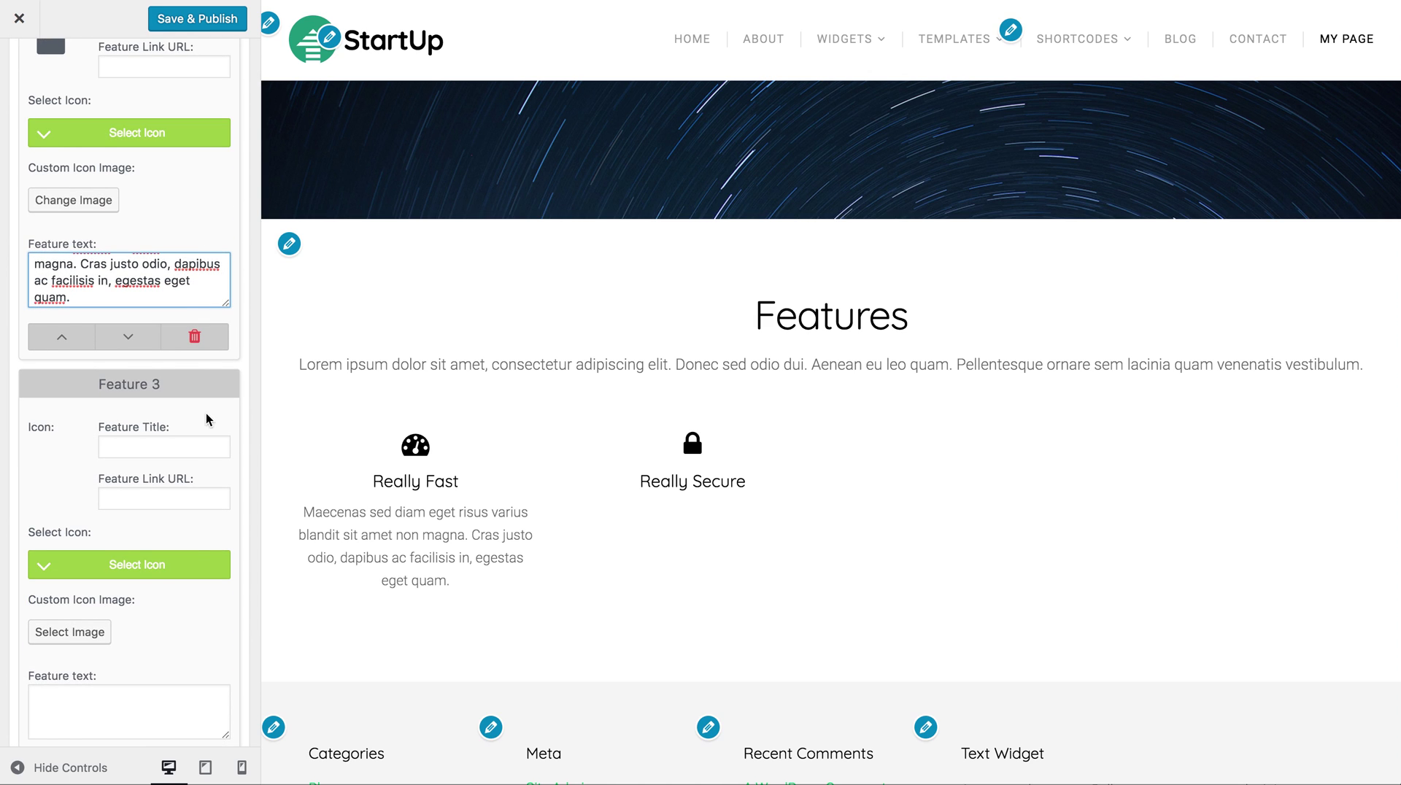
pyautogui.click(190, 448)
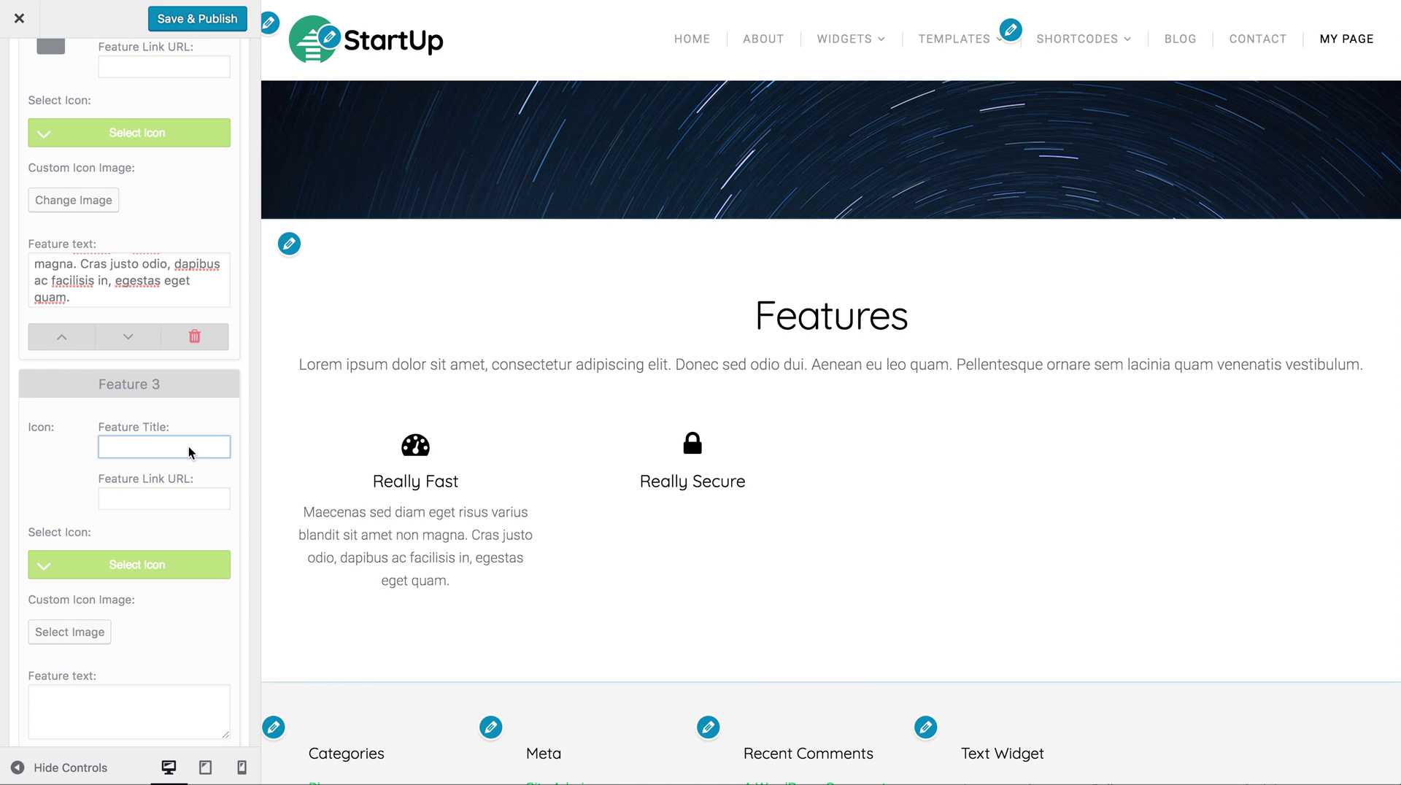
pyautogui.write('Really ')
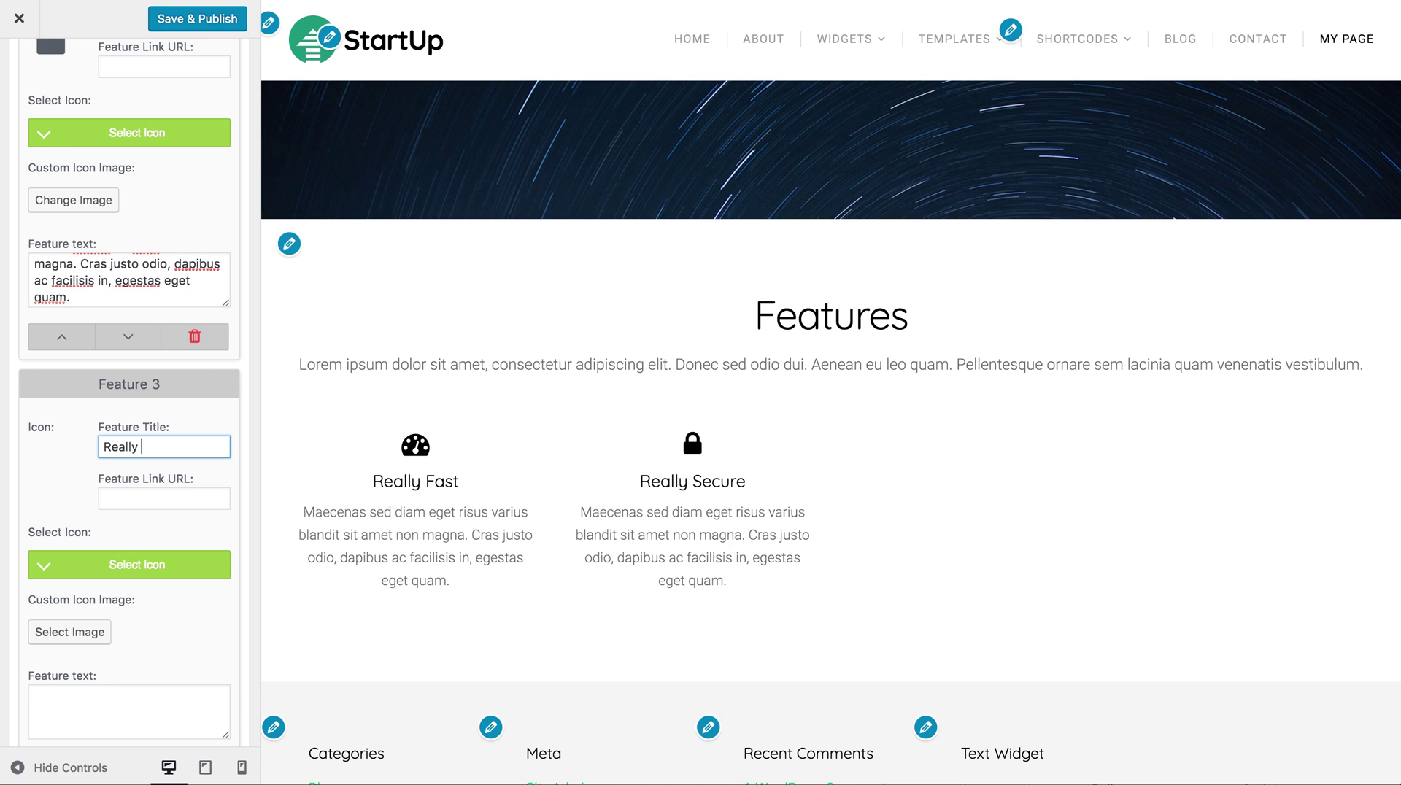
pyautogui.write('Good')
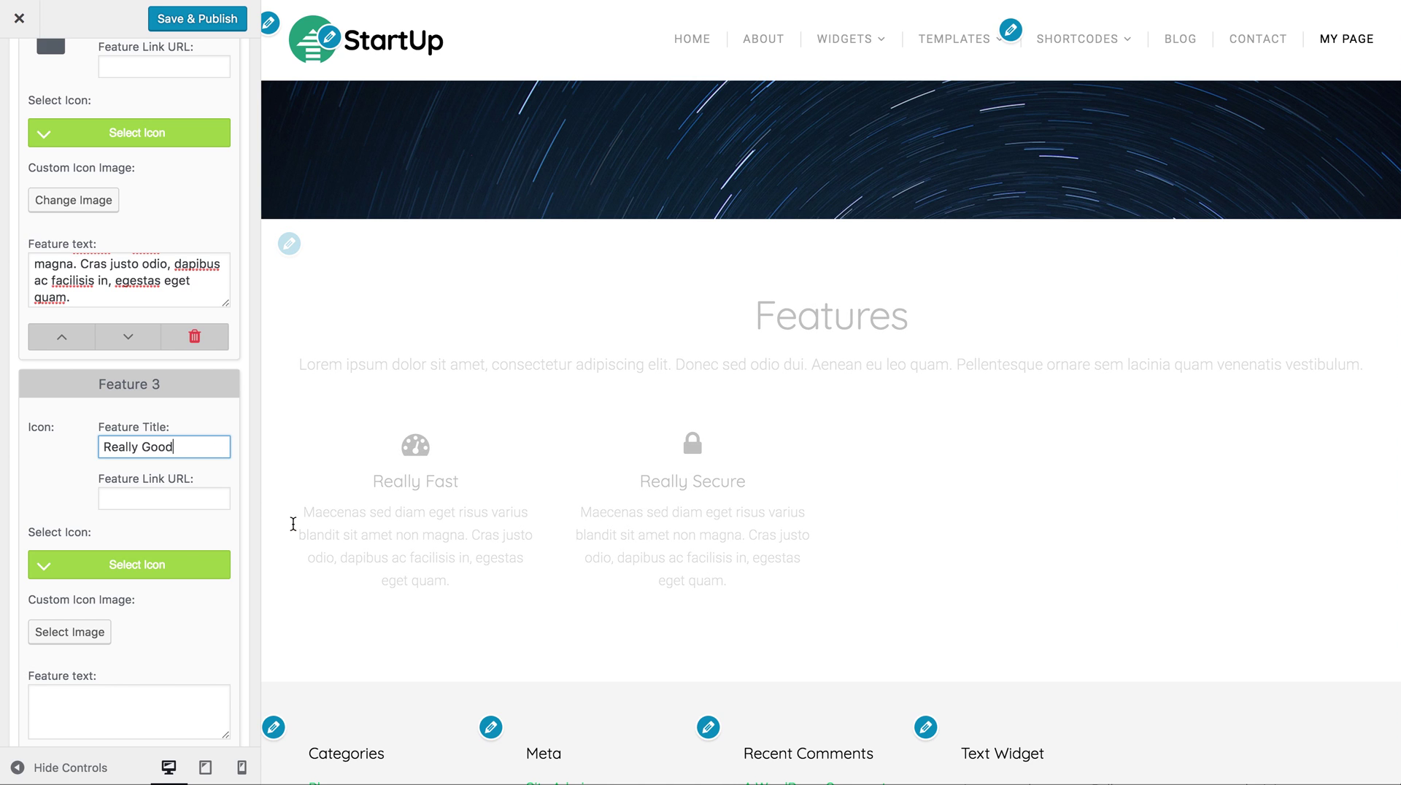
pyautogui.click(178, 566)
pyautogui.scroll(-5, 139, 511)
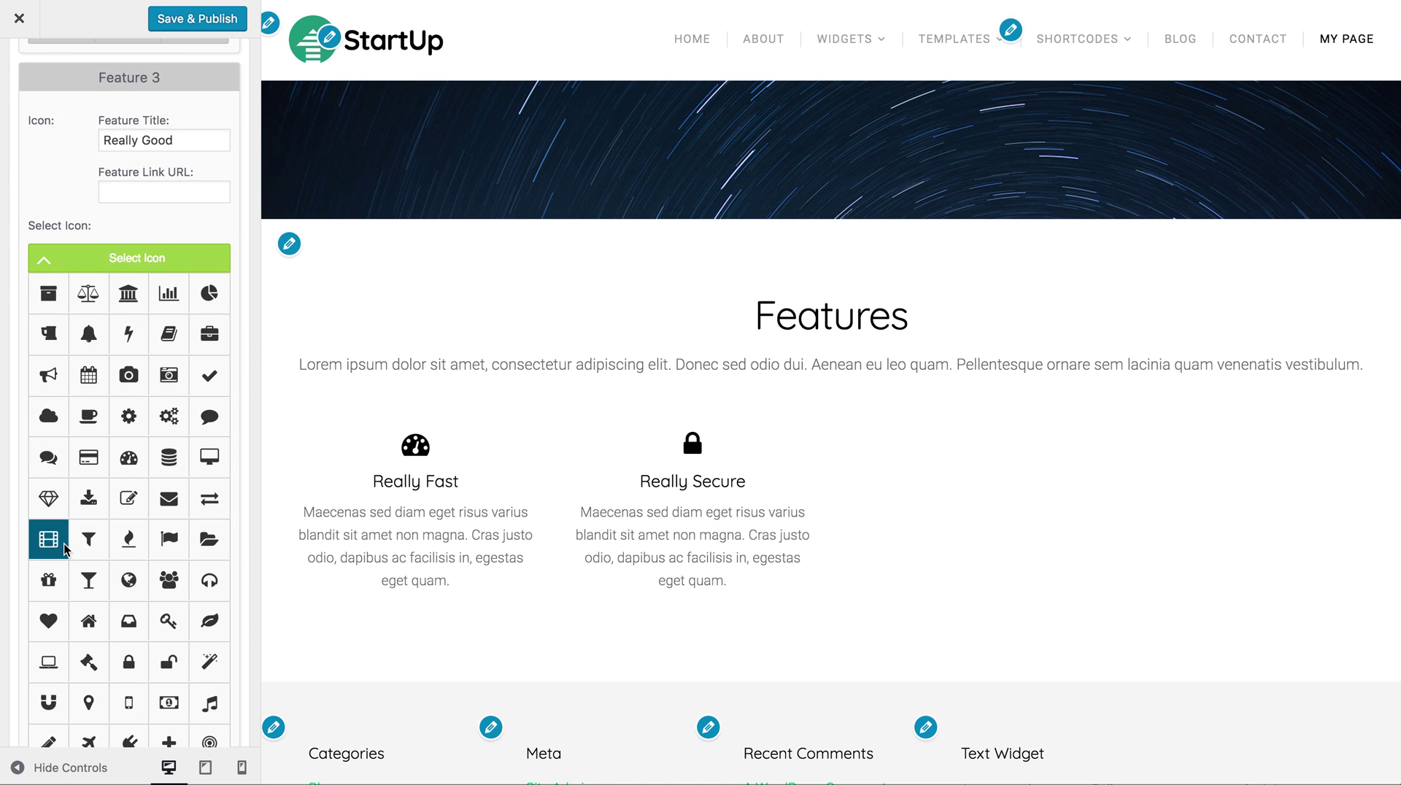
pyautogui.click(54, 501)
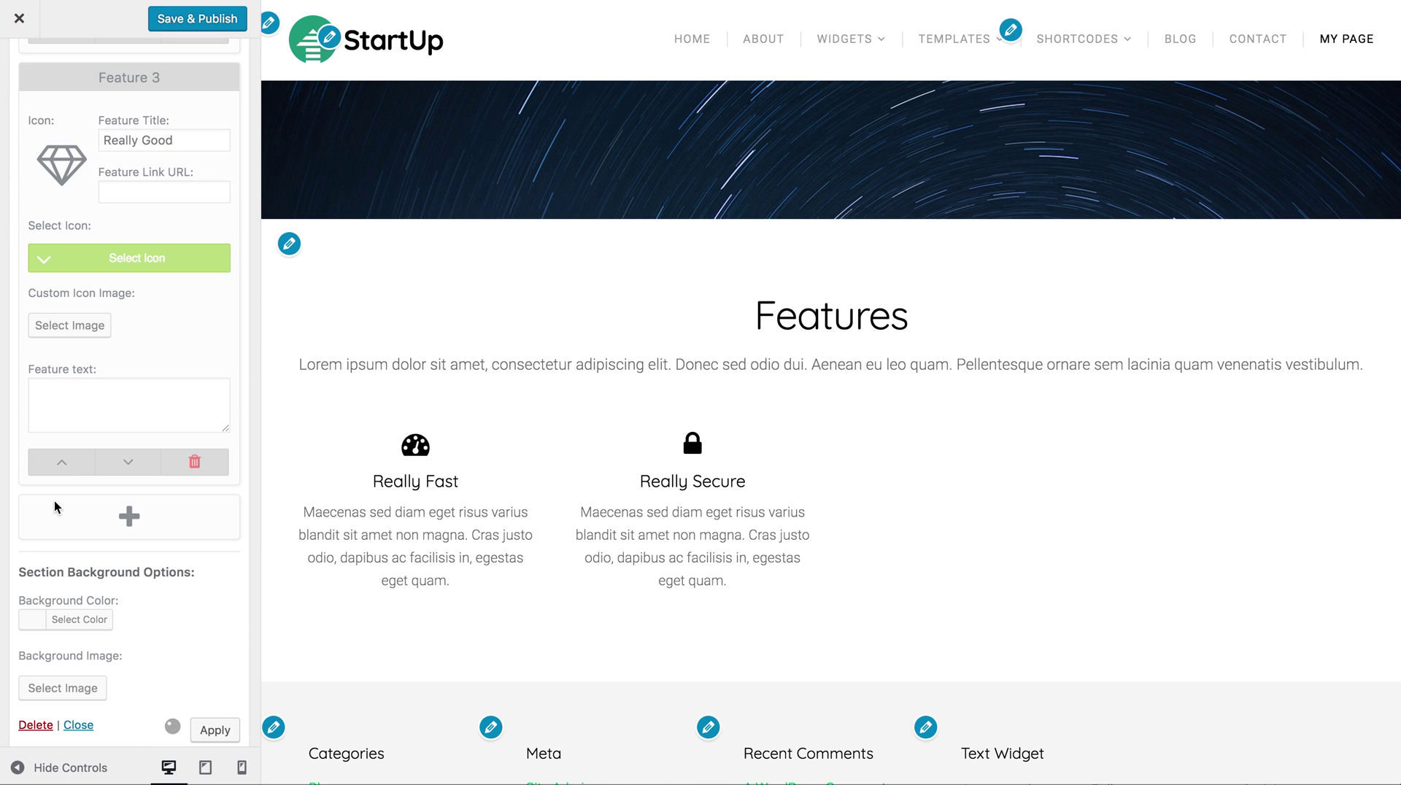
# - Fill the "Really Good" feature's text with the "Maecenas sed diam" paragraph ending in "egestas eget quam."
pyautogui.click(54, 500)
pyautogui.click(135, 413)
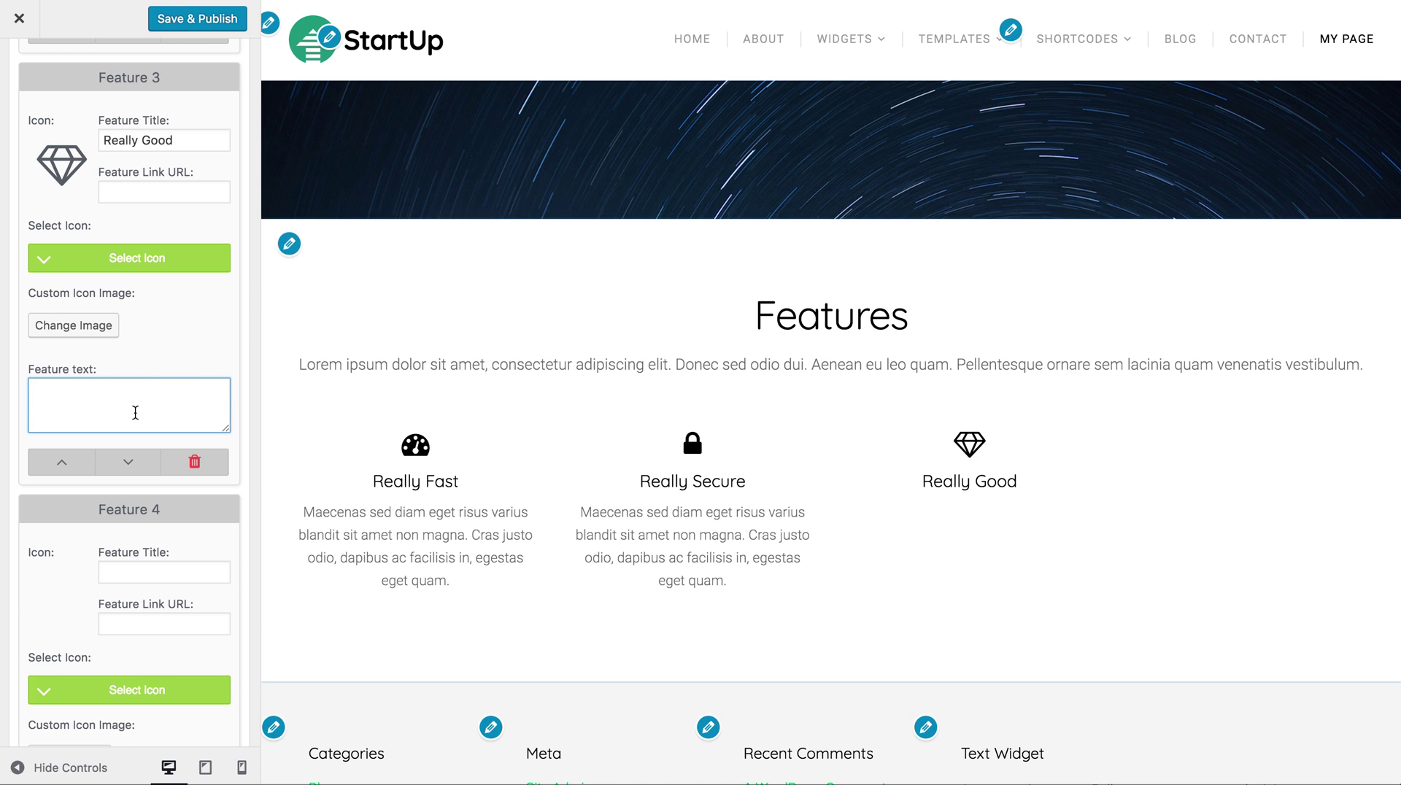
pyautogui.press('super+v')
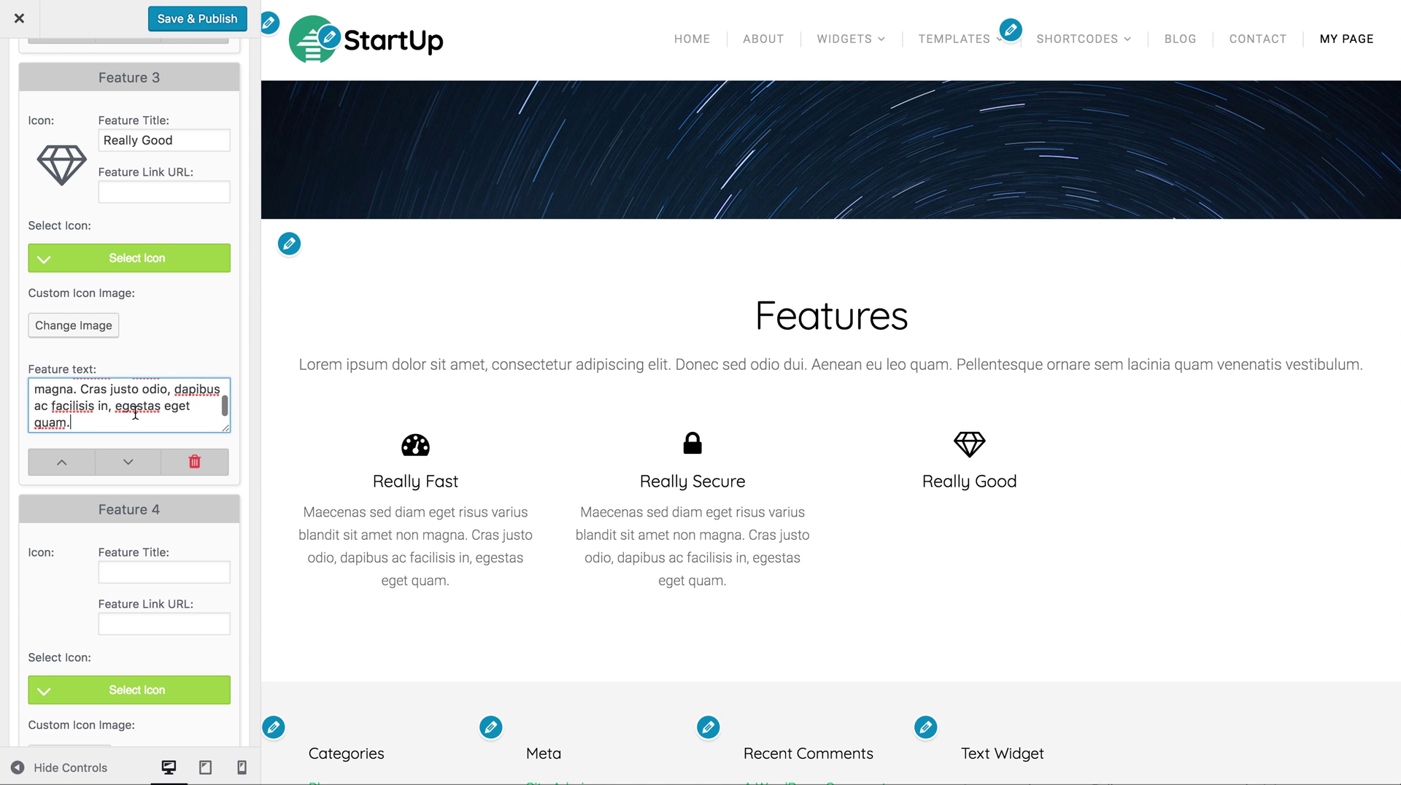
pyautogui.click(236, 479)
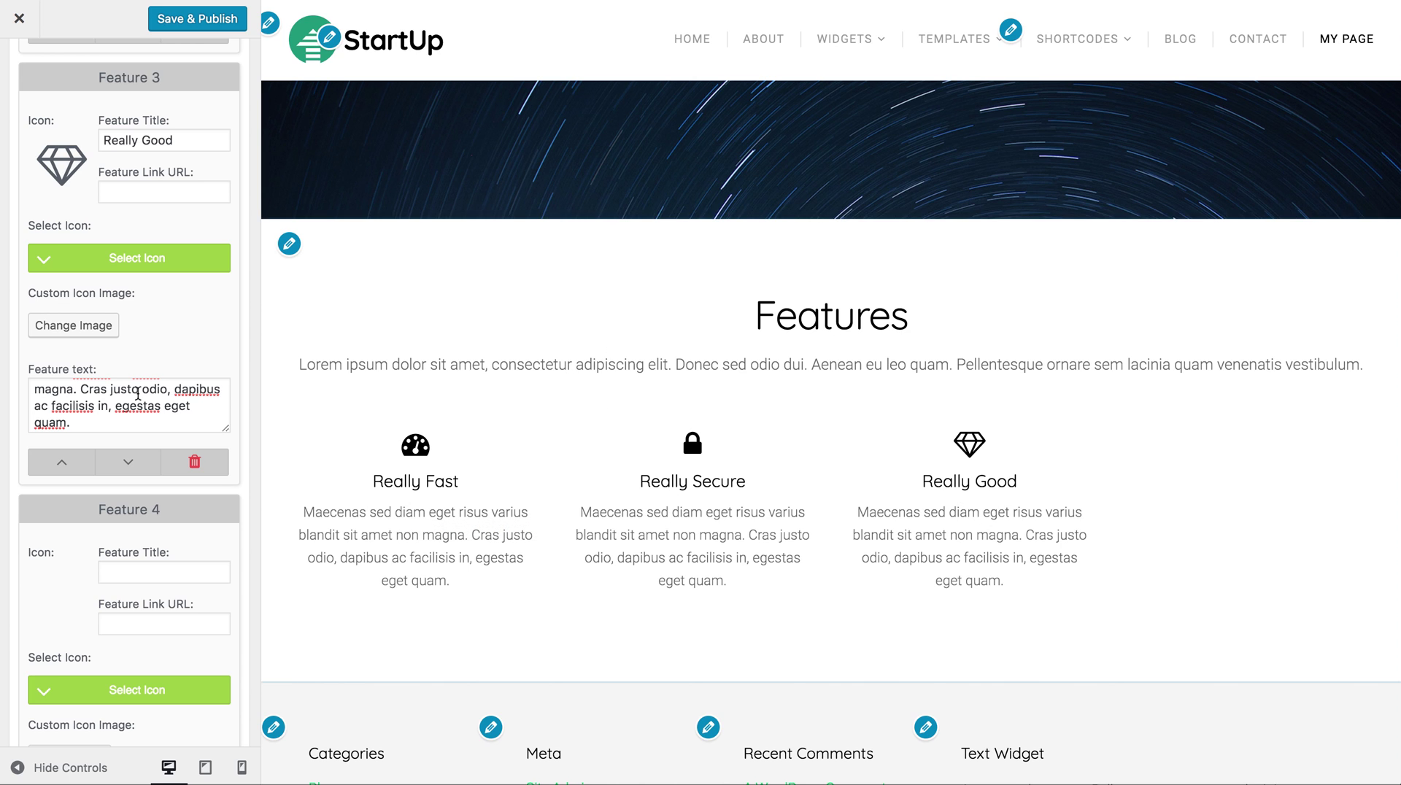
# - Set the feature list's number of columns to 3
pyautogui.scroll(7, 152, 341)
pyautogui.scroll(10, 152, 342)
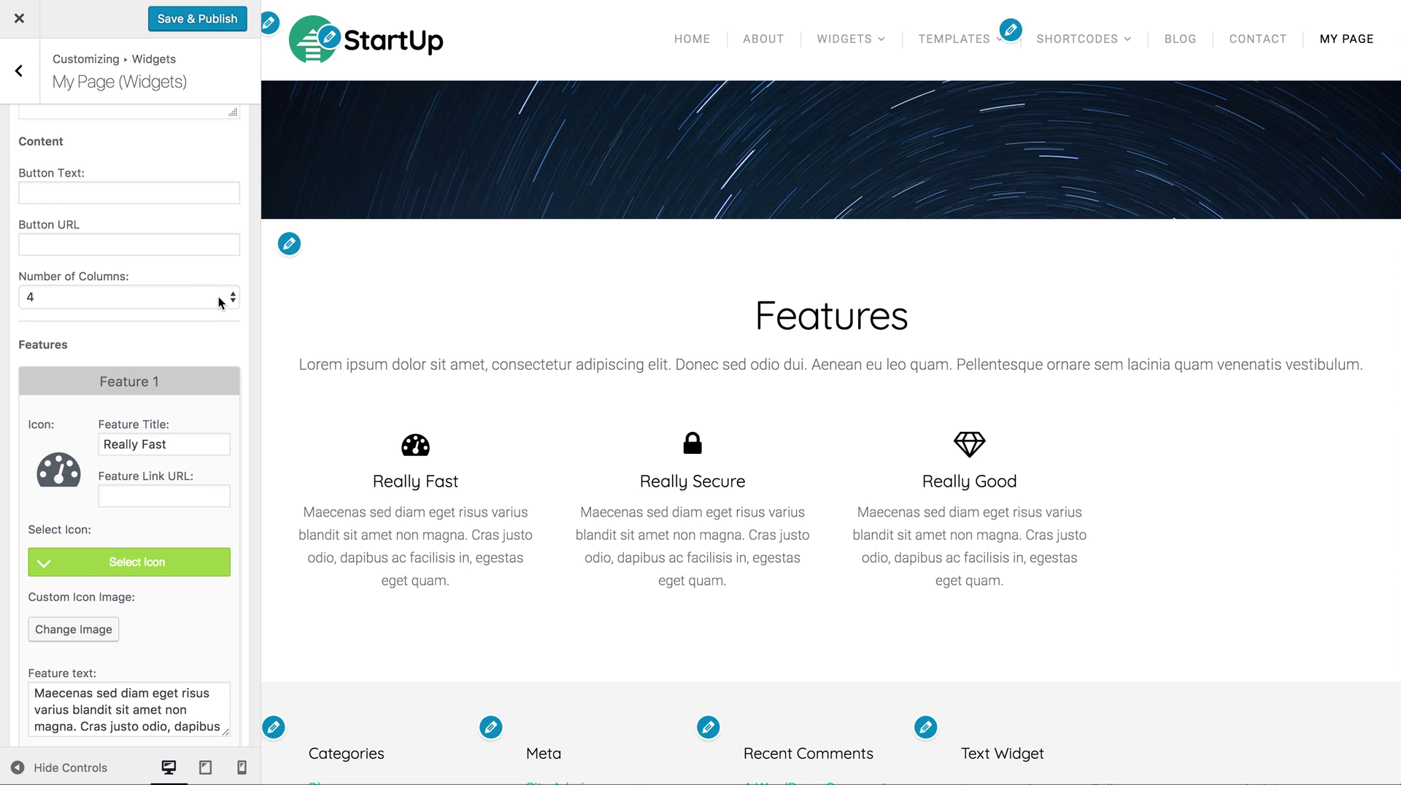
pyautogui.click(217, 296)
pyautogui.click(217, 283)
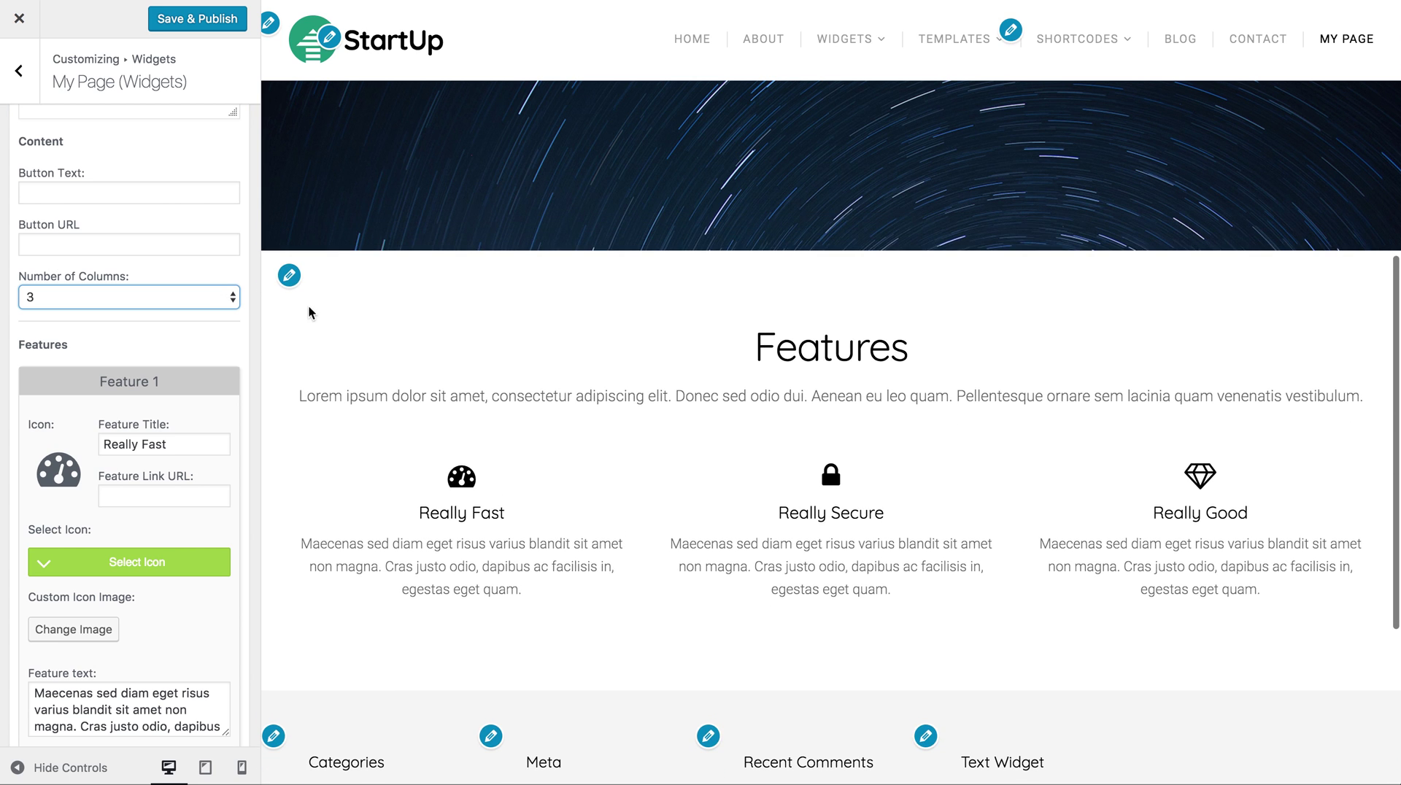
# - Set the feature list's button URL to "#" and check the button below the features in the preview
pyautogui.click(172, 245)
pyautogui.write('#')
pyautogui.click(406, 340)
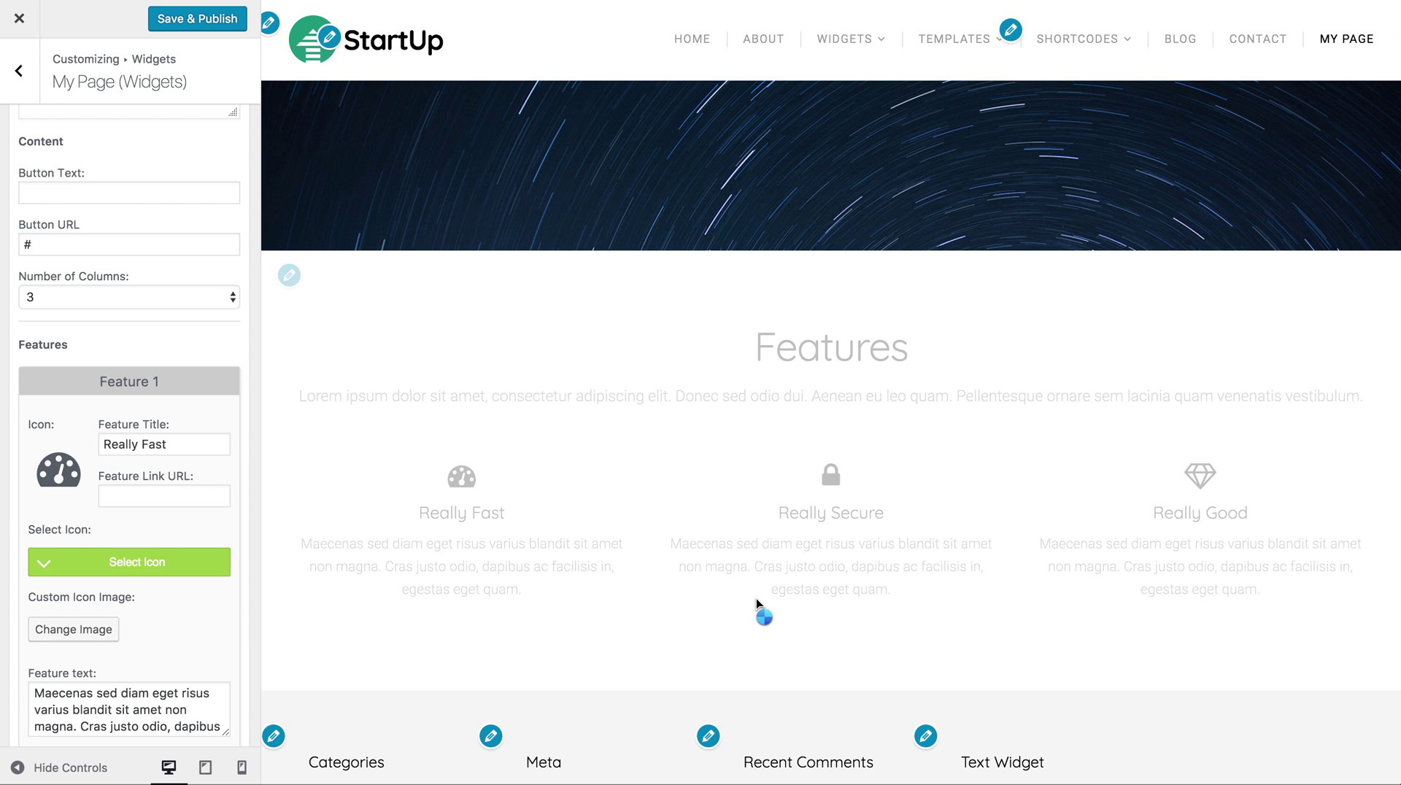
pyautogui.scroll(-1, 952, 584)
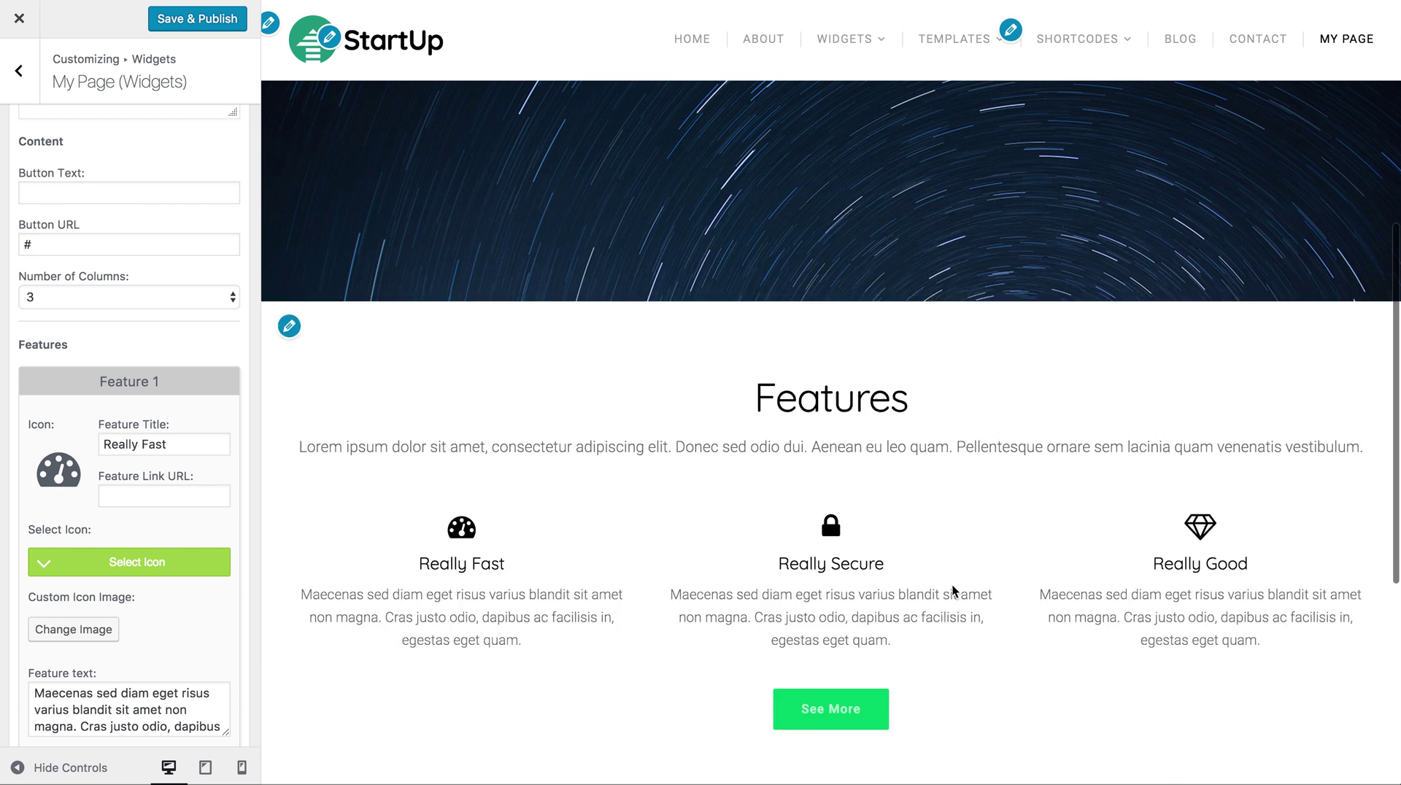
pyautogui.scroll(-5, 952, 584)
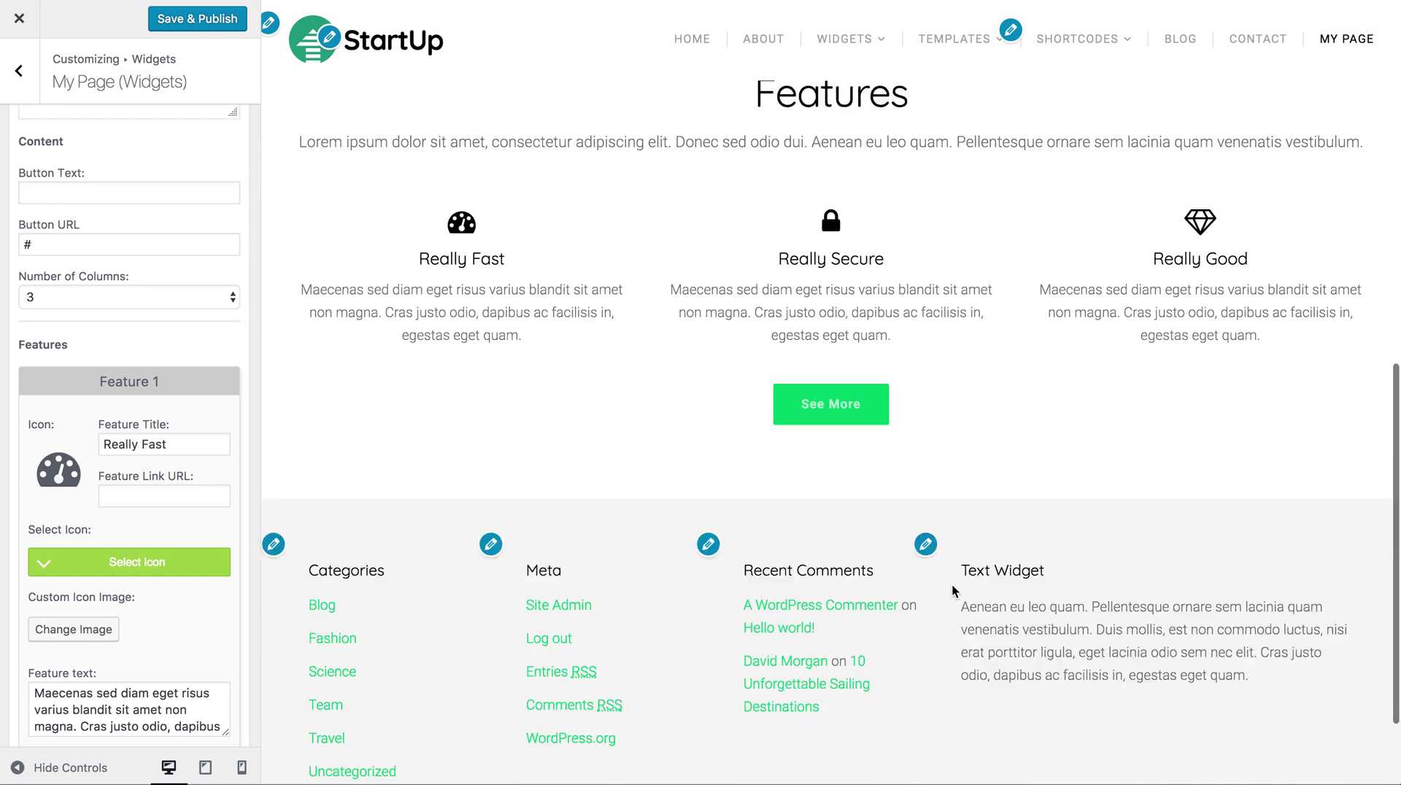
pyautogui.scroll(5, 952, 584)
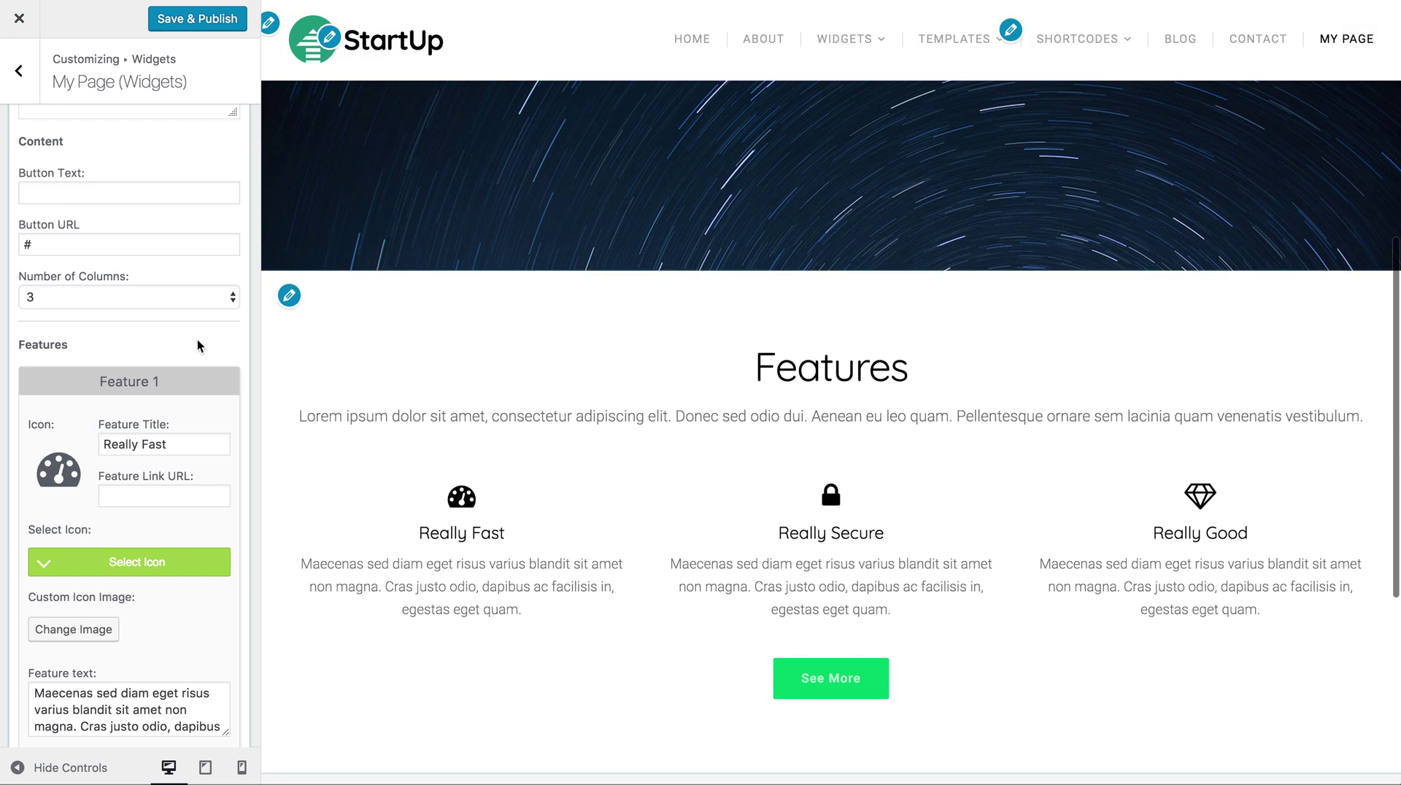
# - Collapse the Organic Feature List settings and add an Organic Subpage widget to the page
pyautogui.scroll(10, 197, 340)
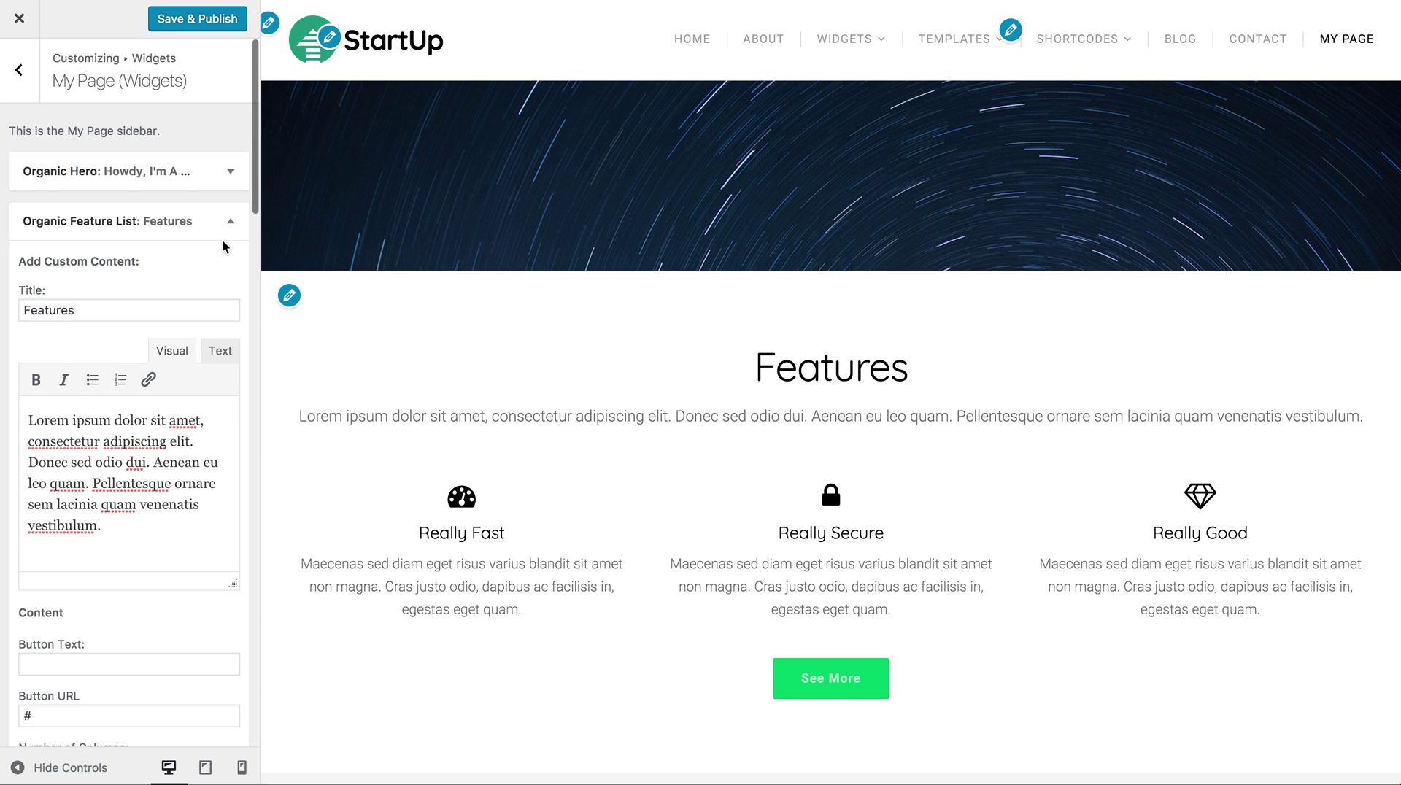
pyautogui.click(230, 222)
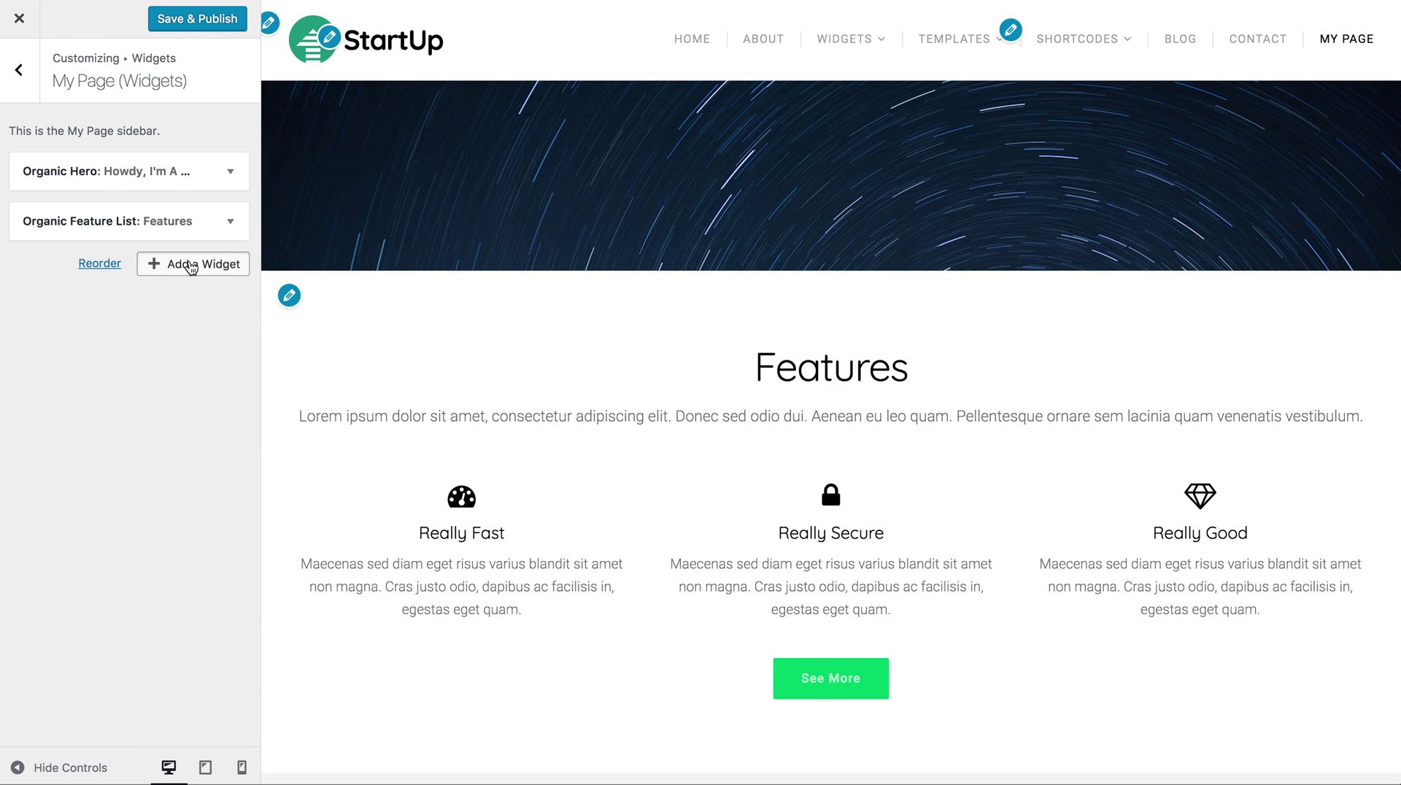
pyautogui.click(191, 267)
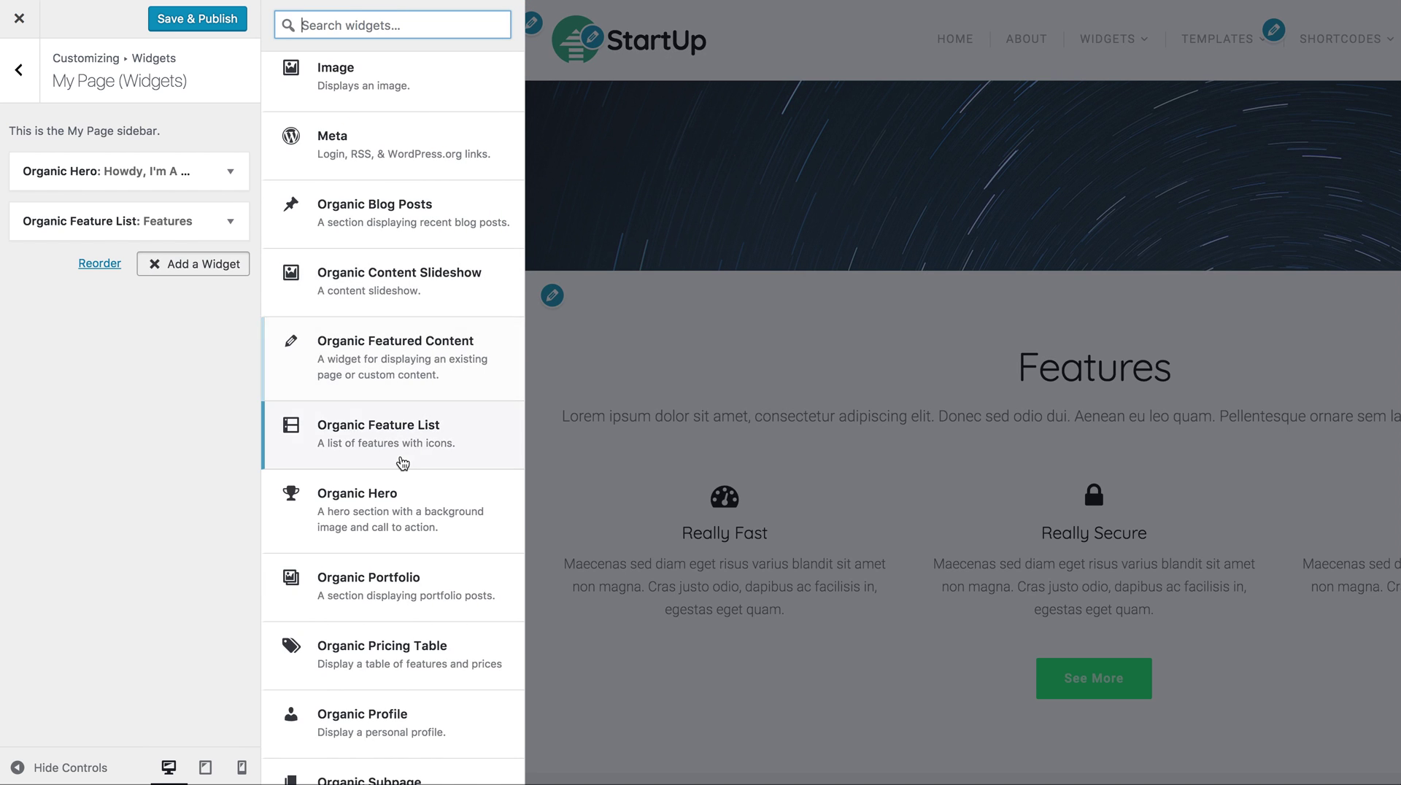
pyautogui.scroll(-5, 403, 462)
pyautogui.click(409, 554)
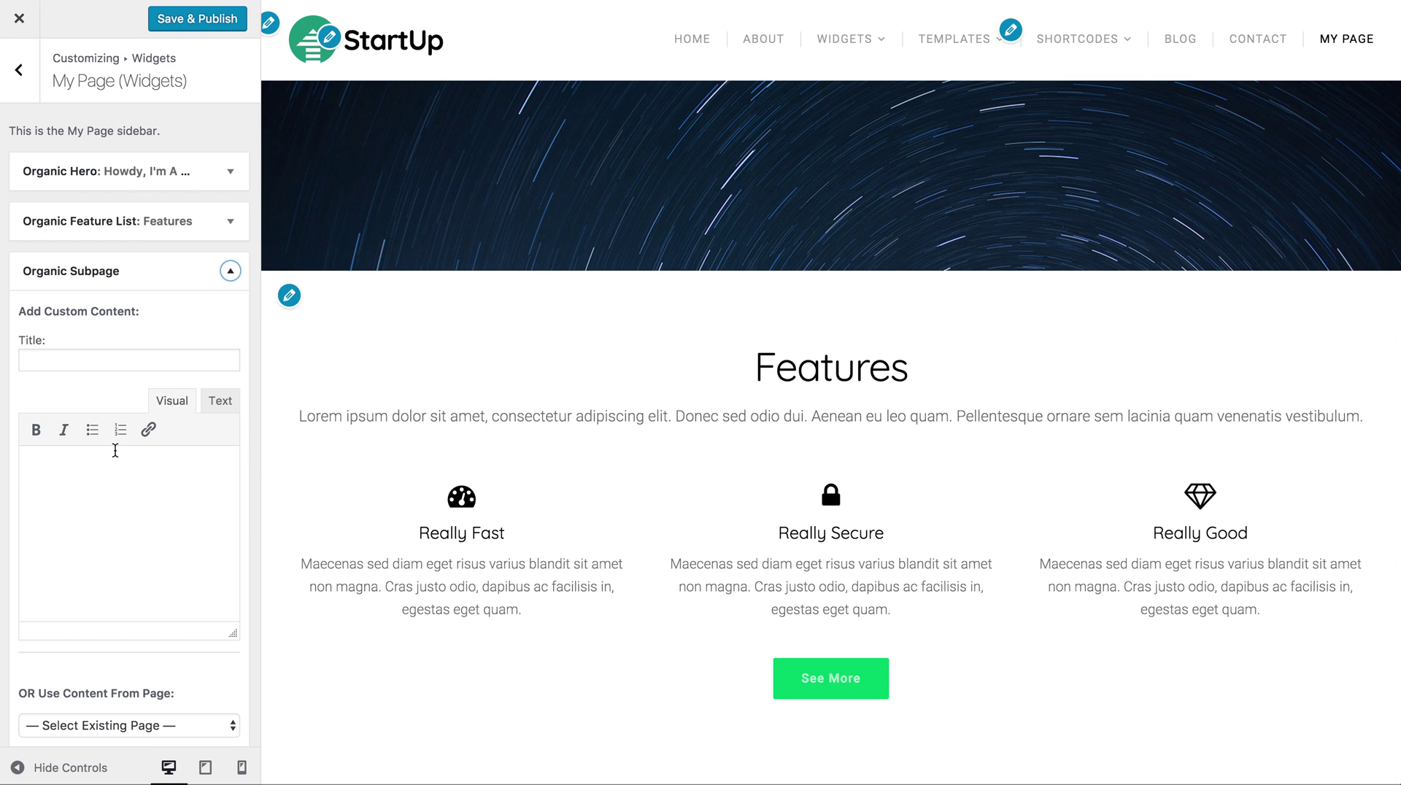
# - Use the existing page "A New Way To Use Widgets" as the Organic Subpage section's content and check it in the preview
pyautogui.scroll(-3, 116, 447)
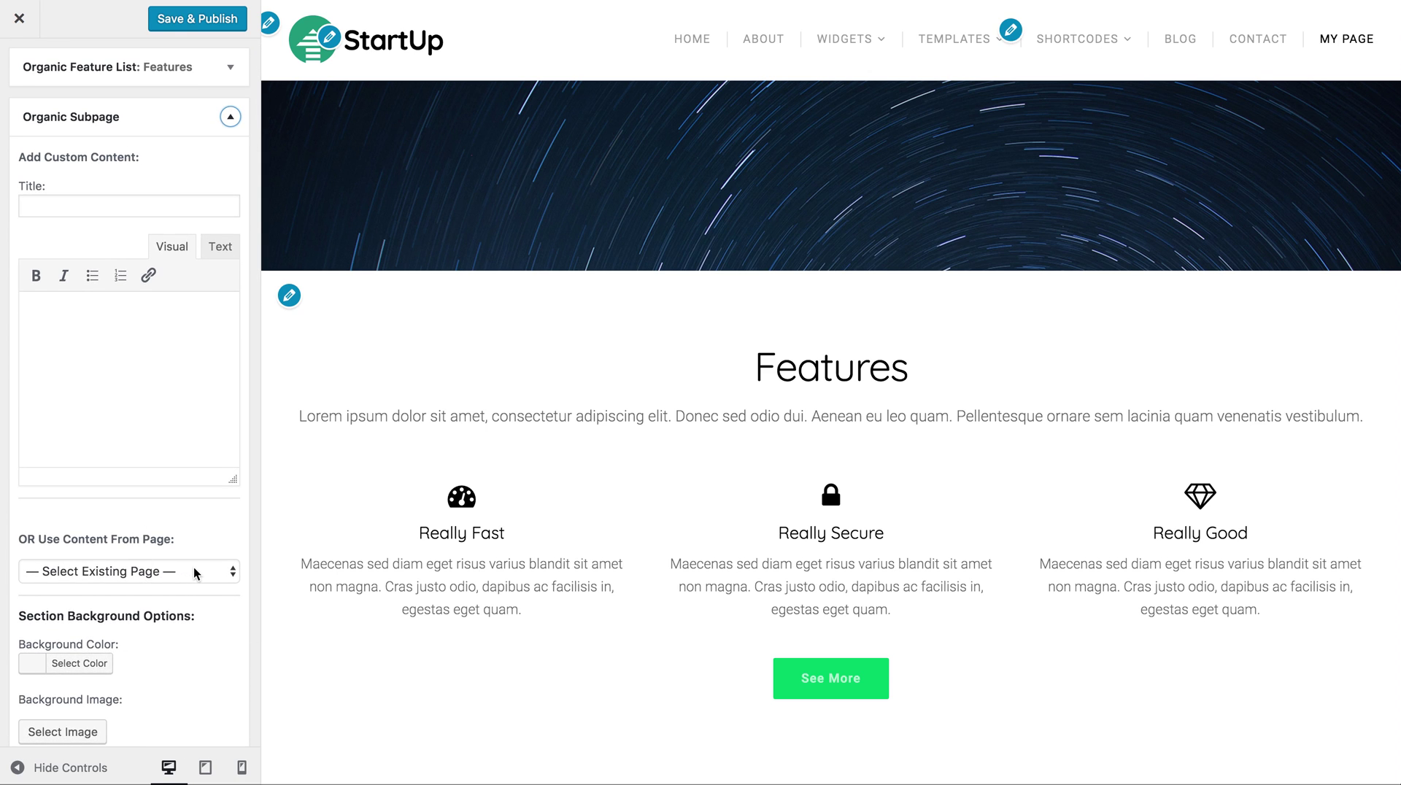
pyautogui.scroll(3, 193, 545)
pyautogui.scroll(-4, 194, 532)
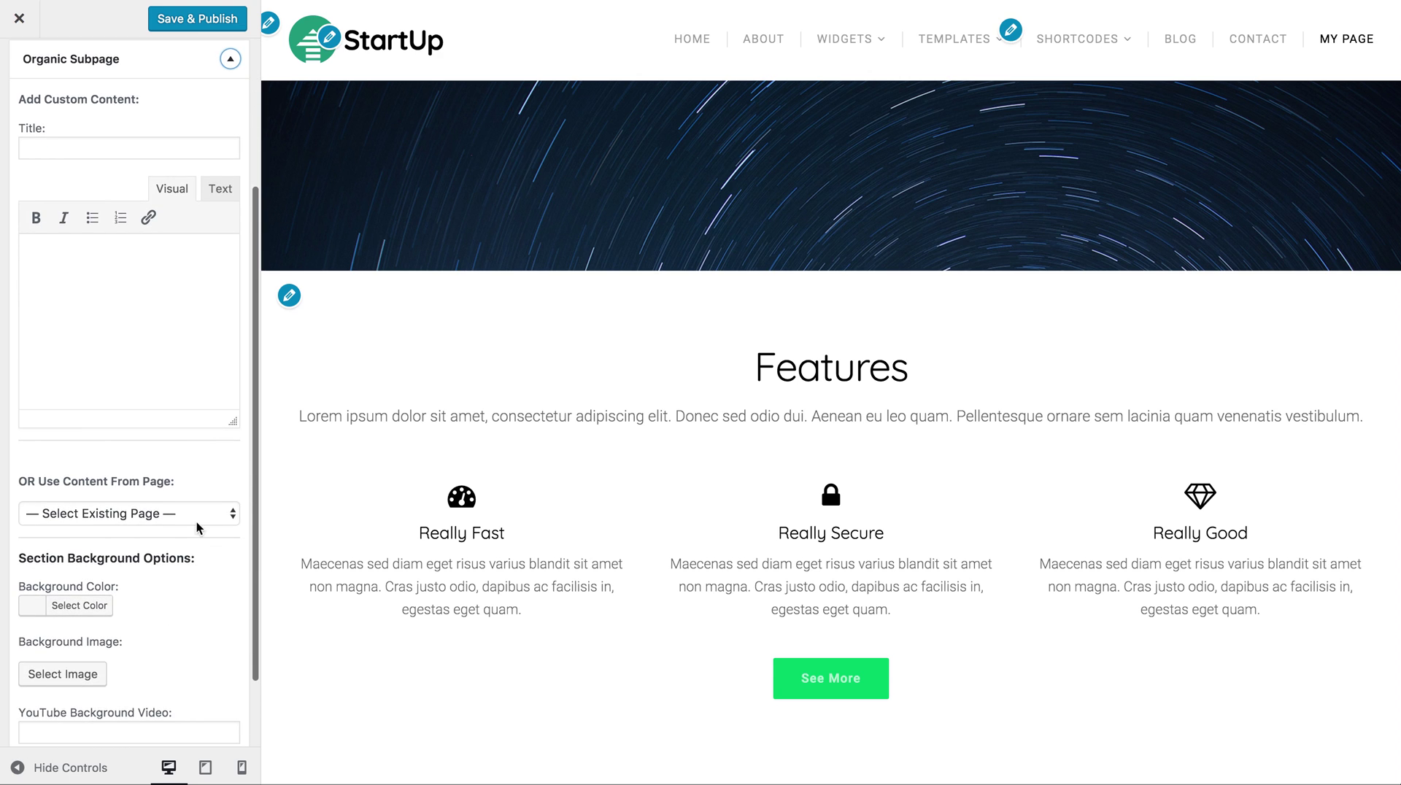
pyautogui.moveTo(28, 481); pyautogui.dragTo(182, 483)
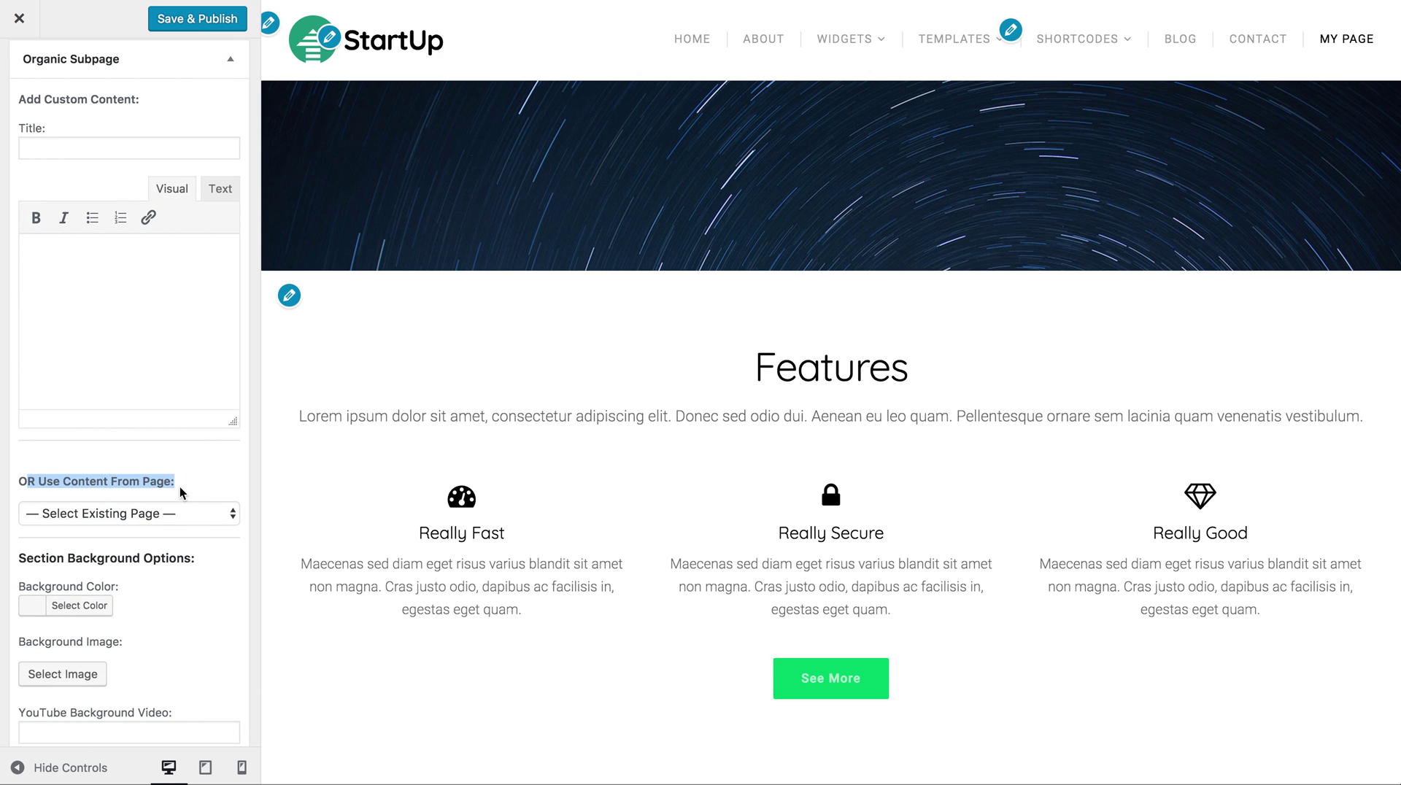
pyautogui.click(204, 518)
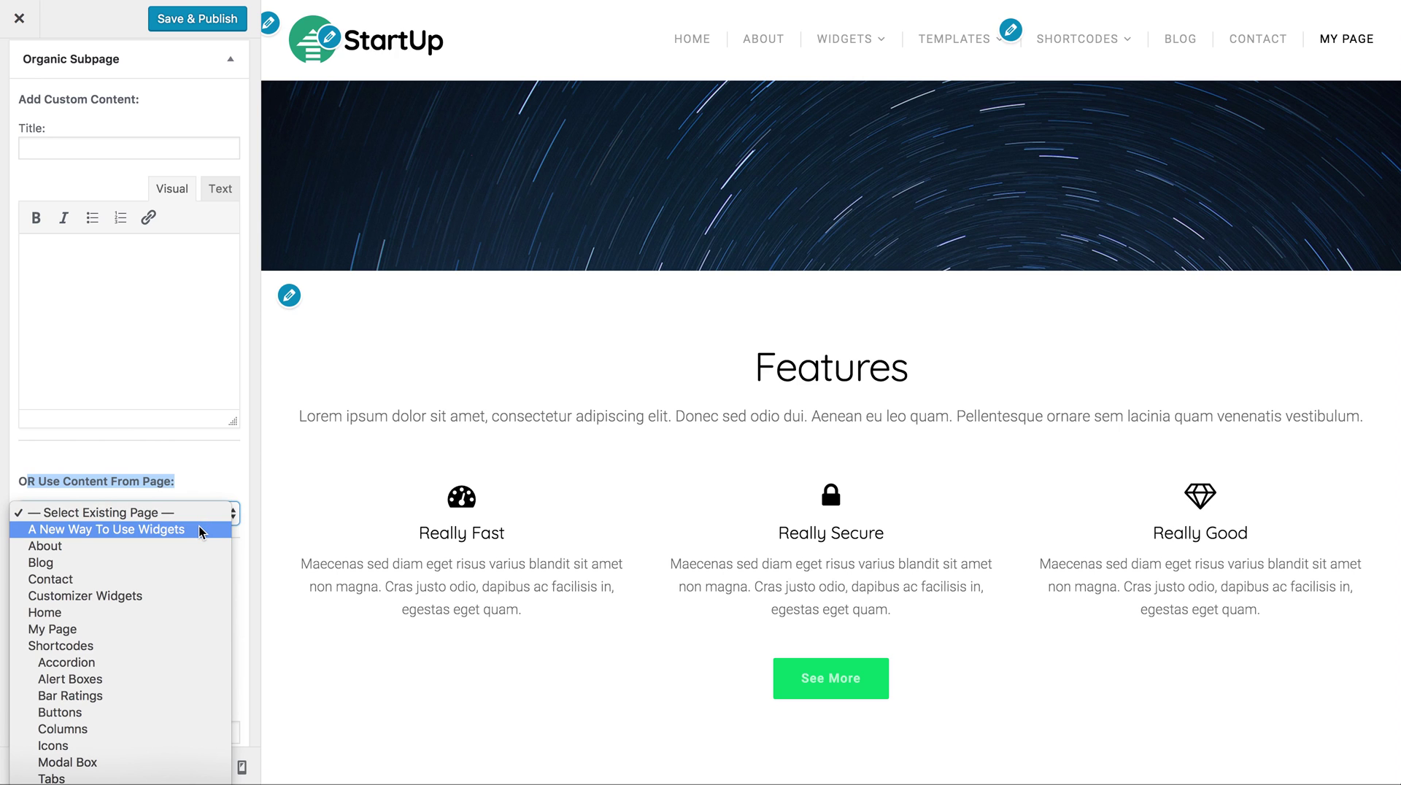
pyautogui.click(141, 530)
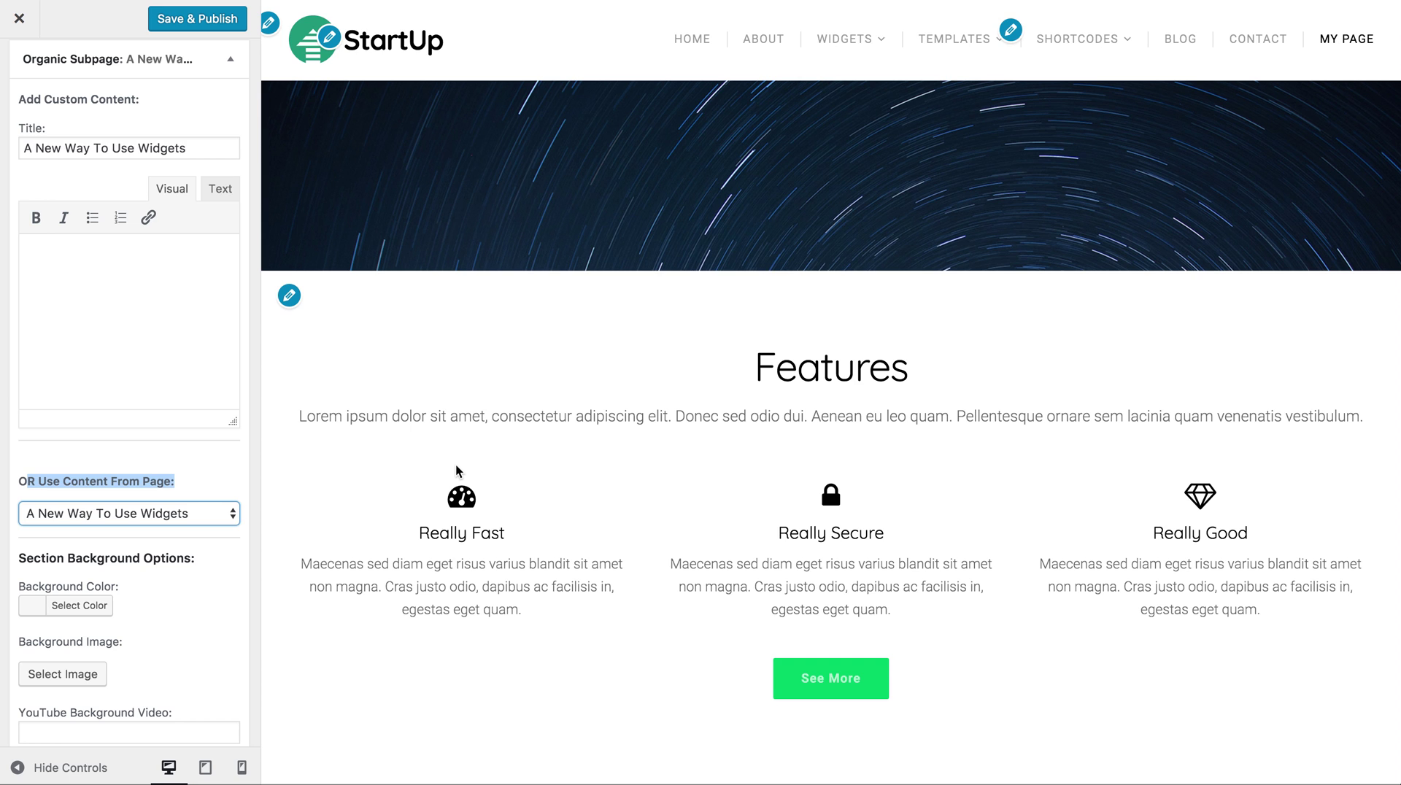
pyautogui.scroll(-10, 453, 470)
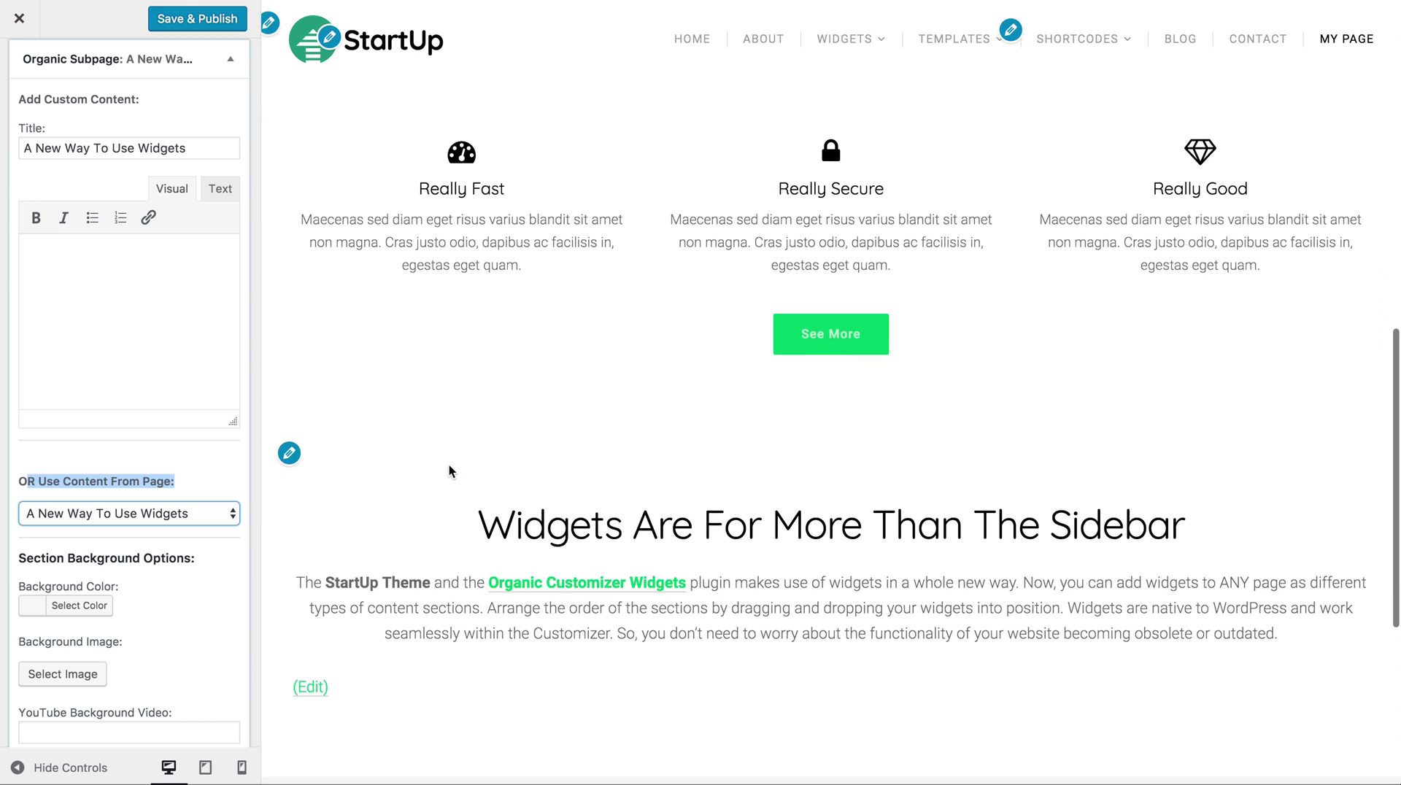
pyautogui.scroll(-1, 450, 472)
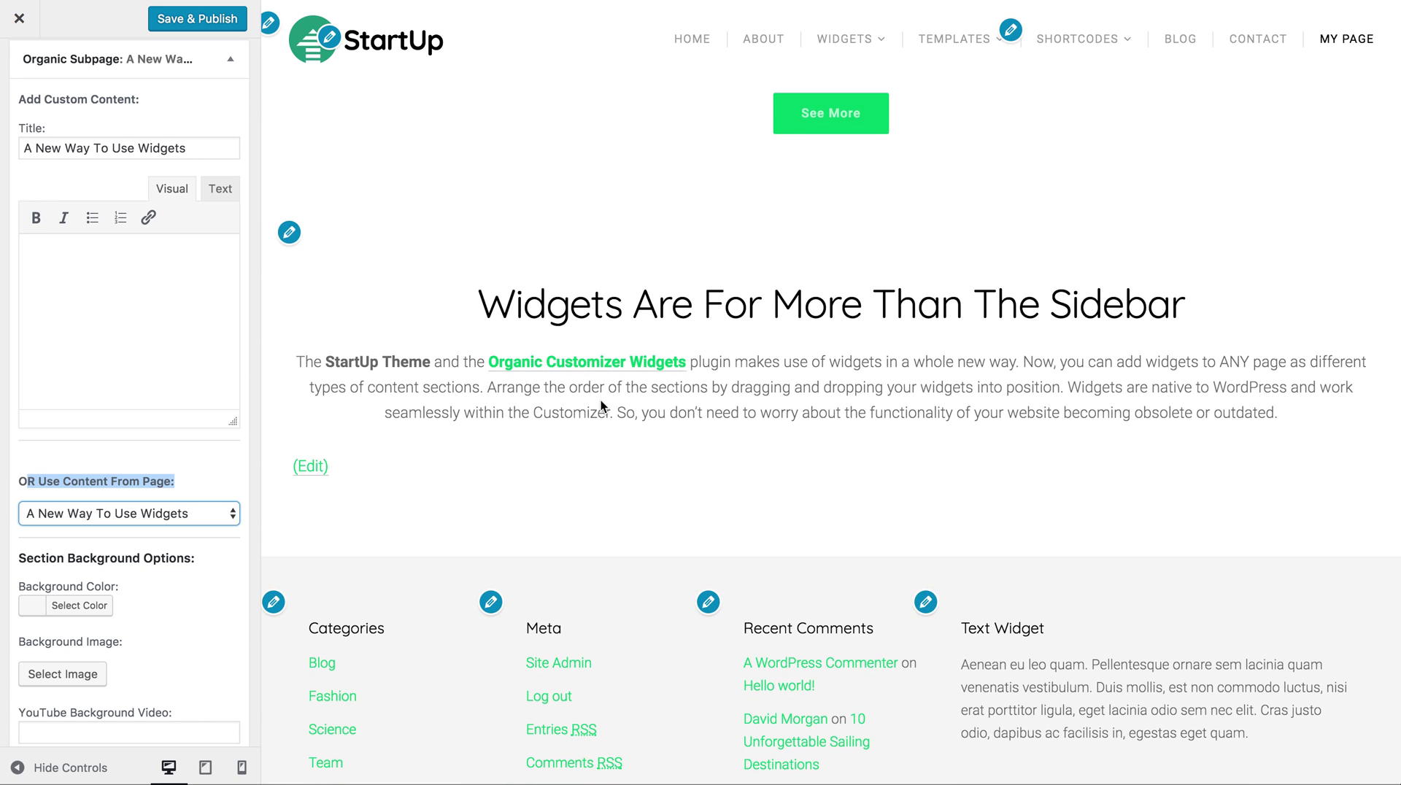
# - Set the dark desk photo with the tablet and keyboard as the Organic Subpage section's background image
pyautogui.scroll(-1, 190, 486)
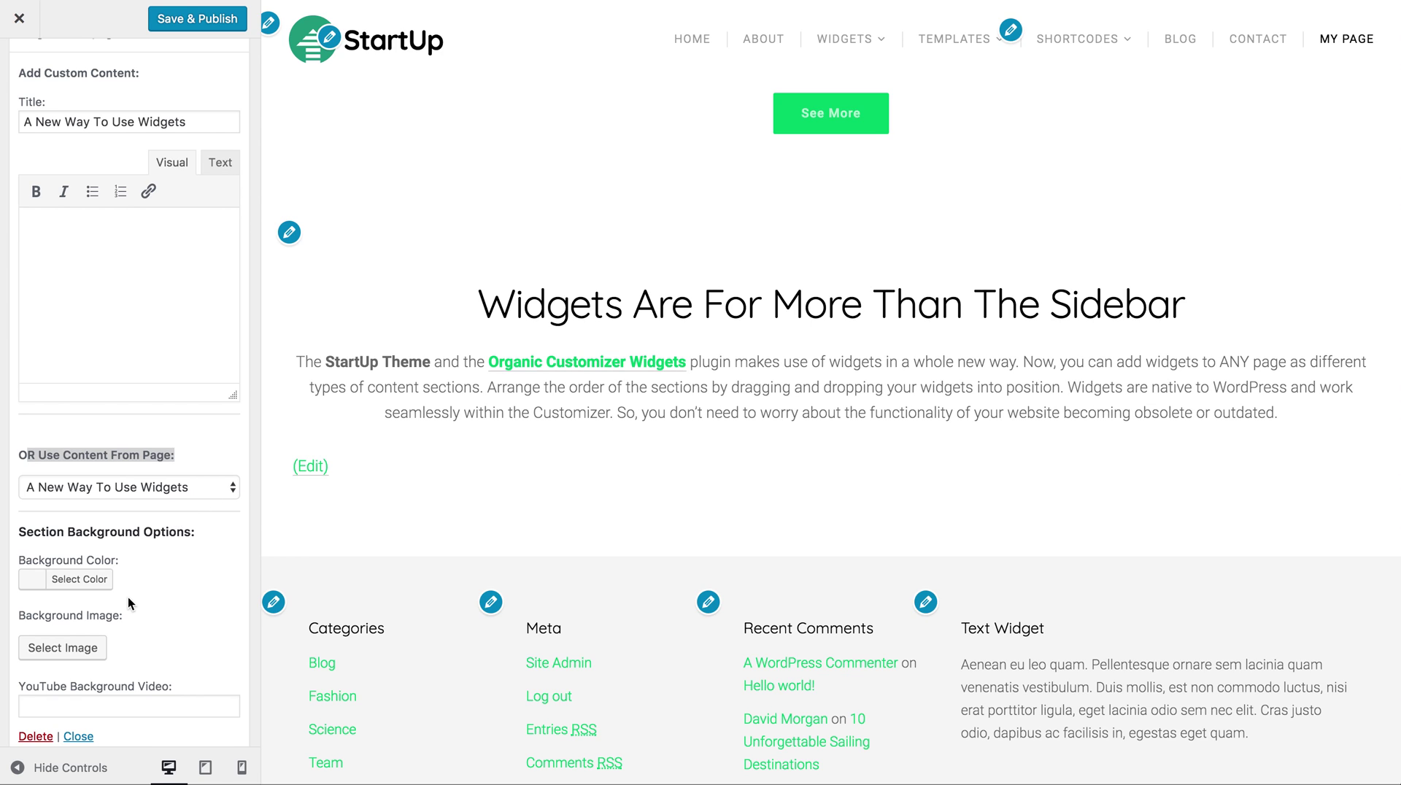
pyautogui.scroll(-1, 108, 623)
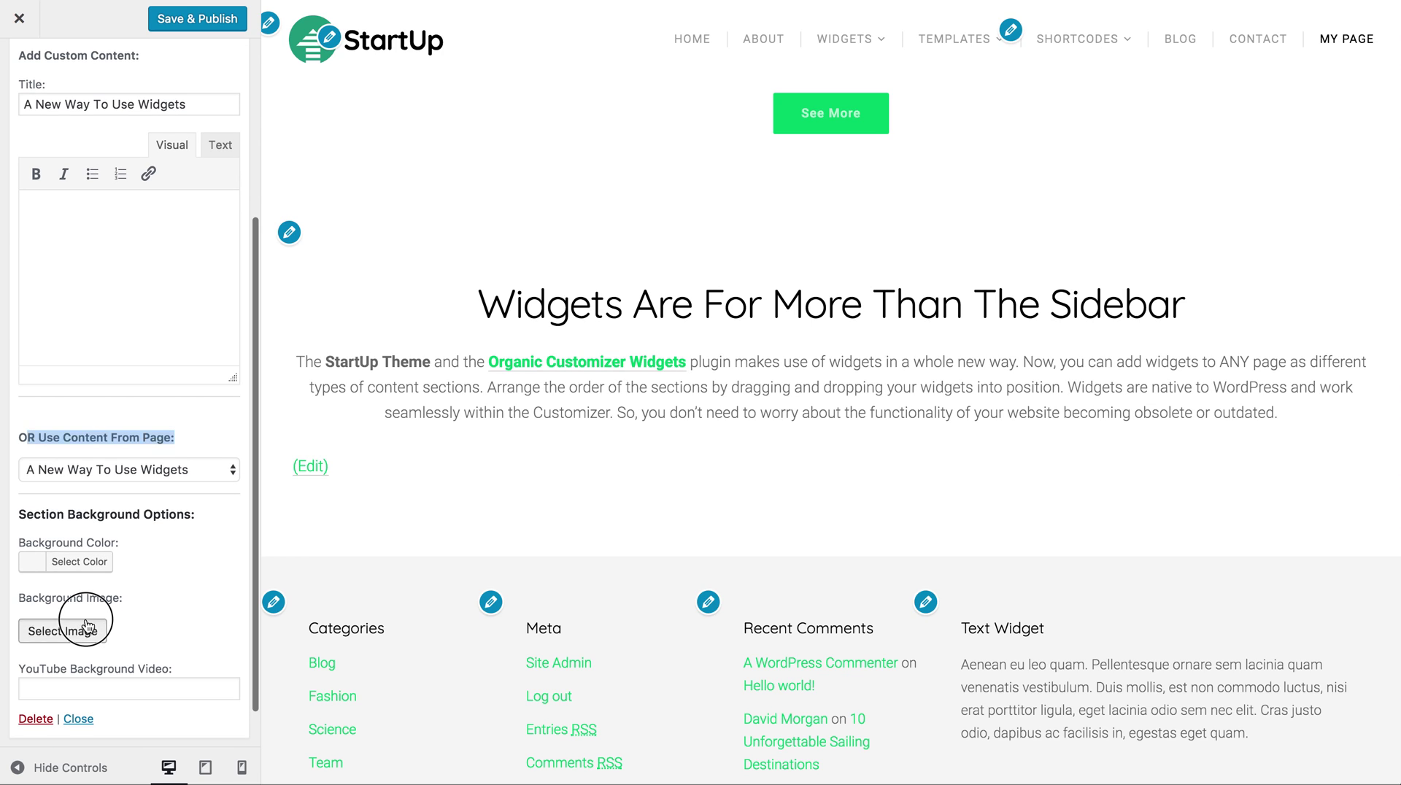
pyautogui.click(88, 628)
pyautogui.click(613, 248)
pyautogui.click(1273, 746)
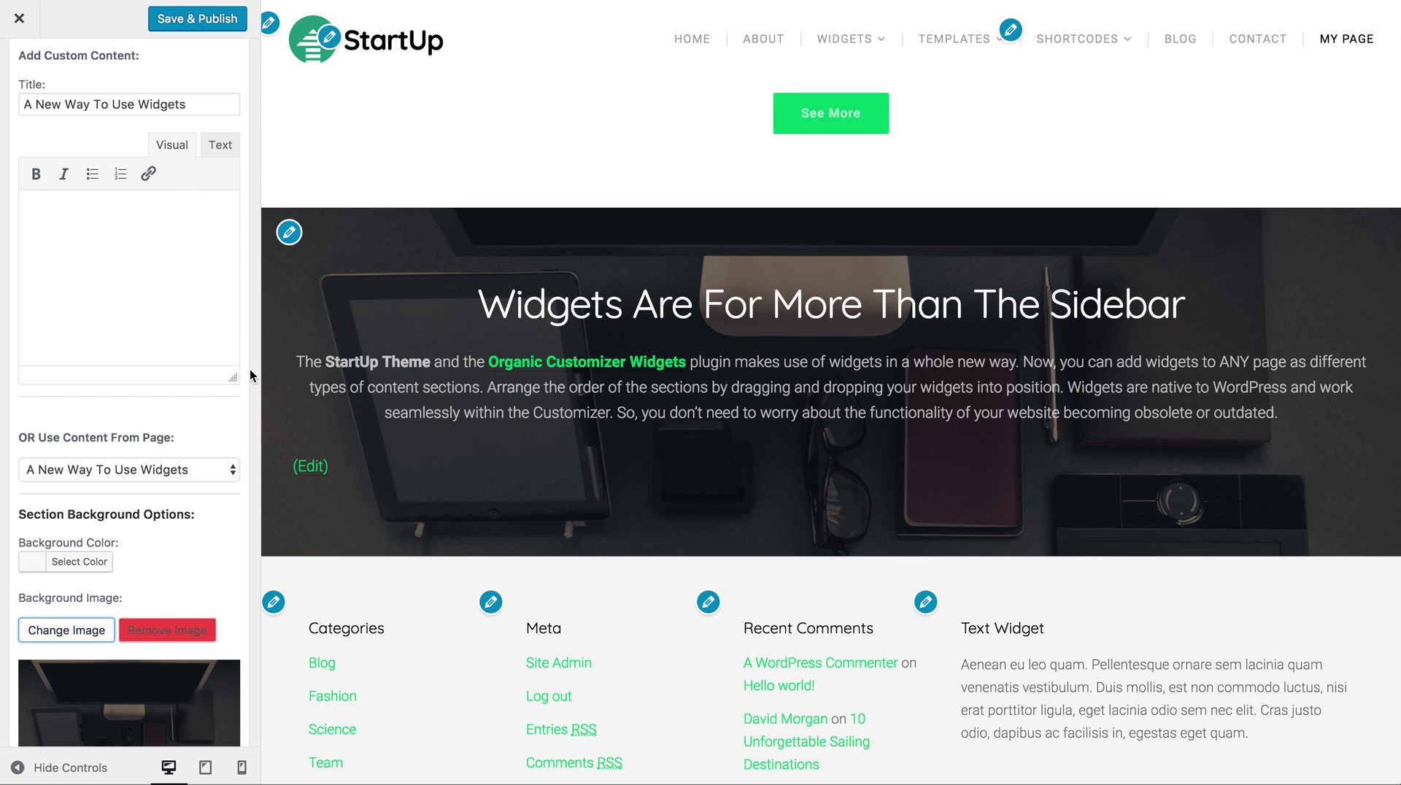
# - Review the hero, features and subpage sections in the page preview and collapse the Organic Subpage settings
pyautogui.scroll(-5, 250, 369)
pyautogui.scroll(15, 481, 360)
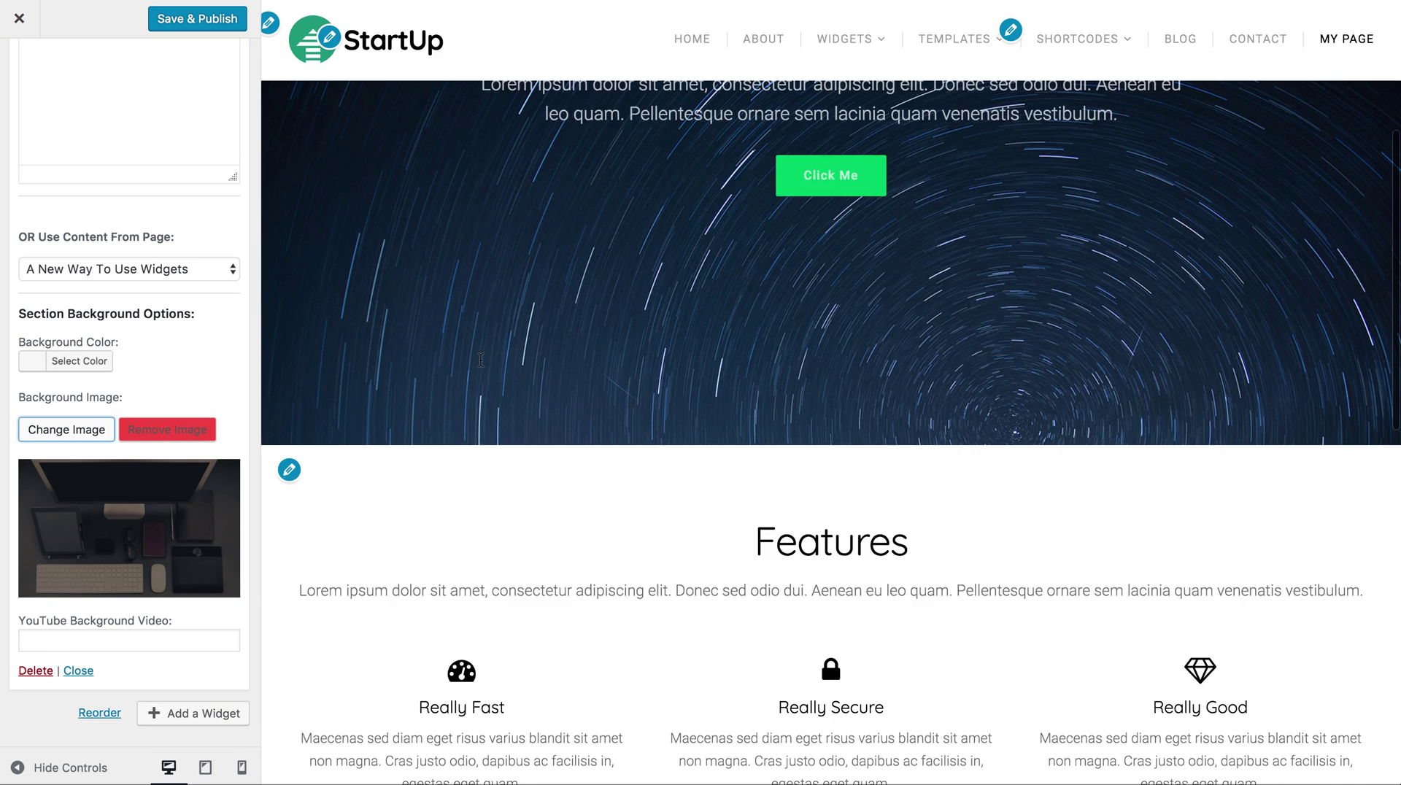
pyautogui.scroll(-15, 481, 360)
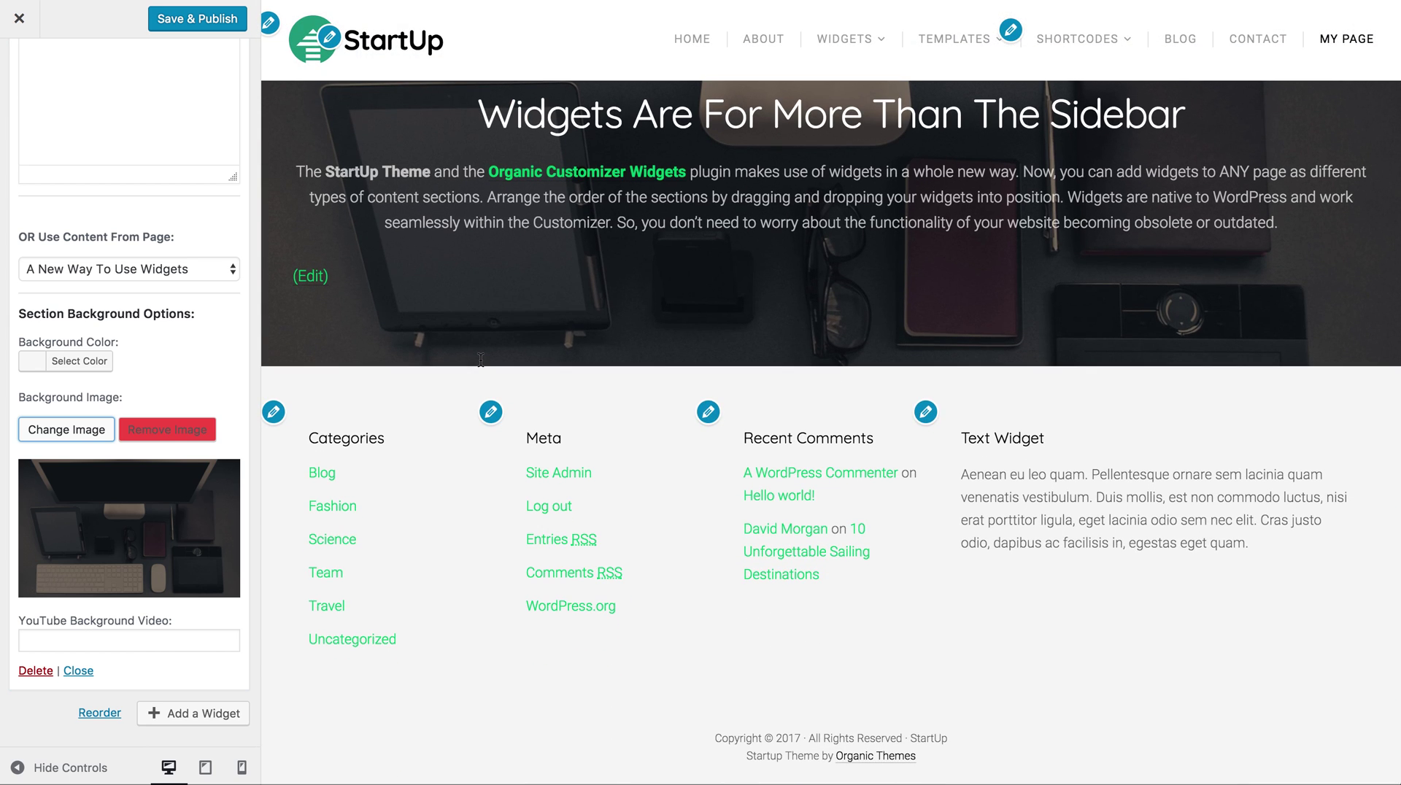
pyautogui.scroll(10, 481, 362)
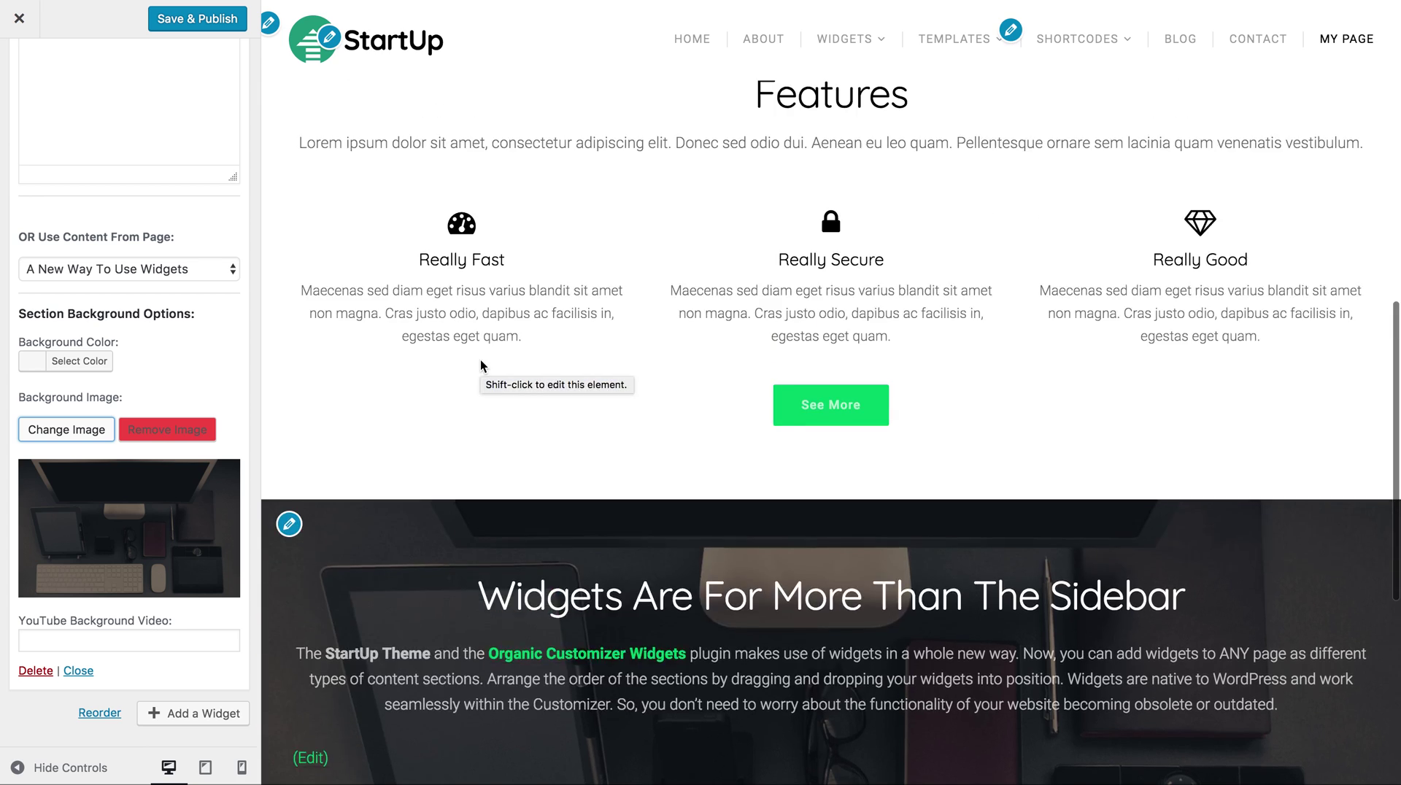
pyautogui.scroll(6, 481, 365)
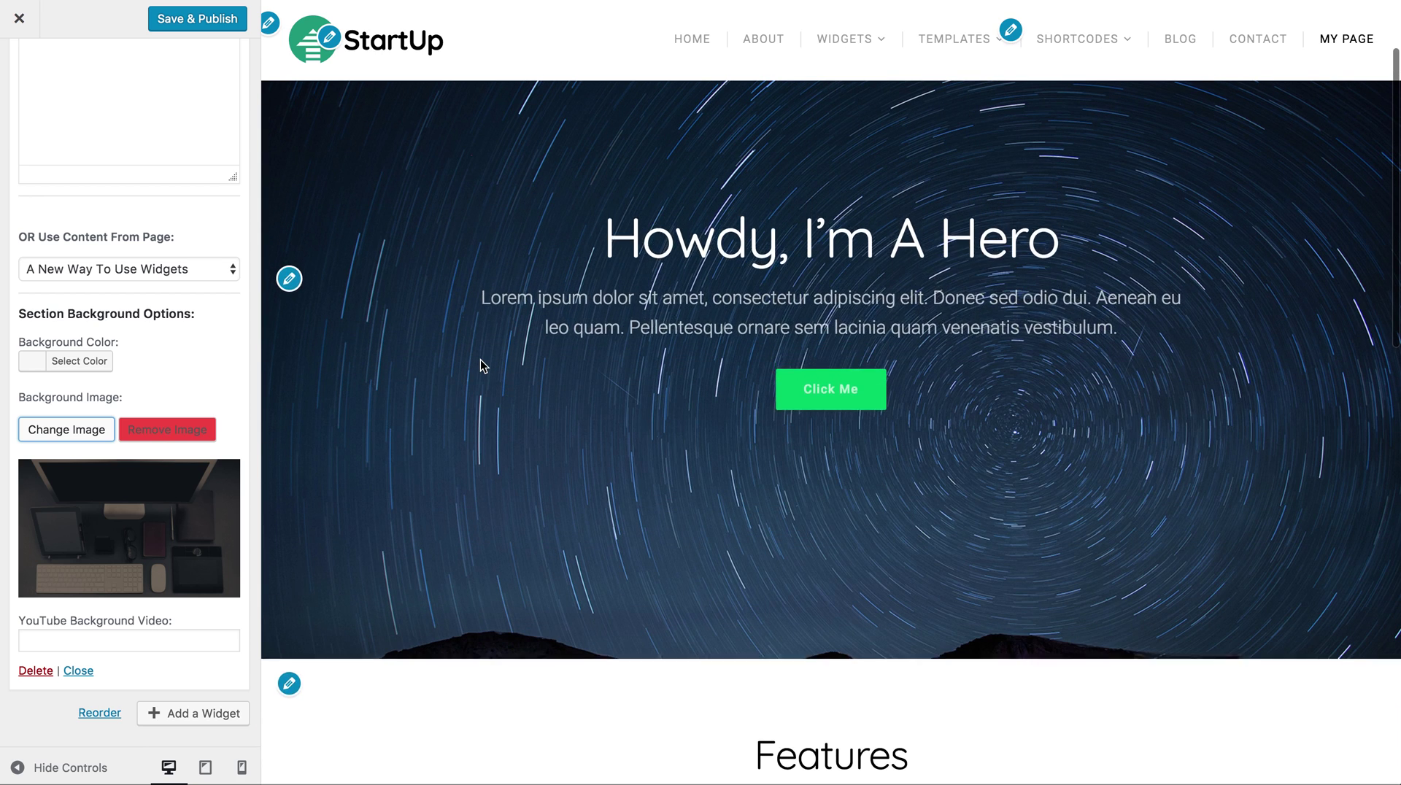
pyautogui.scroll(6, 180, 331)
pyautogui.click(219, 282)
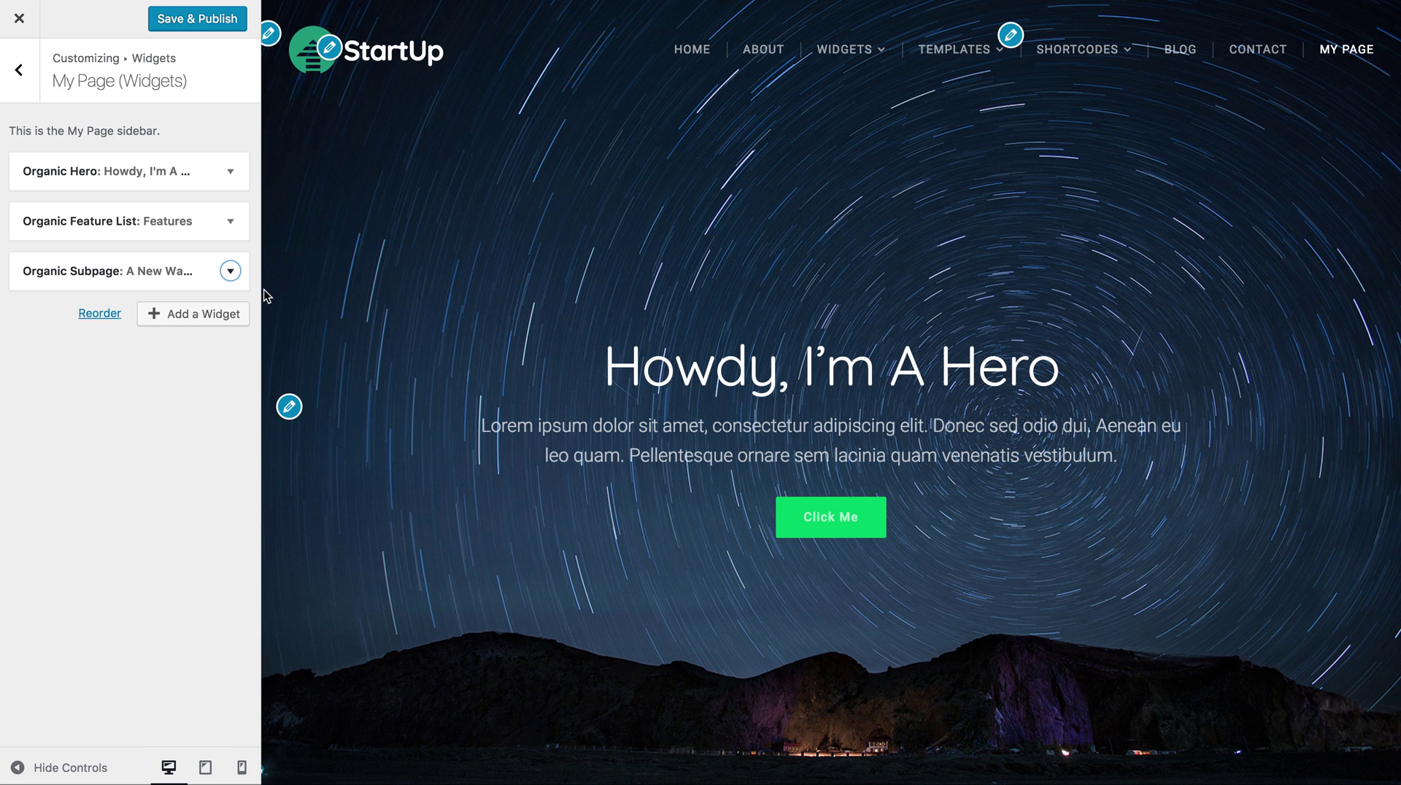
# - Open the Organic Subpage settings and the Organic Feature List settings from their sections' edit shortcuts in the preview
pyautogui.scroll(-10, 305, 423)
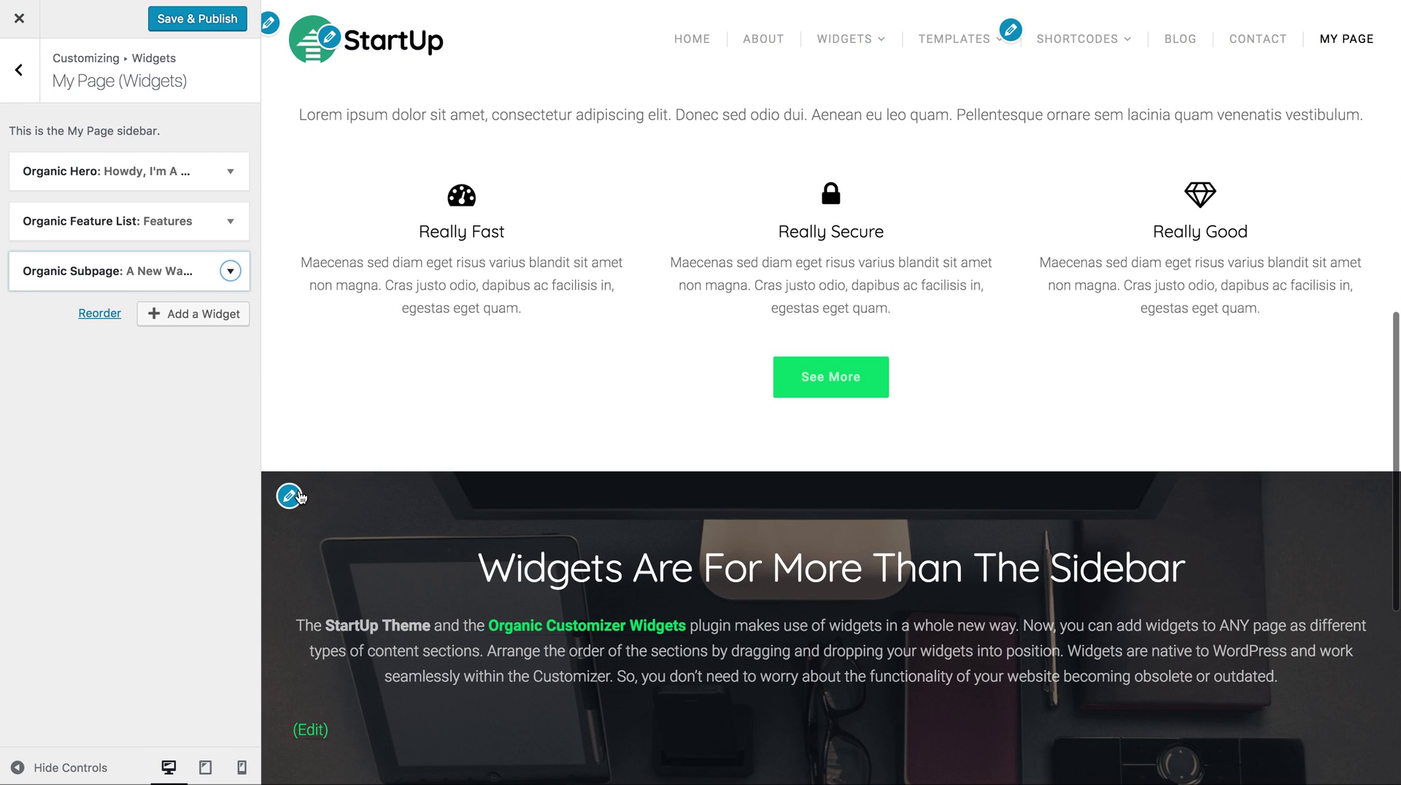
pyautogui.click(292, 496)
pyautogui.scroll(5, 299, 499)
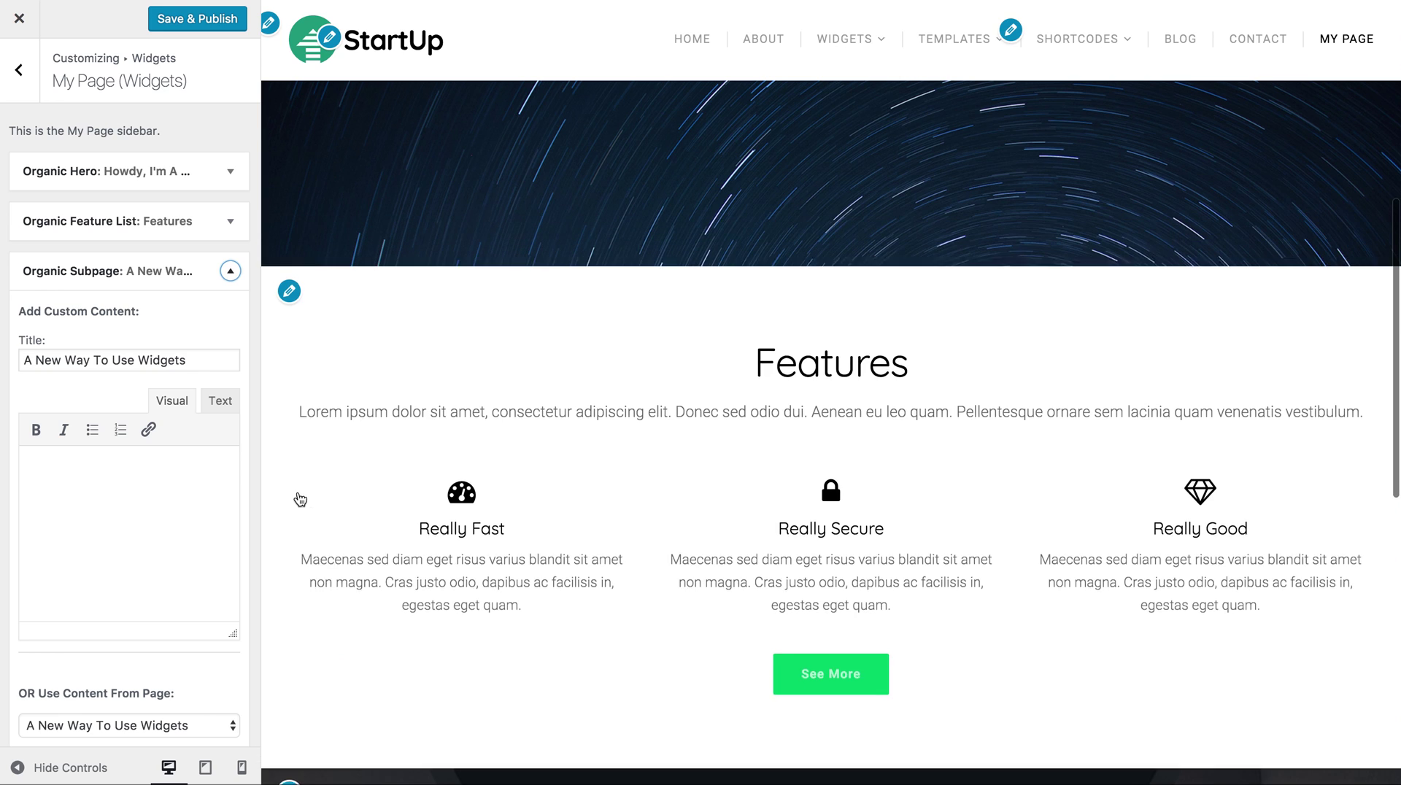
pyautogui.click(289, 344)
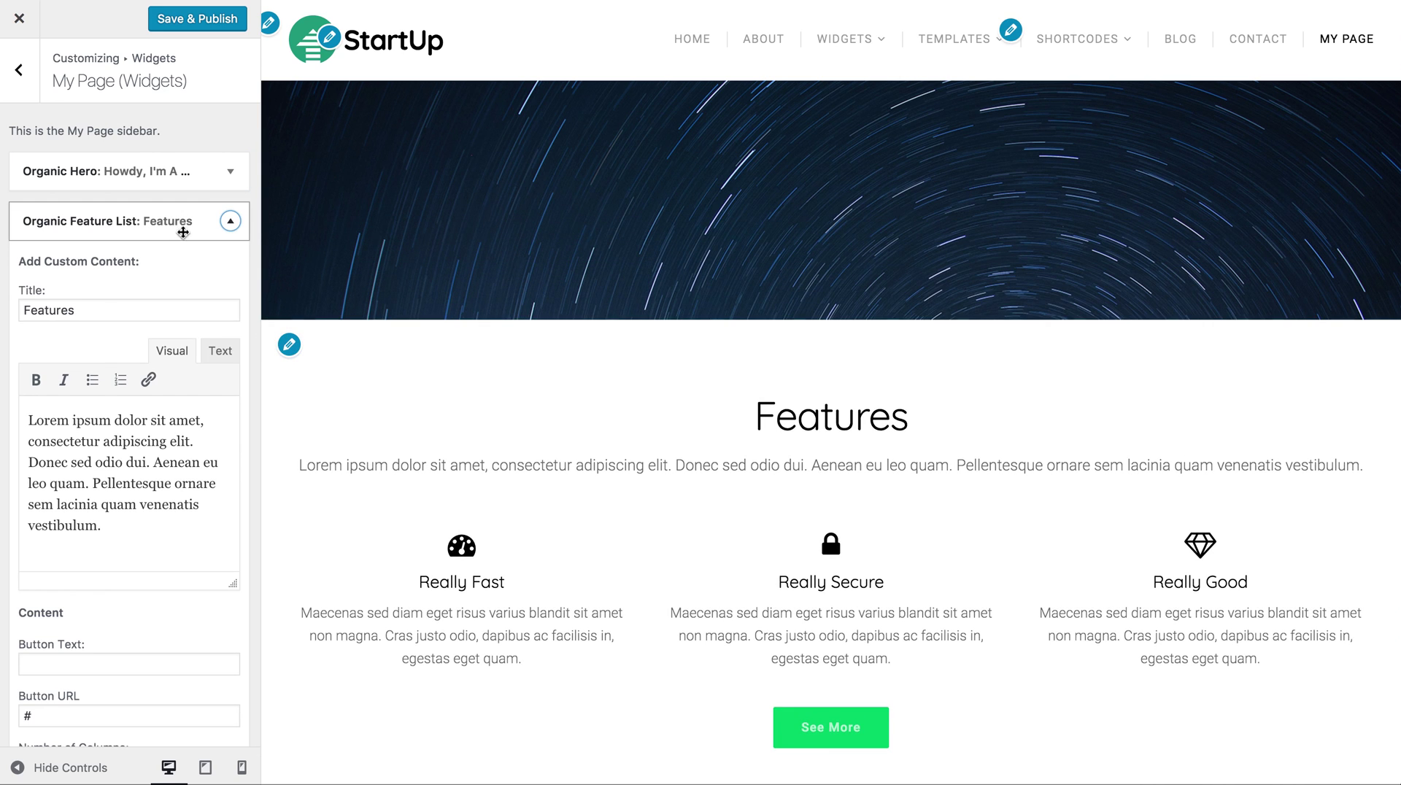
# - Collapse the open widget settings, move the Organic Subpage section above the Organic Feature List, and check the order in the preview
pyautogui.click(230, 221)
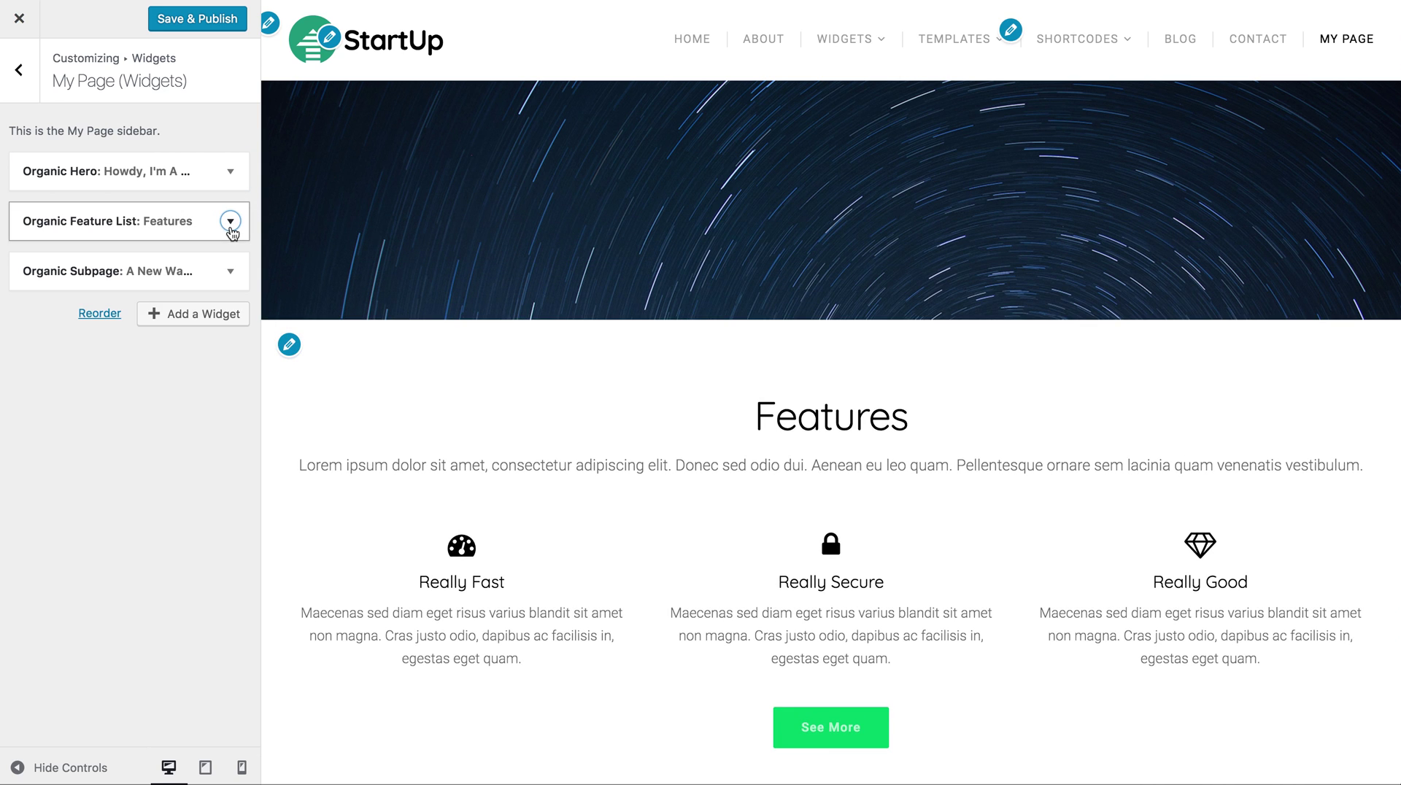
pyautogui.click(230, 271)
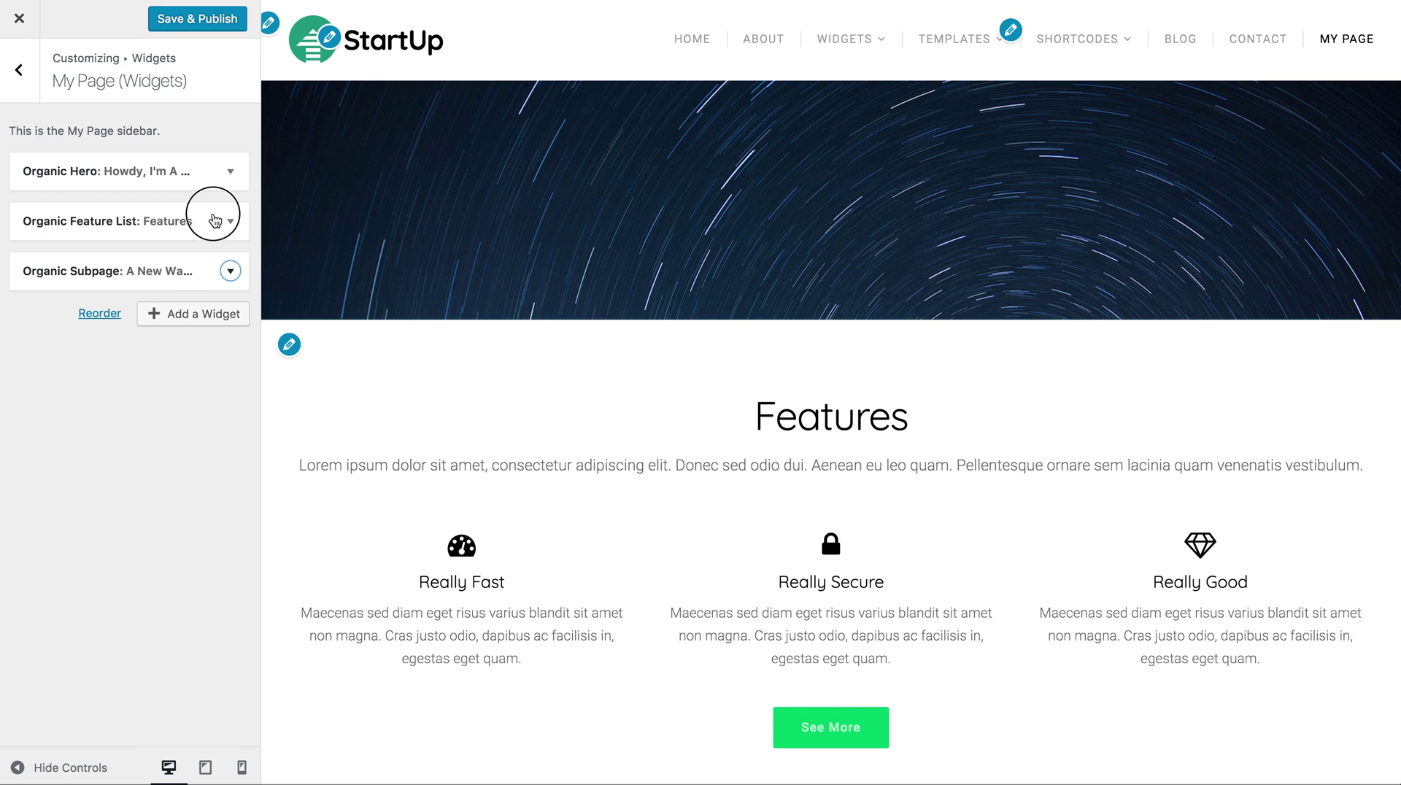
pyautogui.moveTo(178, 276); pyautogui.dragTo(205, 219)
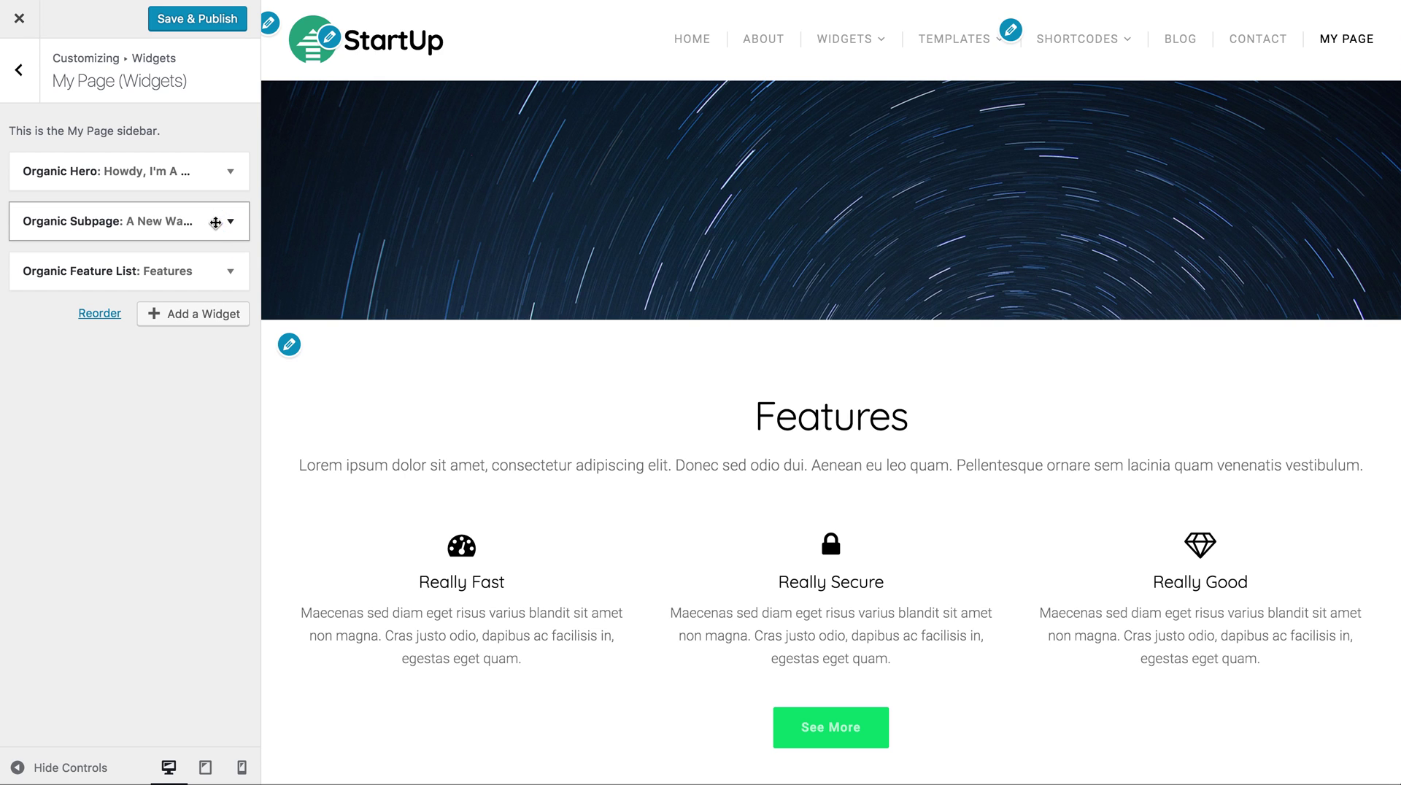
pyautogui.scroll(-5, 578, 438)
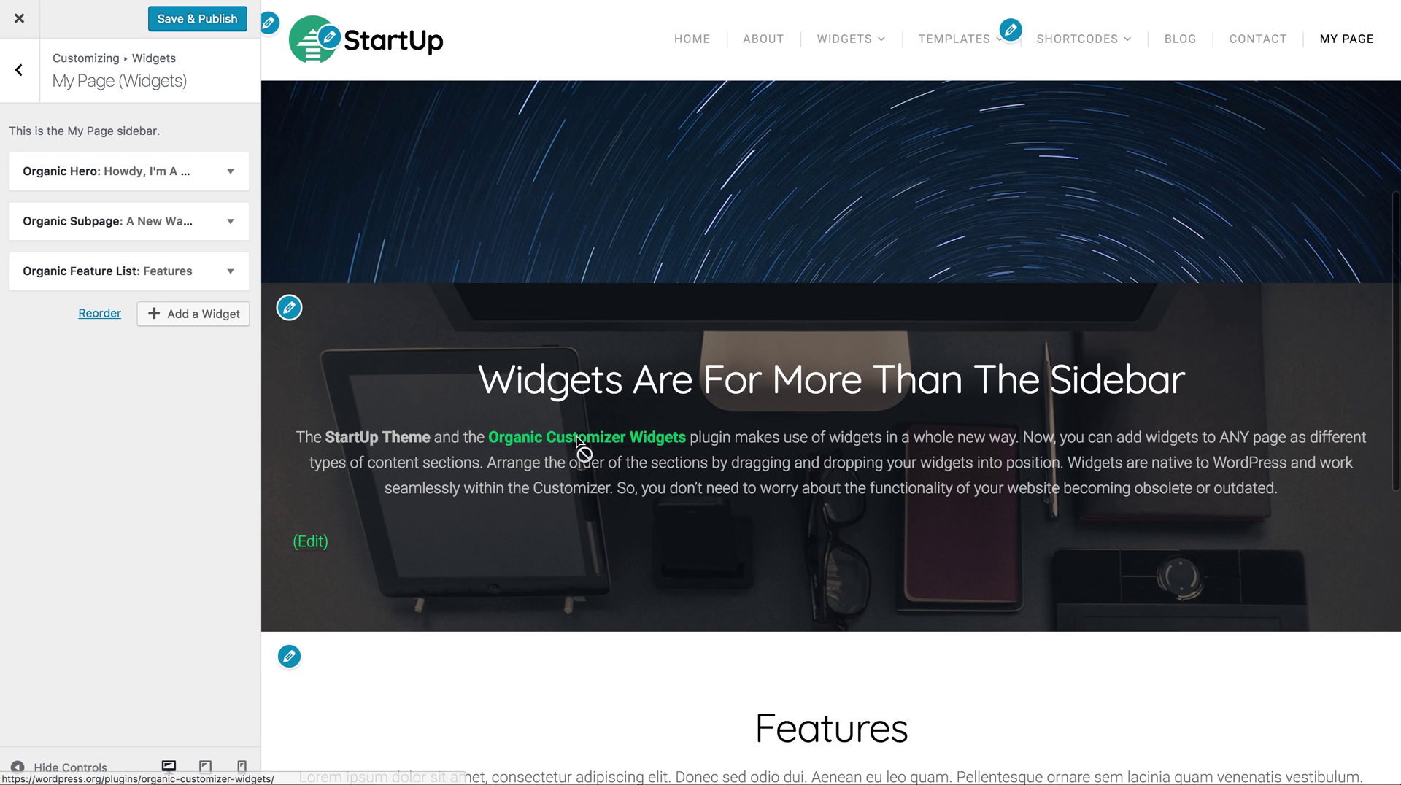
# - Reorder the page's widgets so Organic Subpage comes first, Organic Feature List second and Organic Hero last
pyautogui.scroll(2, 334, 321)
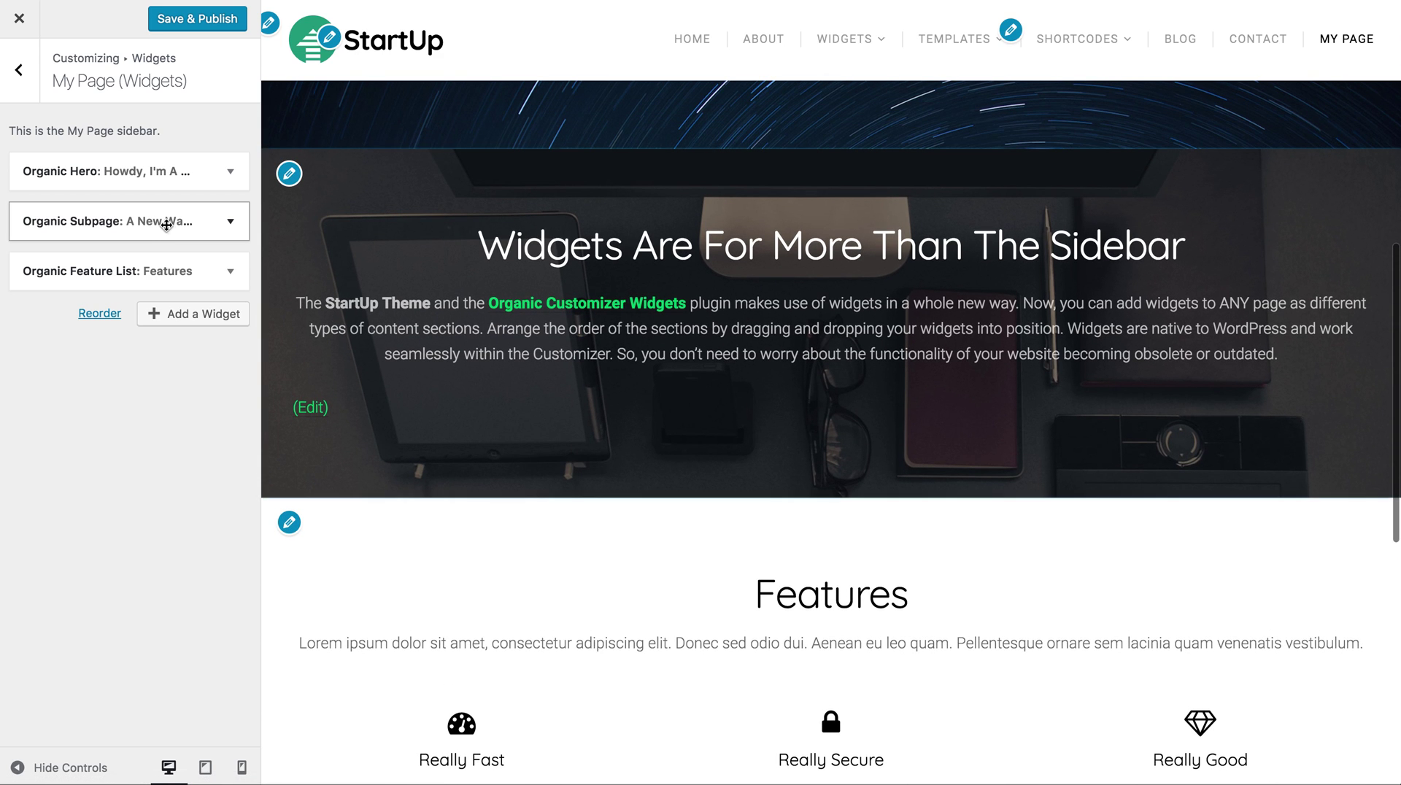
pyautogui.moveTo(163, 221); pyautogui.dragTo(163, 158)
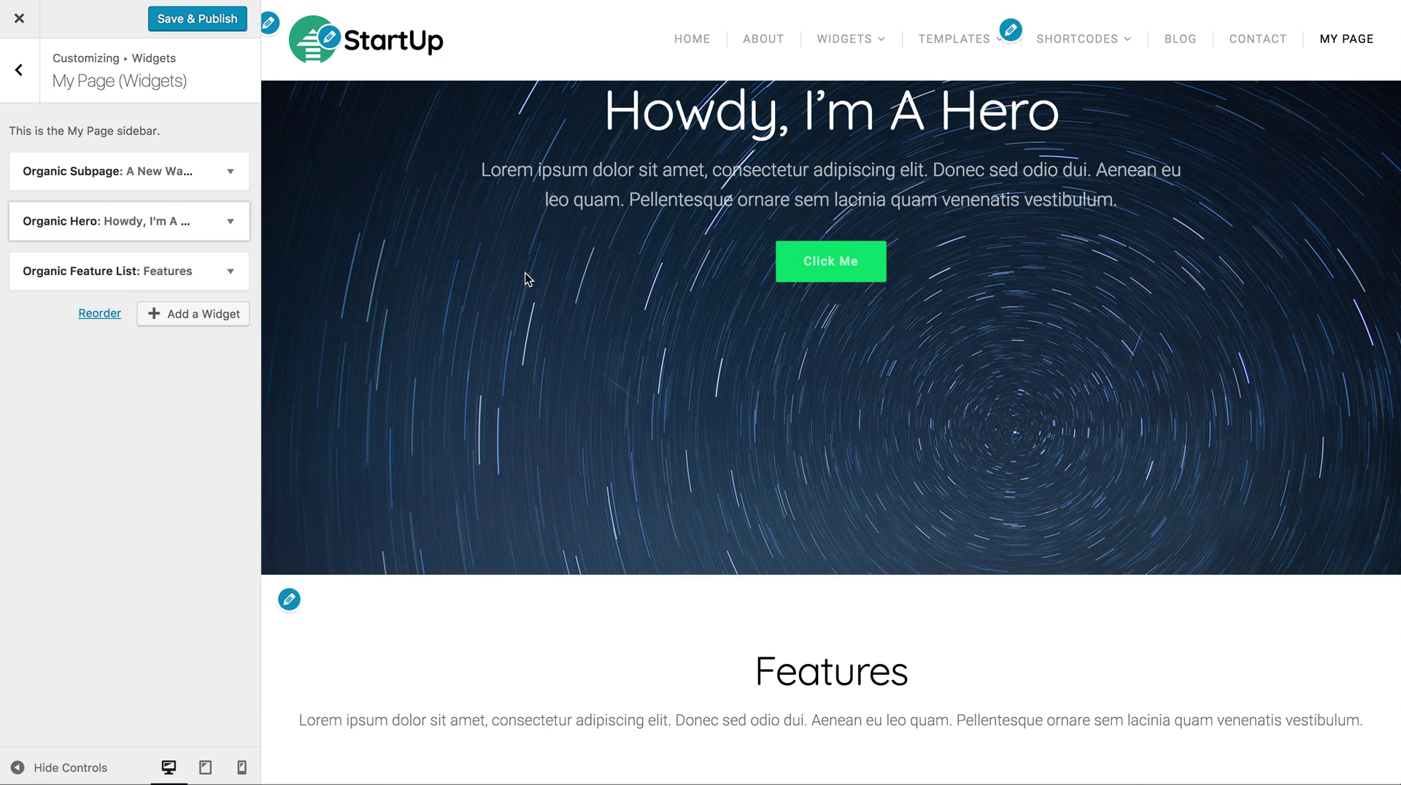
pyautogui.moveTo(156, 270); pyautogui.dragTo(194, 214)
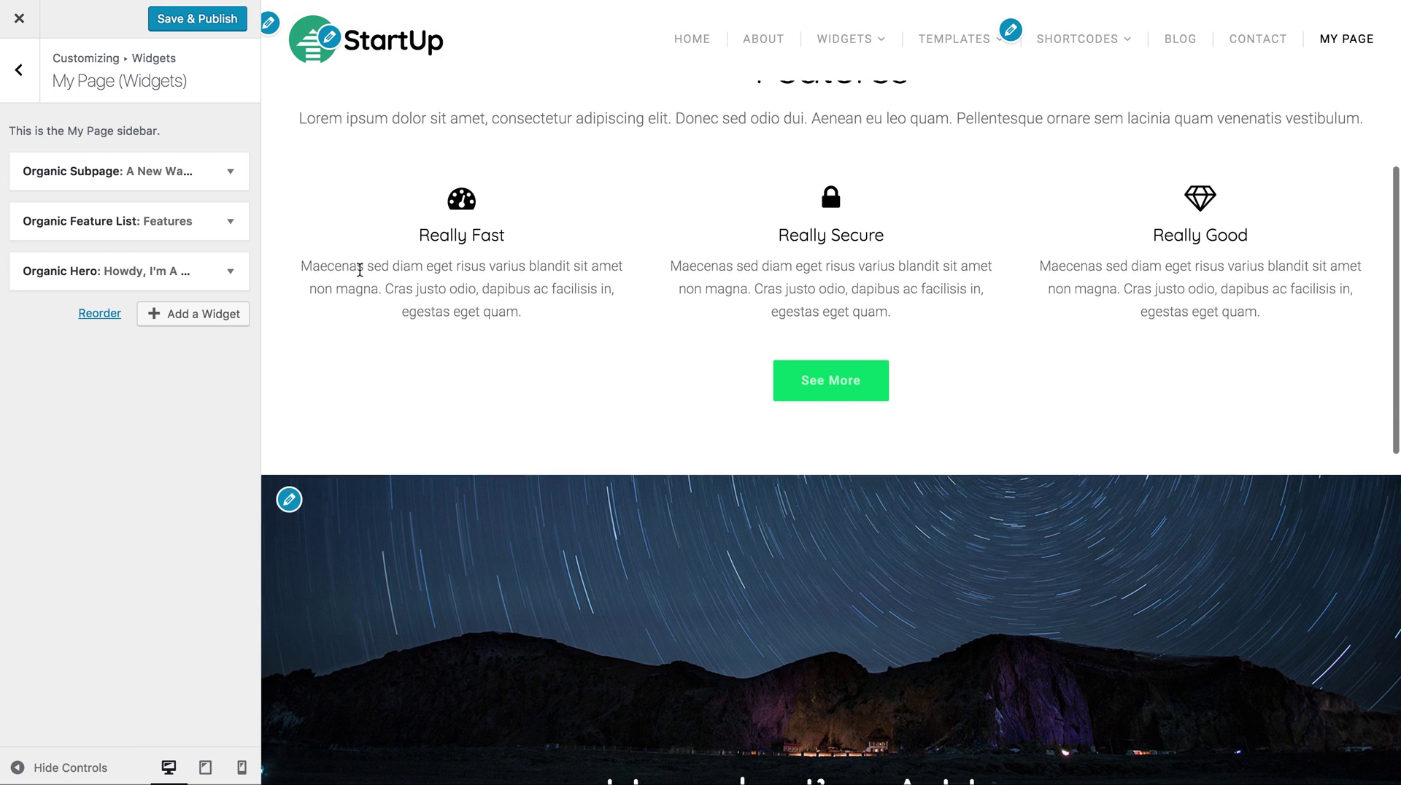
# - Open the Organic Feature List settings from the features section's edit shortcut and set the section's background color to purple #8224e3
pyautogui.scroll(6, 432, 313)
pyautogui.click(289, 450)
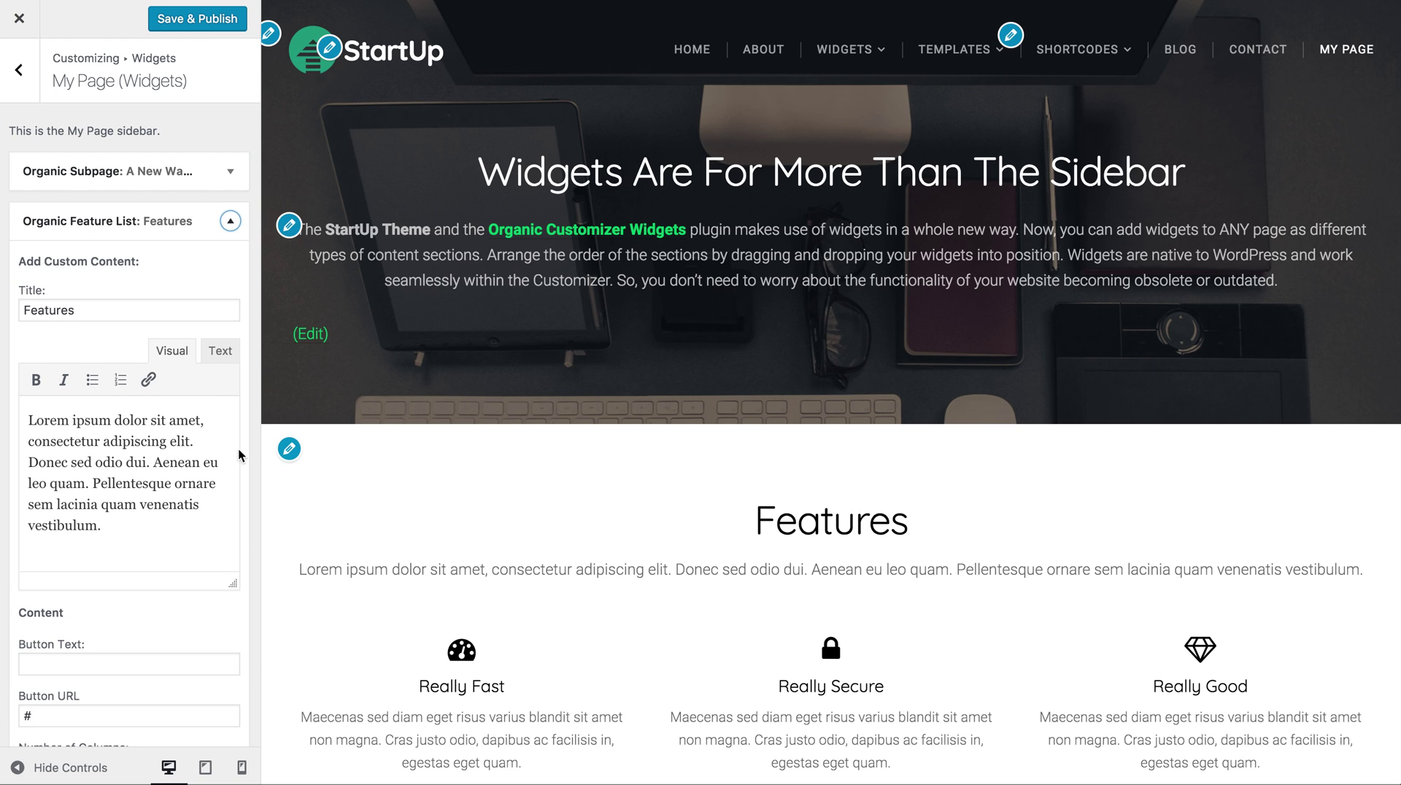
pyautogui.scroll(-20, 219, 453)
pyautogui.scroll(-3, 209, 450)
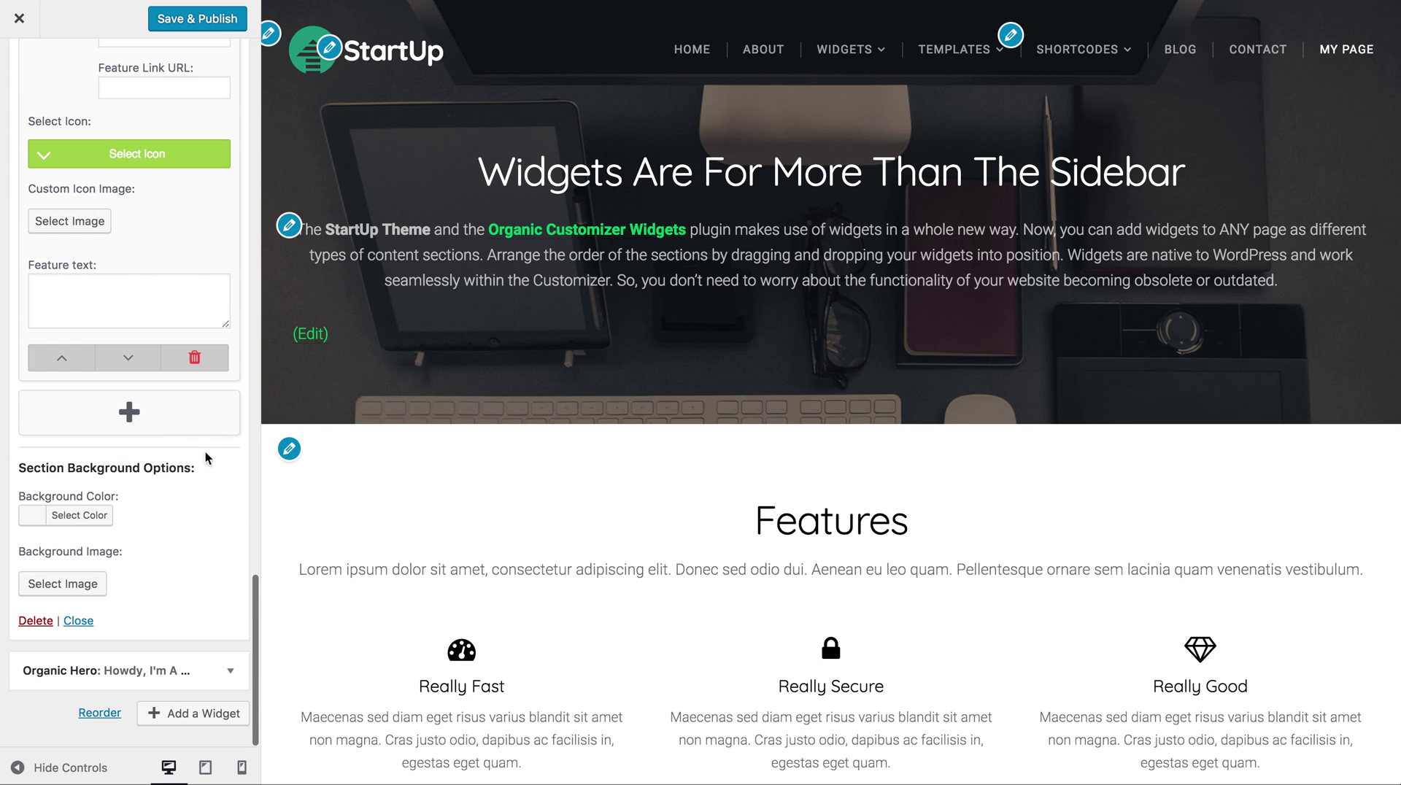
pyautogui.click(90, 516)
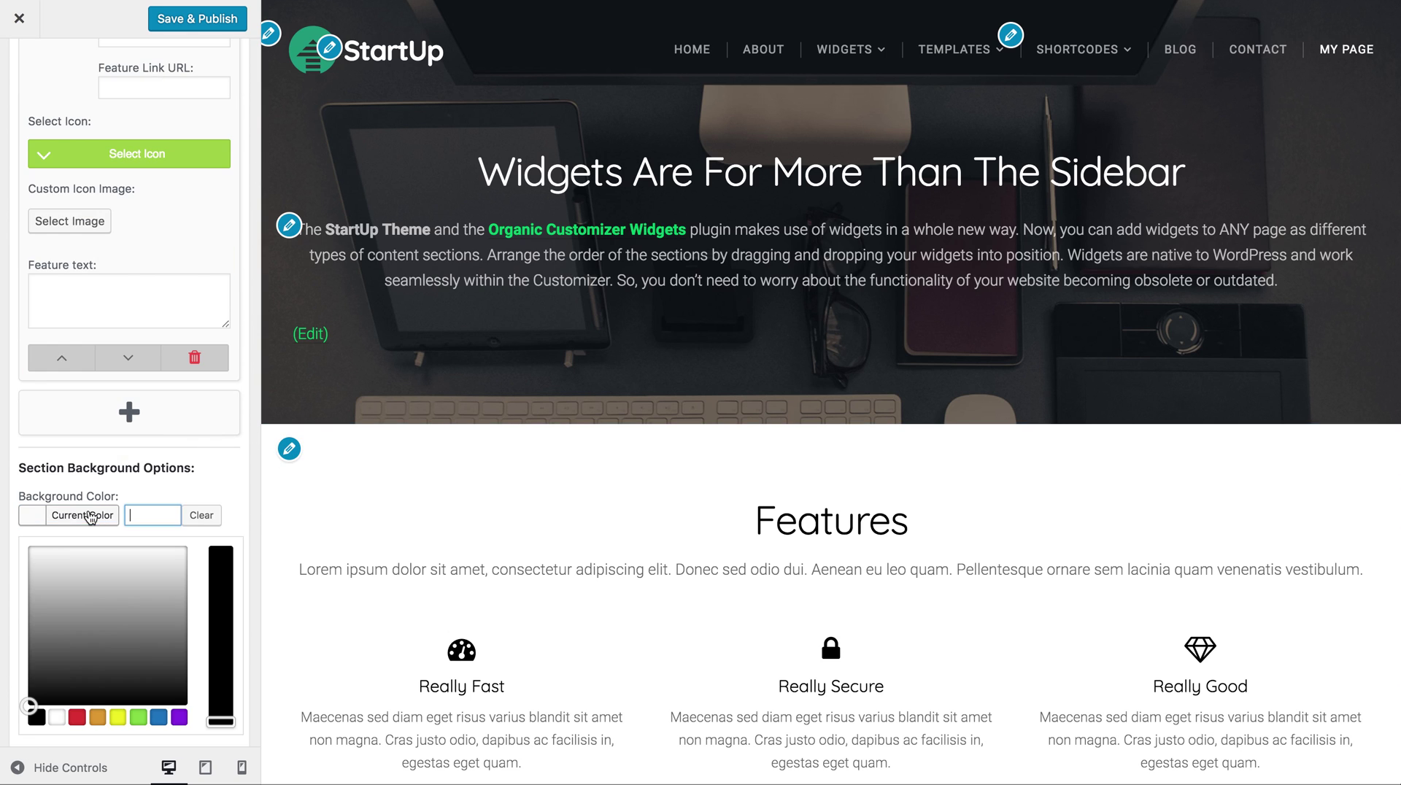
pyautogui.click(179, 718)
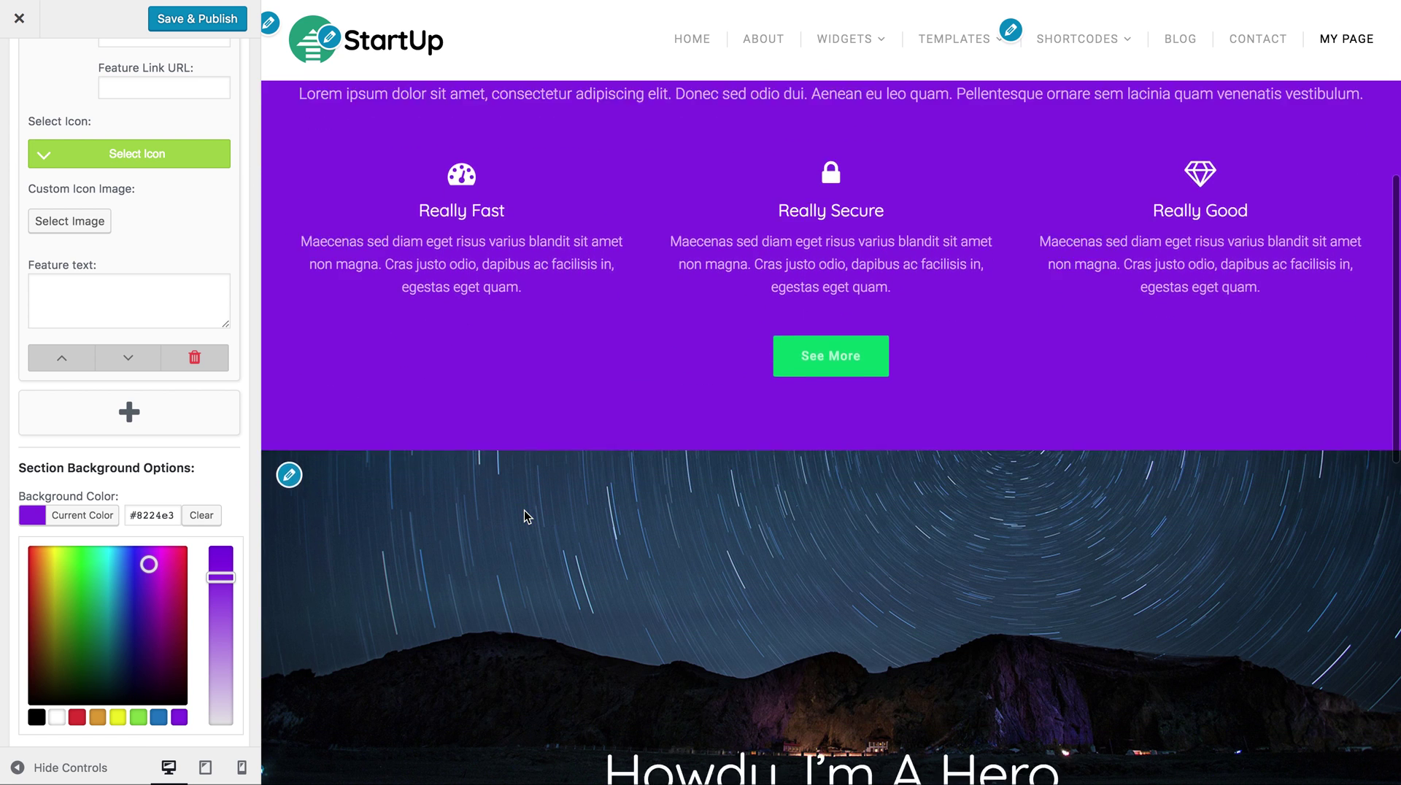
# - Review the whole page preview, from the subpage section through the features and hero sections down to the footer widgets
pyautogui.scroll(-10, 524, 511)
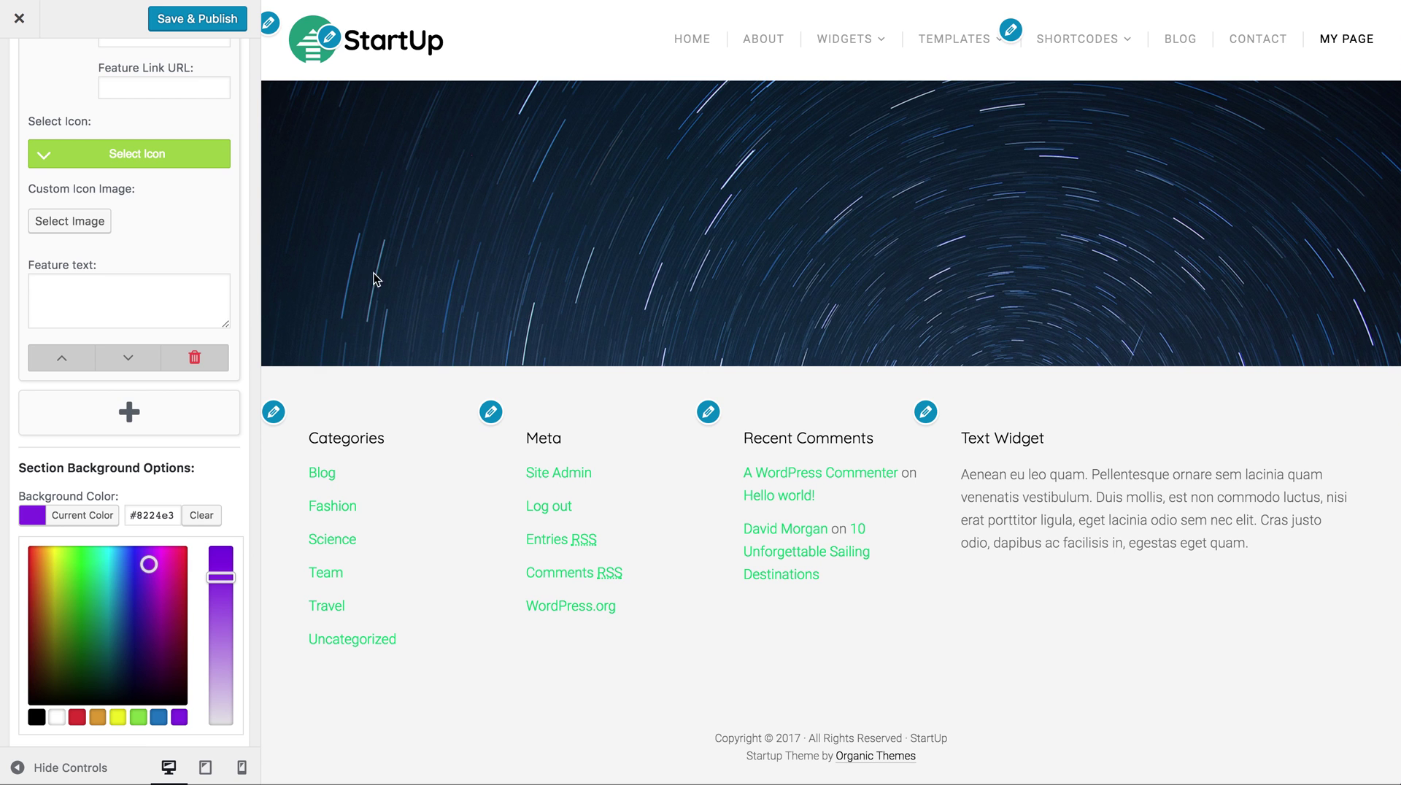
pyautogui.scroll(15, 484, 291)
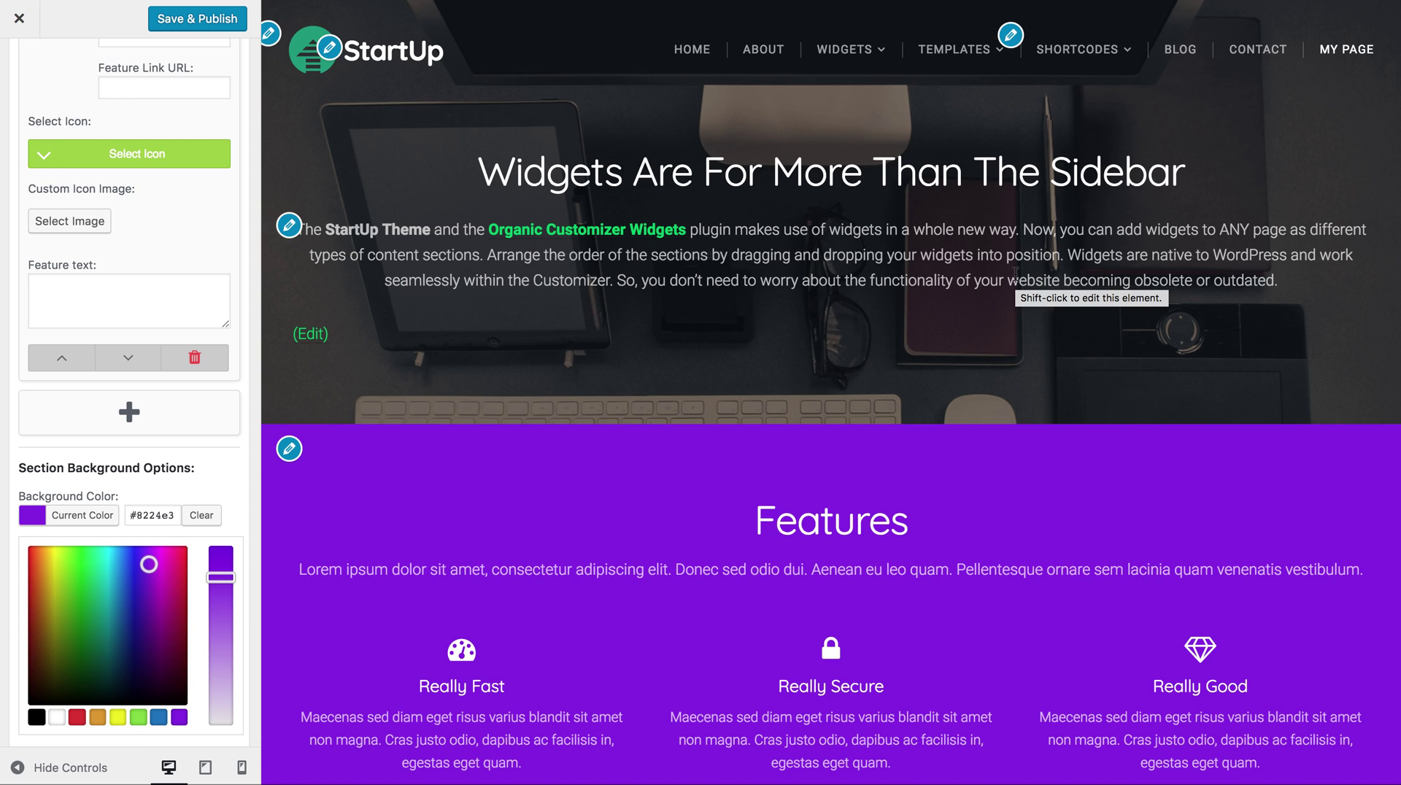
pyautogui.scroll(-5, 1015, 274)
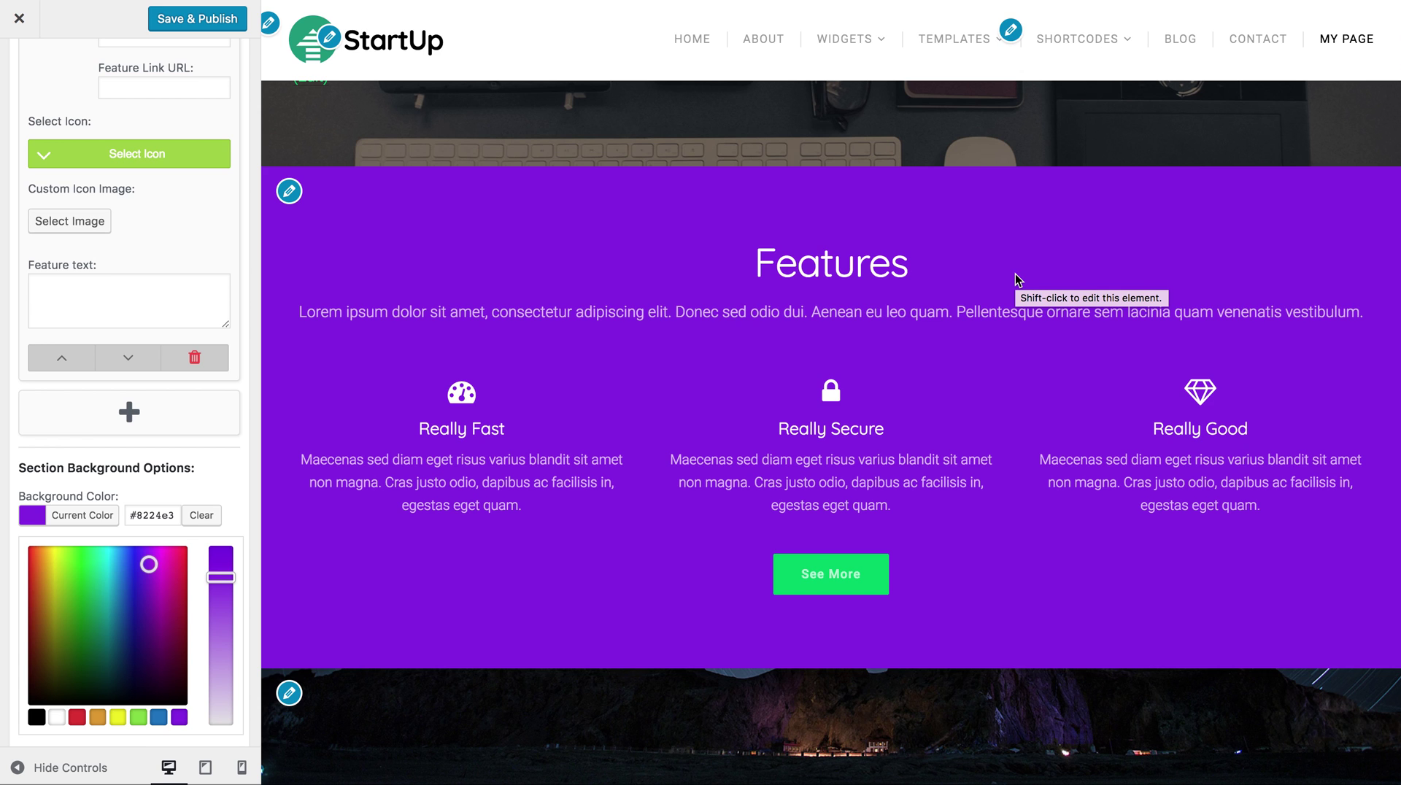
pyautogui.scroll(-15, 1014, 274)
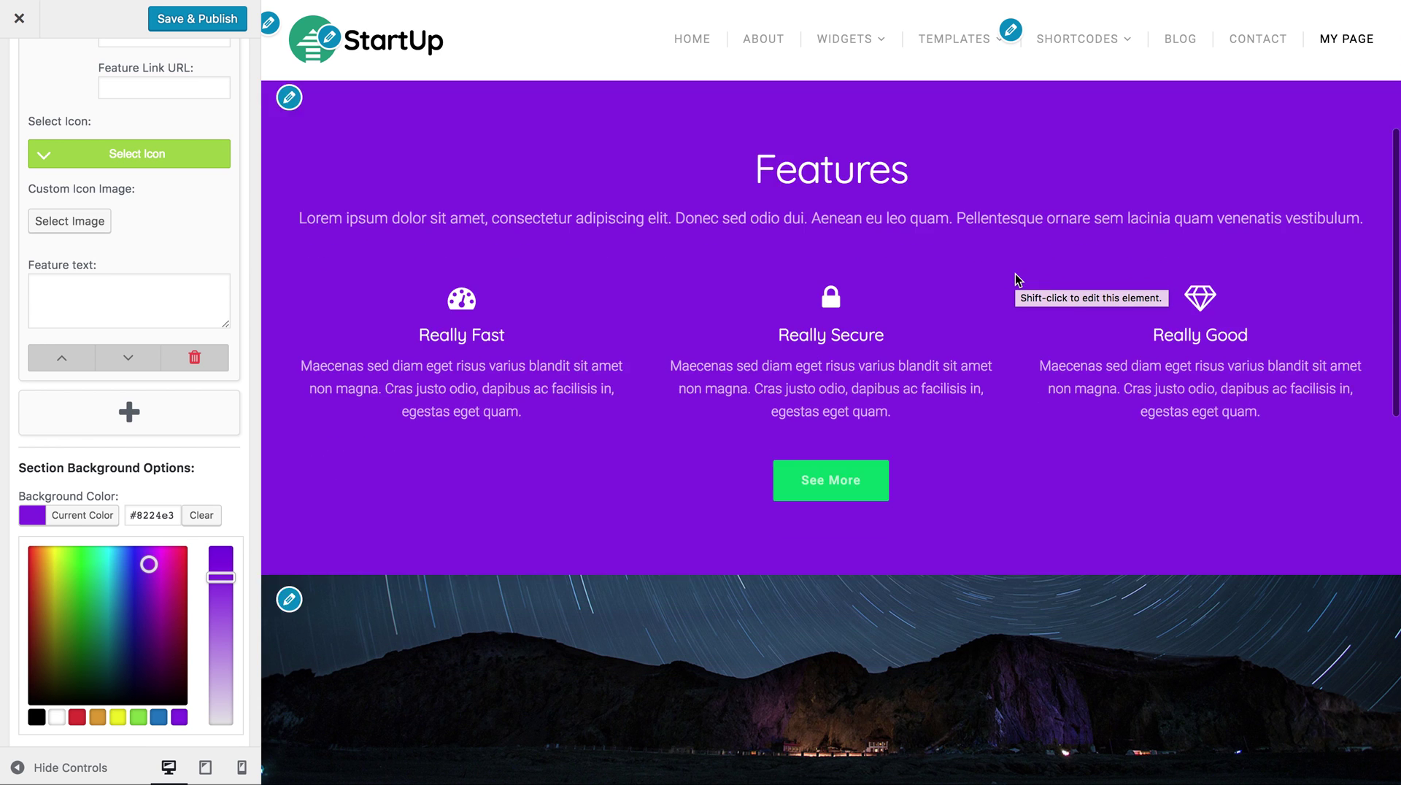
pyautogui.scroll(15, 1015, 274)
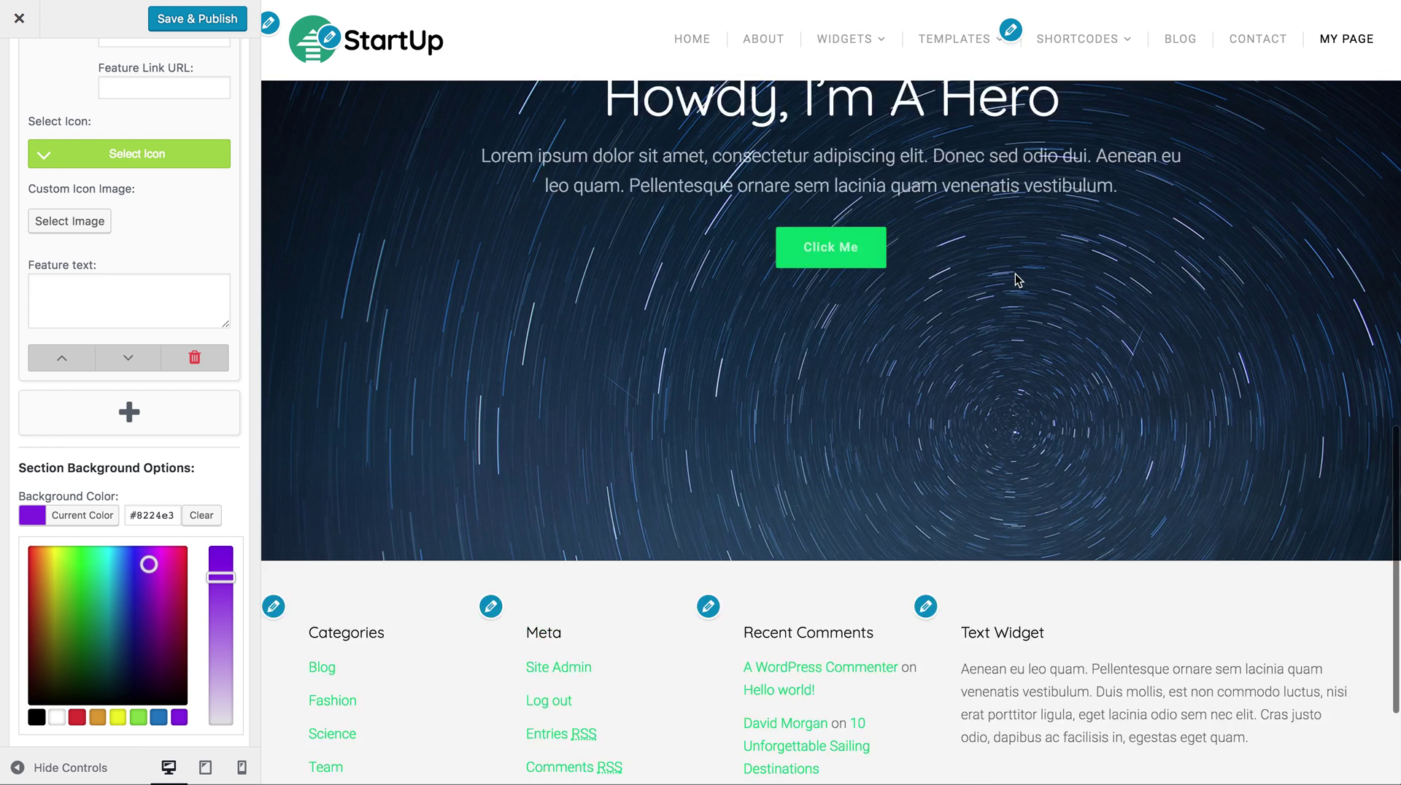